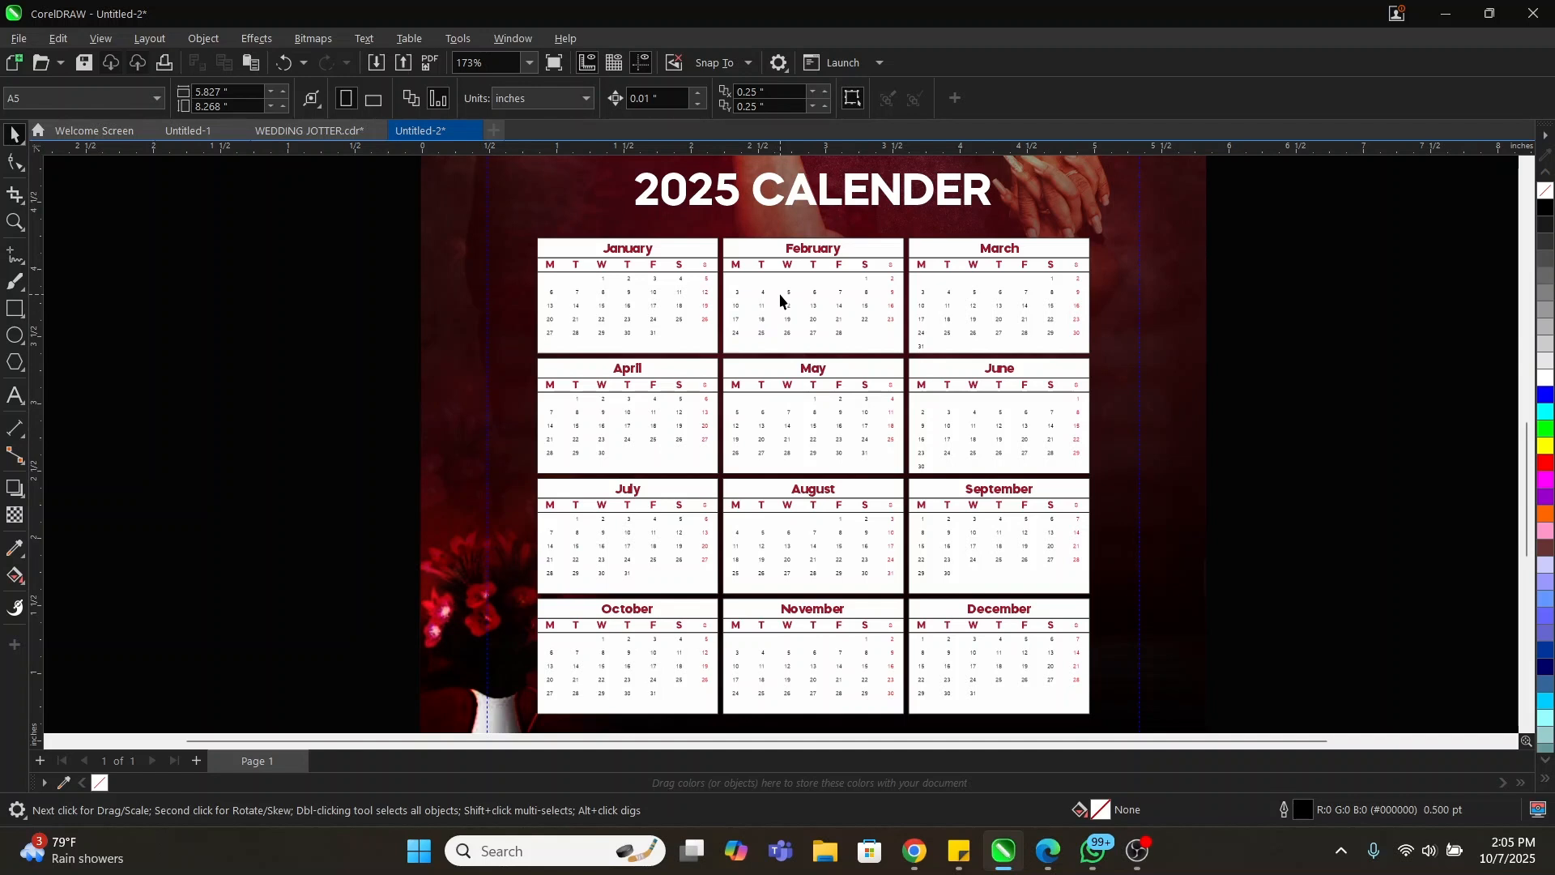
# - Delete the existing 2025 calendar group from the page
pyautogui.click(782, 298)
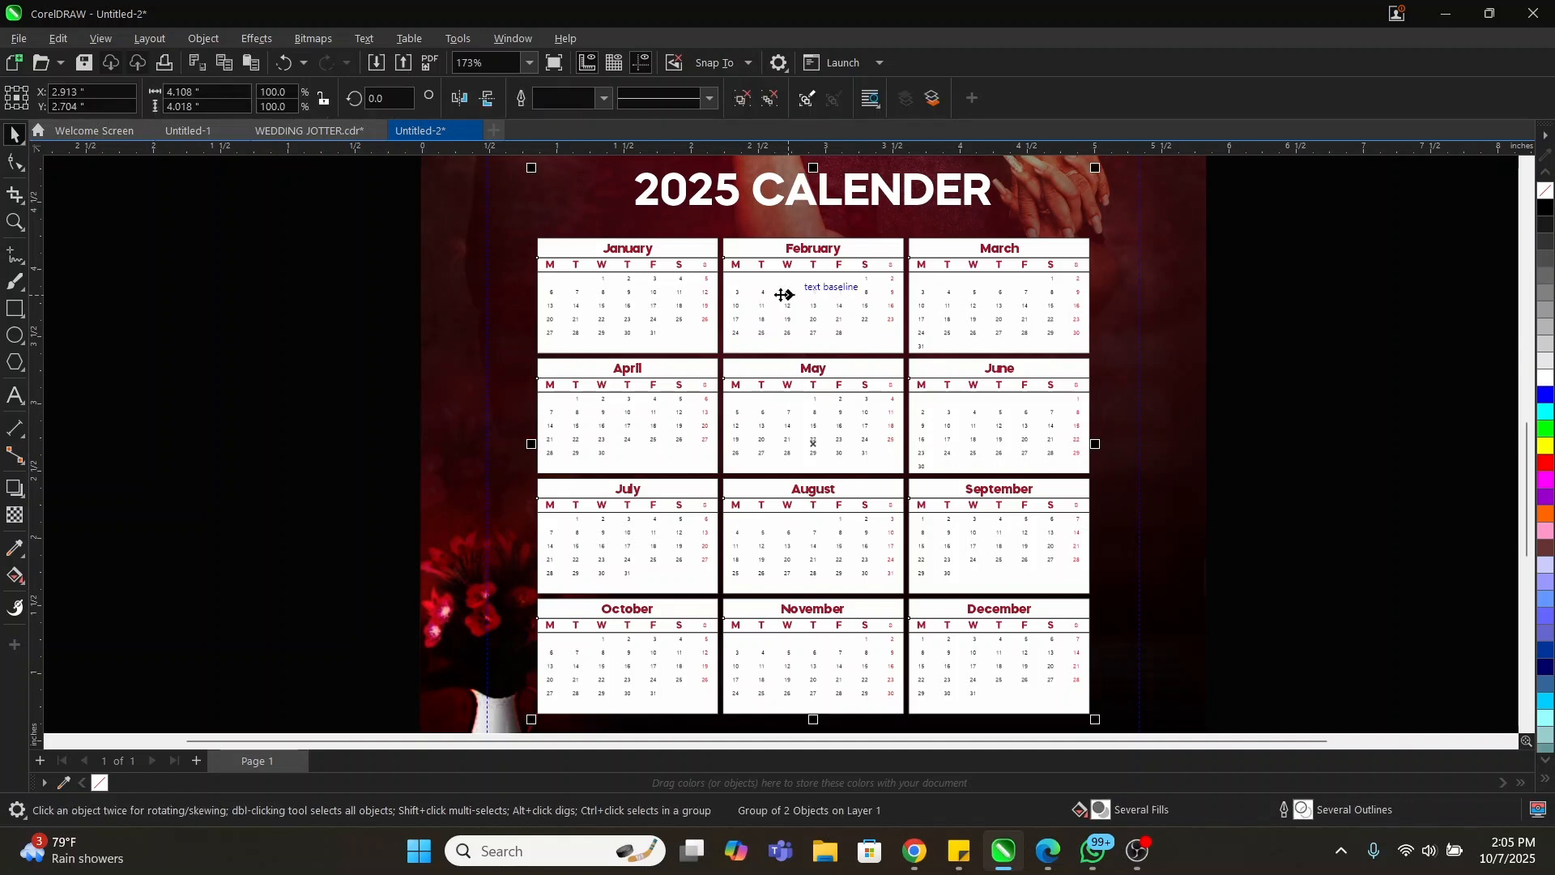
pyautogui.press('Delete')
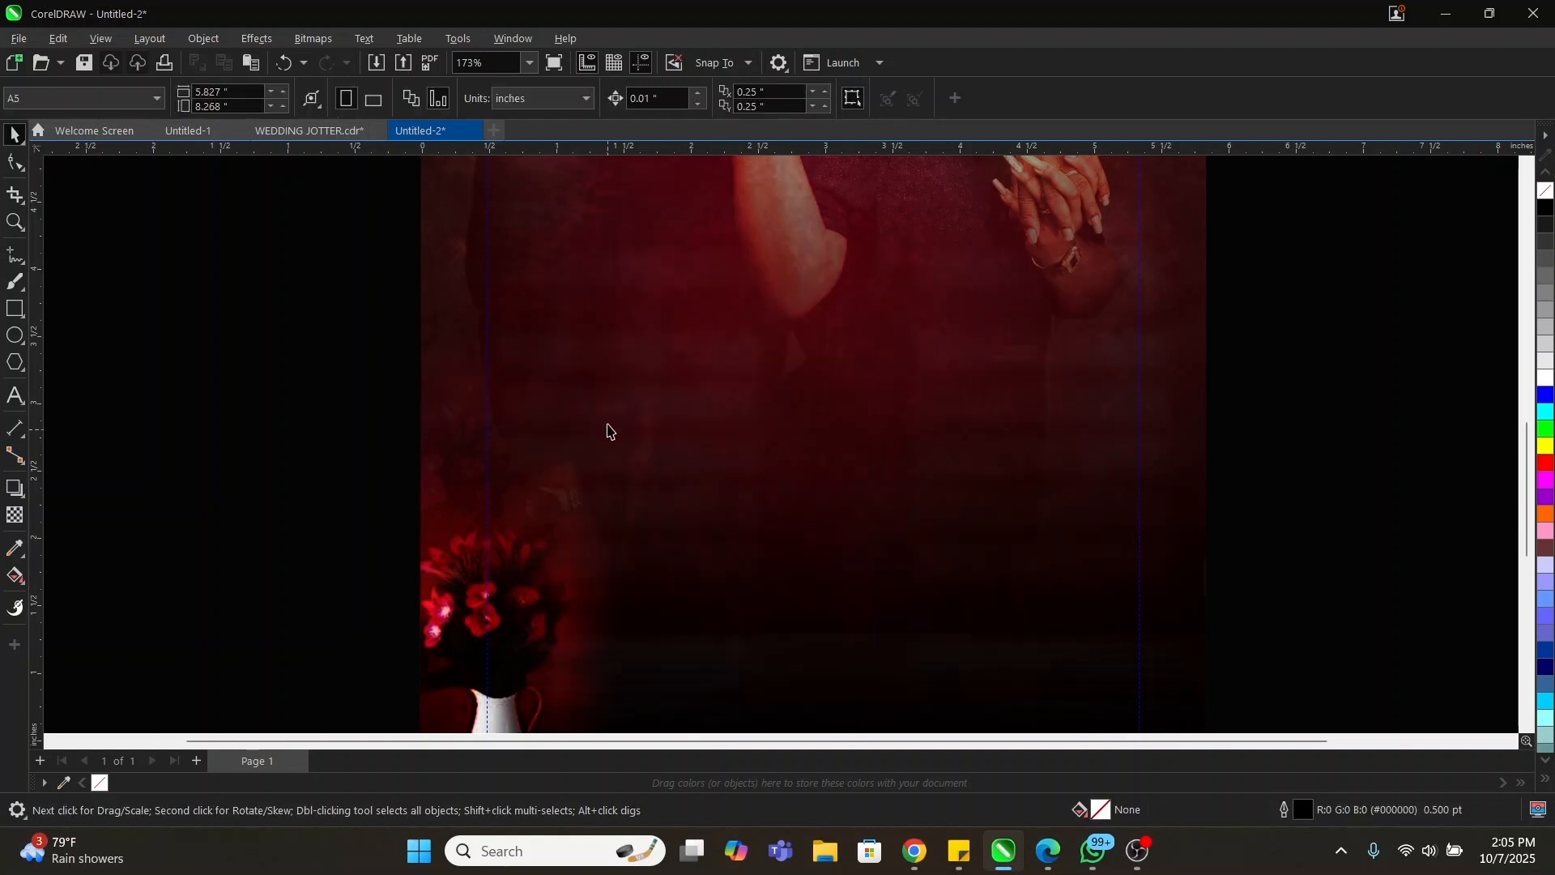
# - Draw a rectangle about 4.83 by 4.40 inches between the side guidelines, ending at the lower guideline, over the lower part of the photo
pyautogui.scroll(-2, 607, 431)
pyautogui.press('z')
pyautogui.scroll(-3, 708, 386)
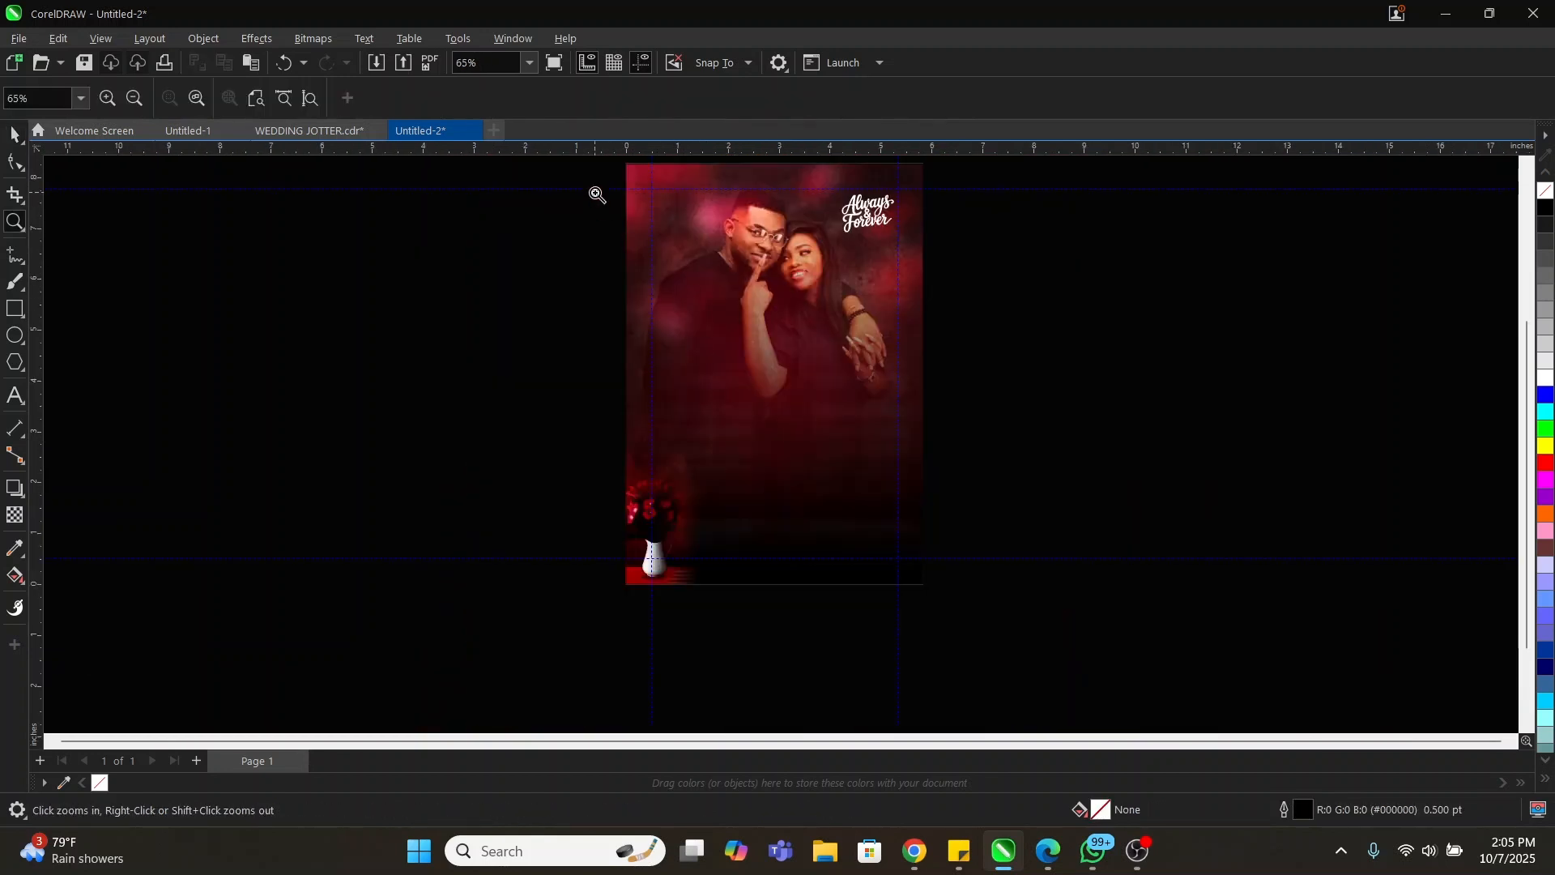
pyautogui.moveTo(594, 192)
pyautogui.mouseDown()
pyautogui.moveTo(898, 575)
pyautogui.moveTo(964, 600)
pyautogui.mouseUp()
pyautogui.press('space')
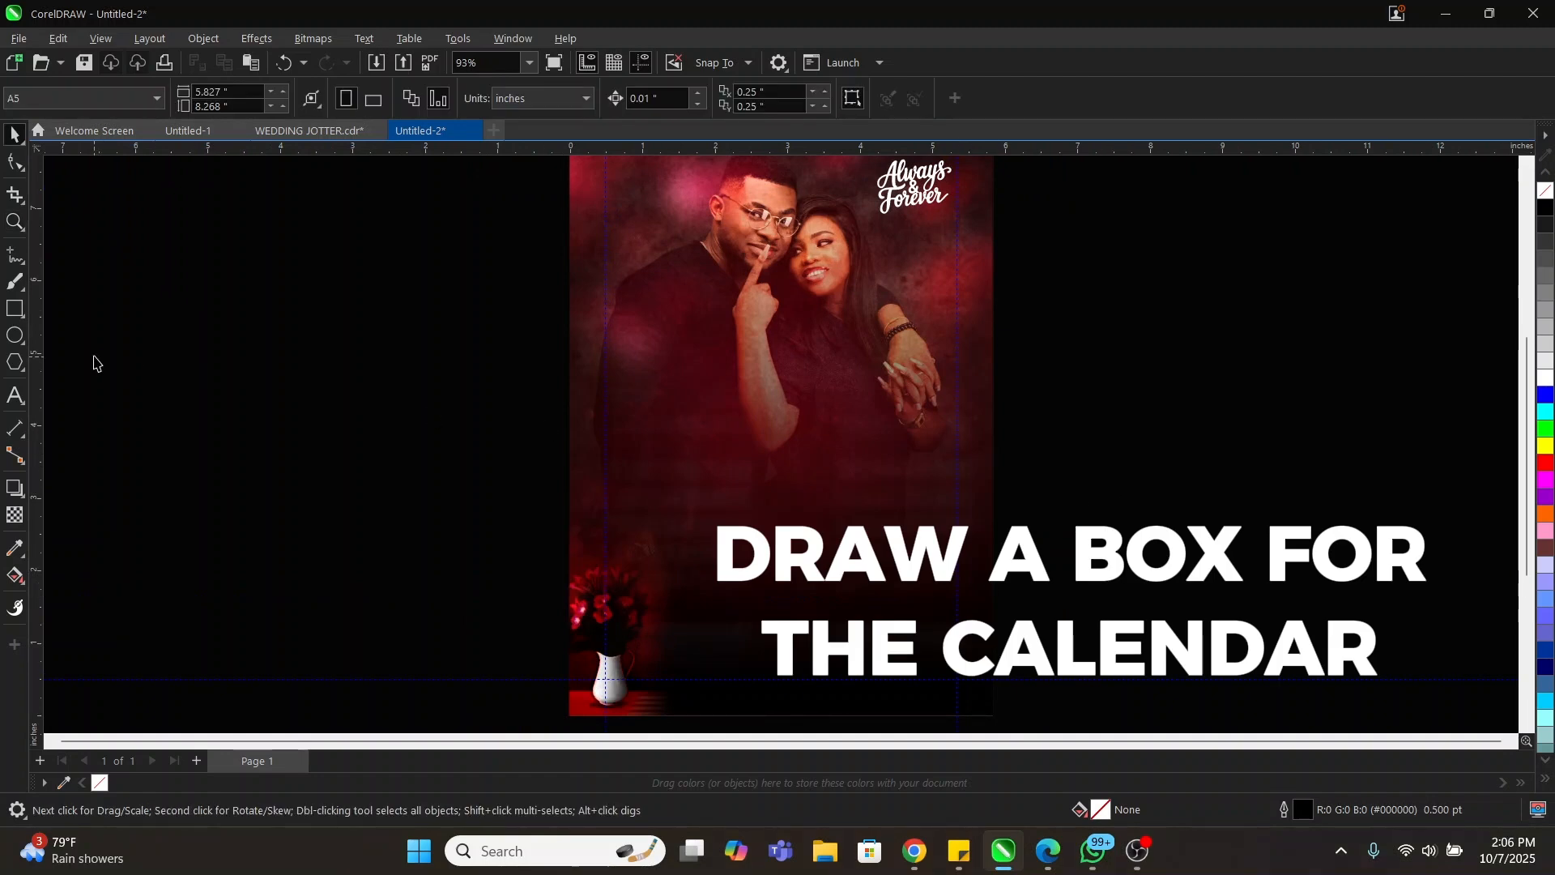
pyautogui.scroll(-2, 591, 463)
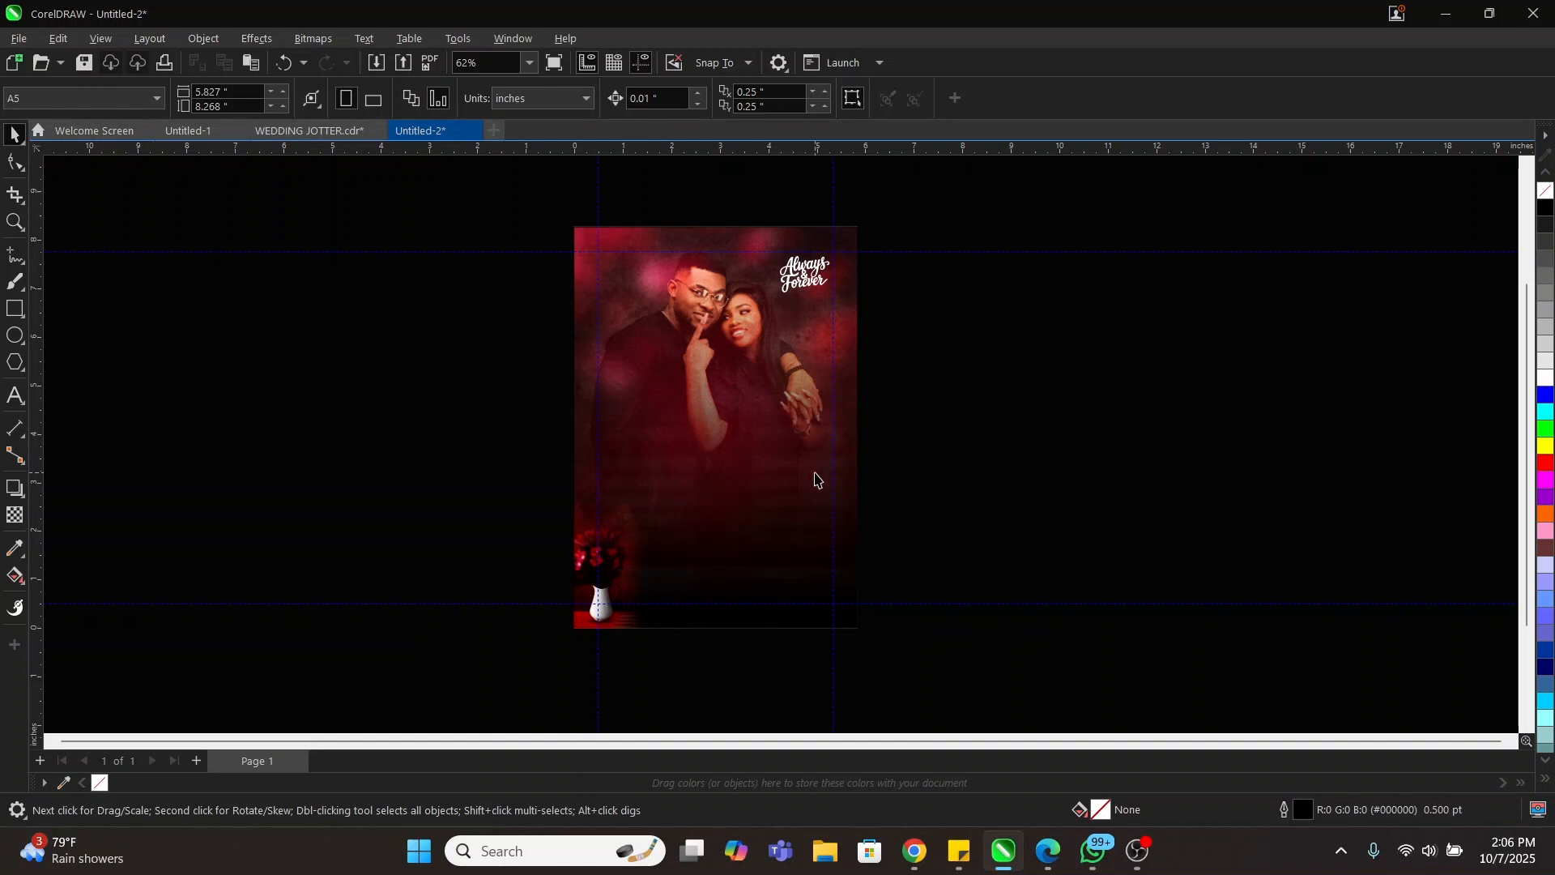
pyautogui.scroll(2, 840, 539)
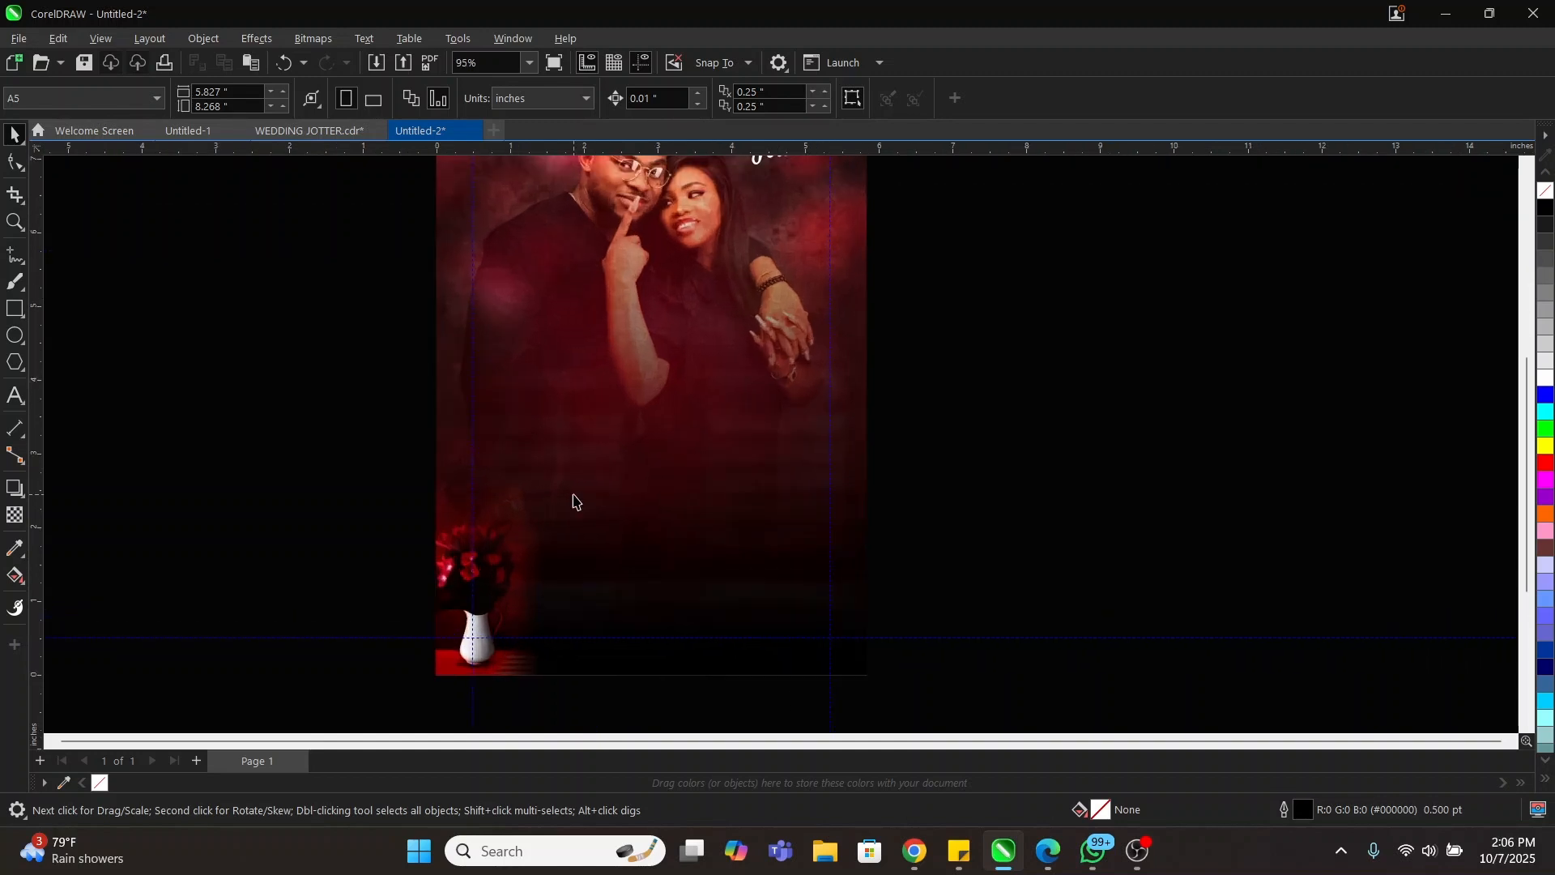
pyautogui.click(7, 315)
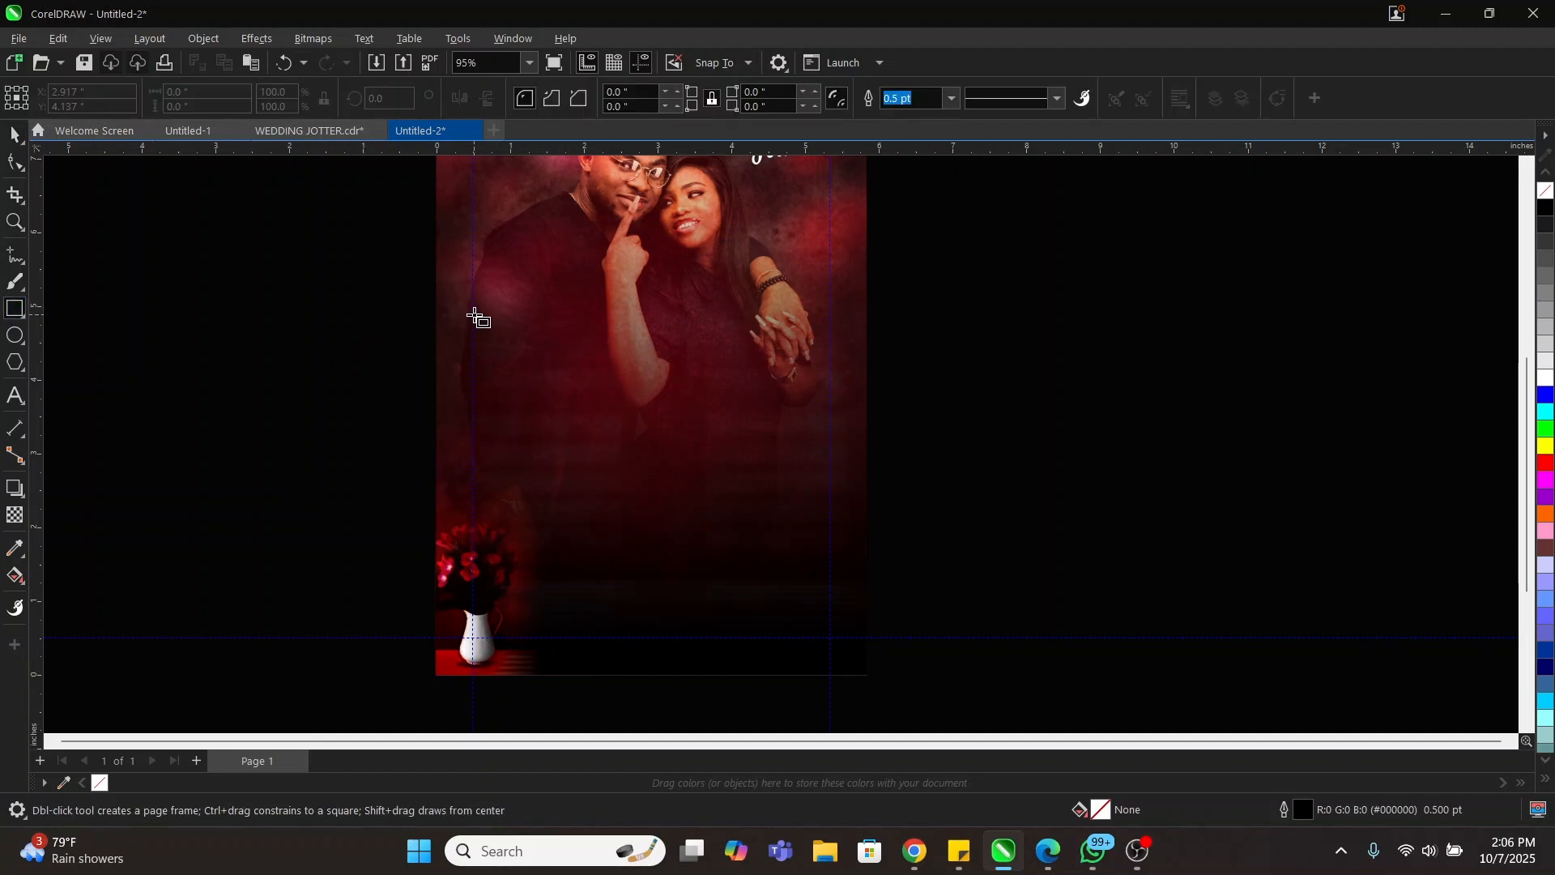
pyautogui.moveTo(473, 314); pyautogui.dragTo(831, 640)
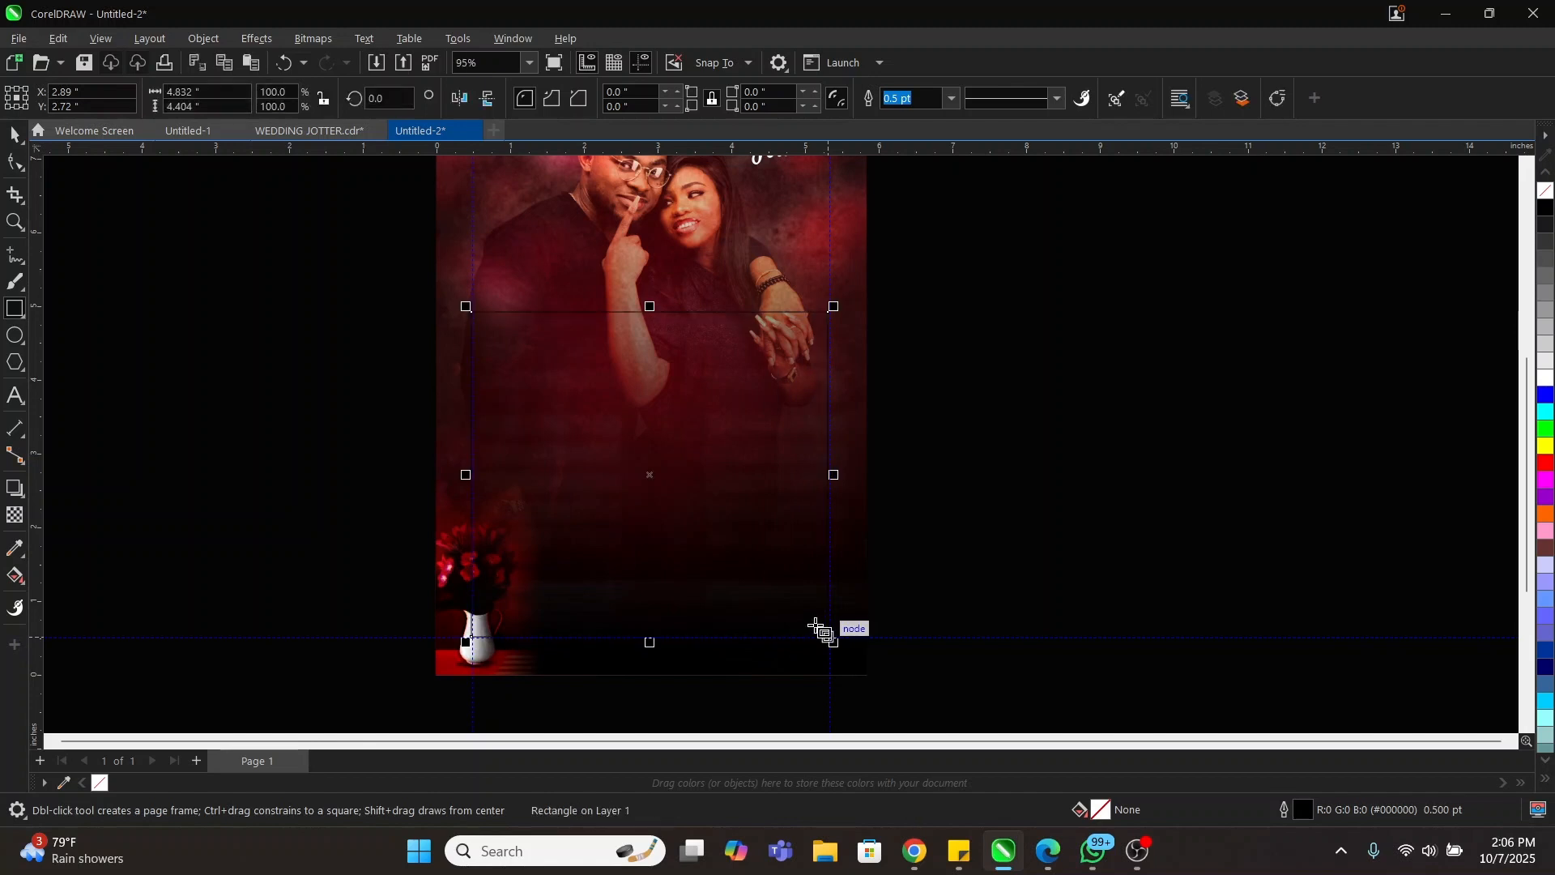
# - Select the drawn rectangle over the lower part of the photo as the calendar's frame
pyautogui.press('z')
pyautogui.moveTo(378, 268); pyautogui.dragTo(938, 669)
pyautogui.press('space')
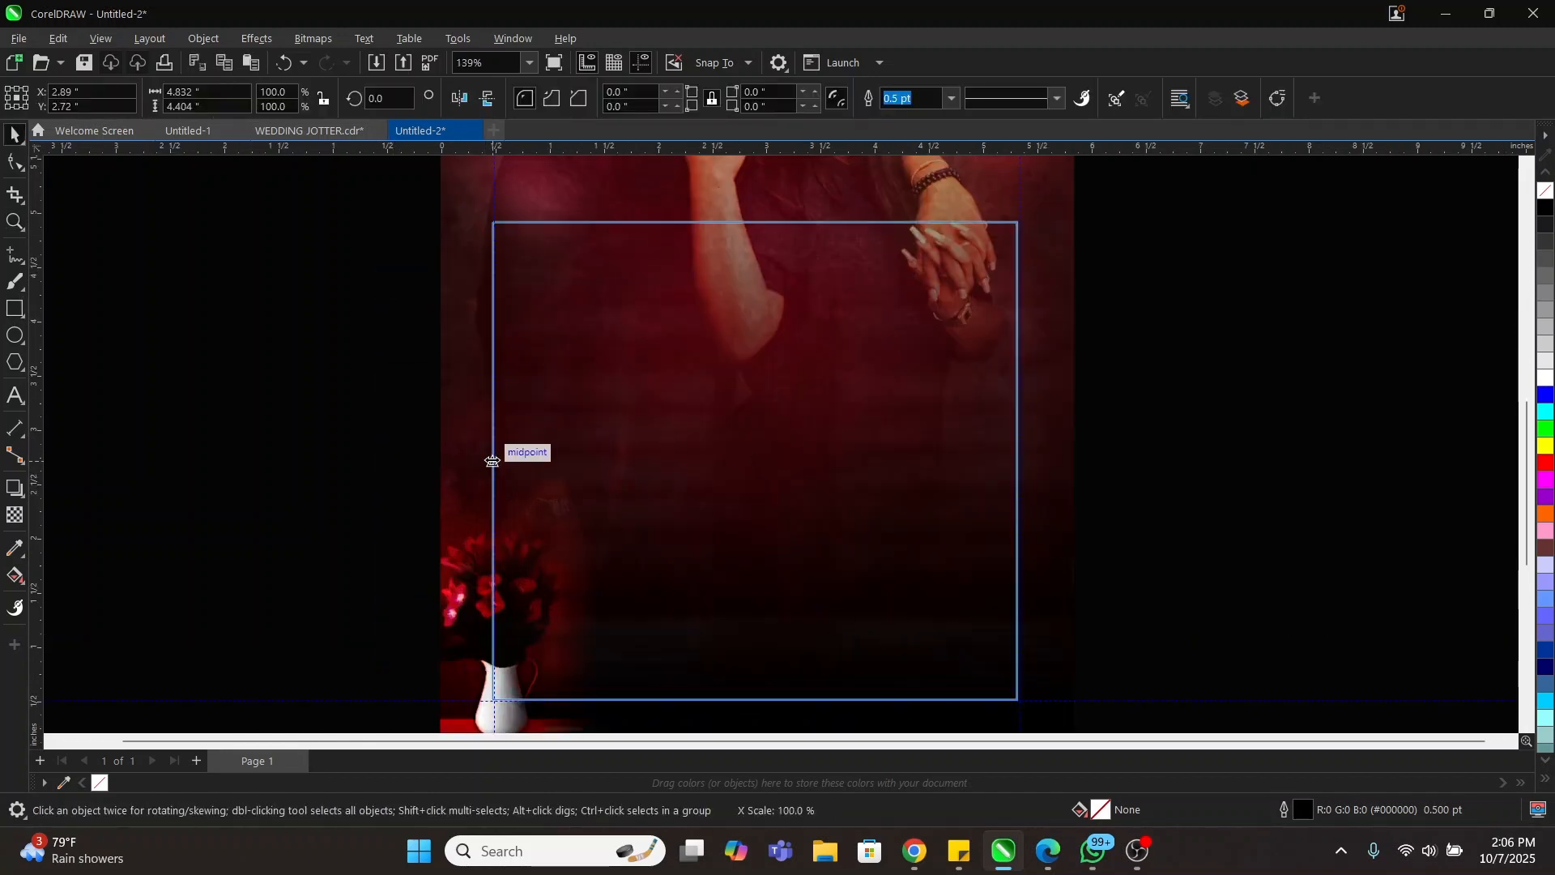
pyautogui.click(492, 462)
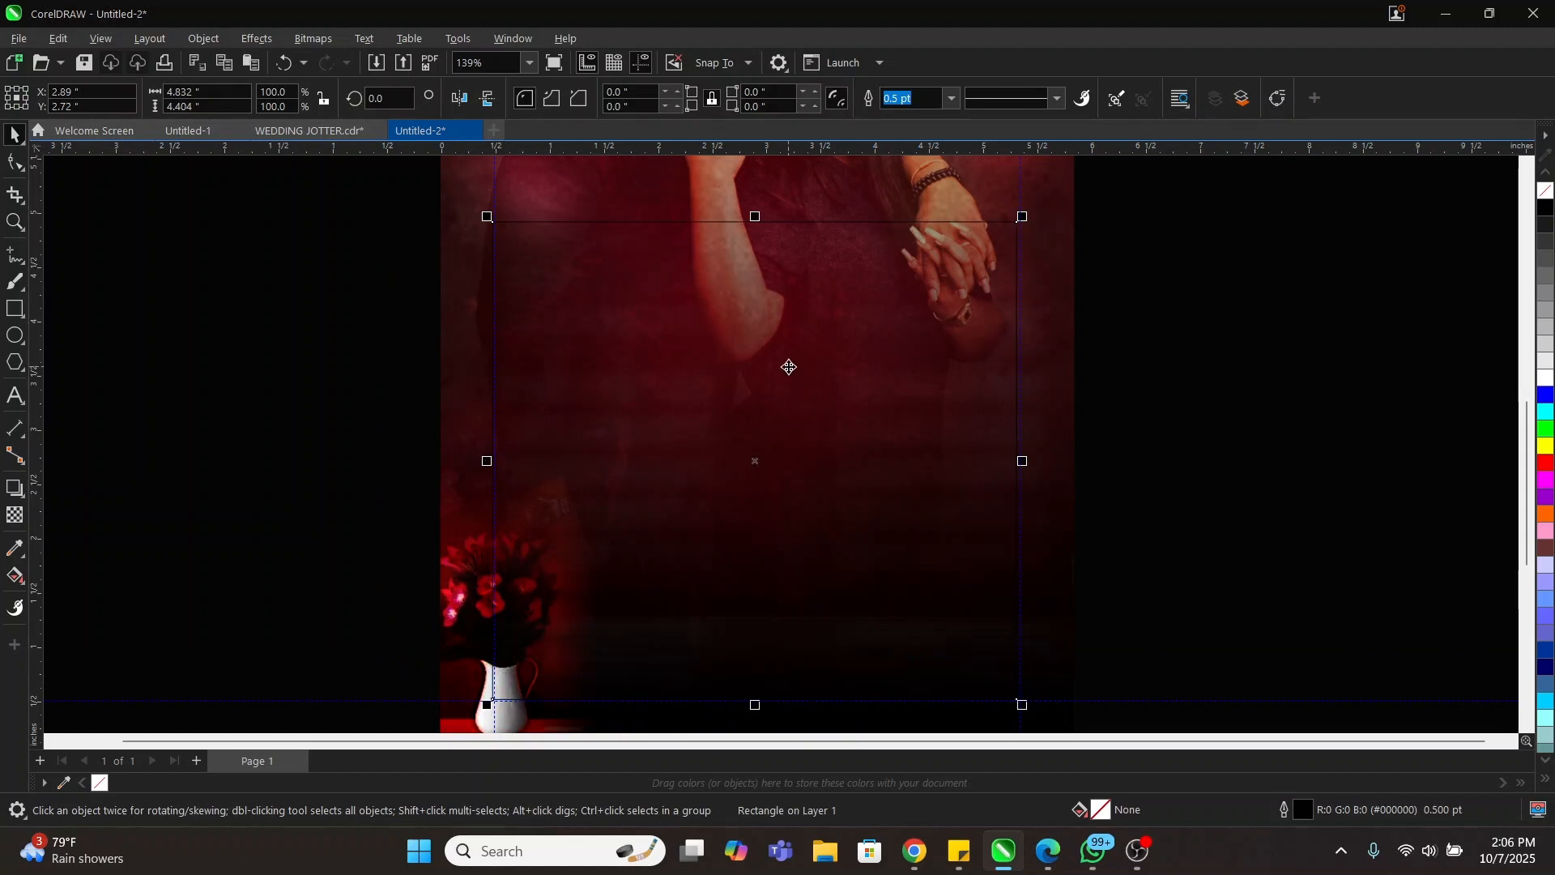
pyautogui.click(1239, 410)
pyautogui.click(810, 320)
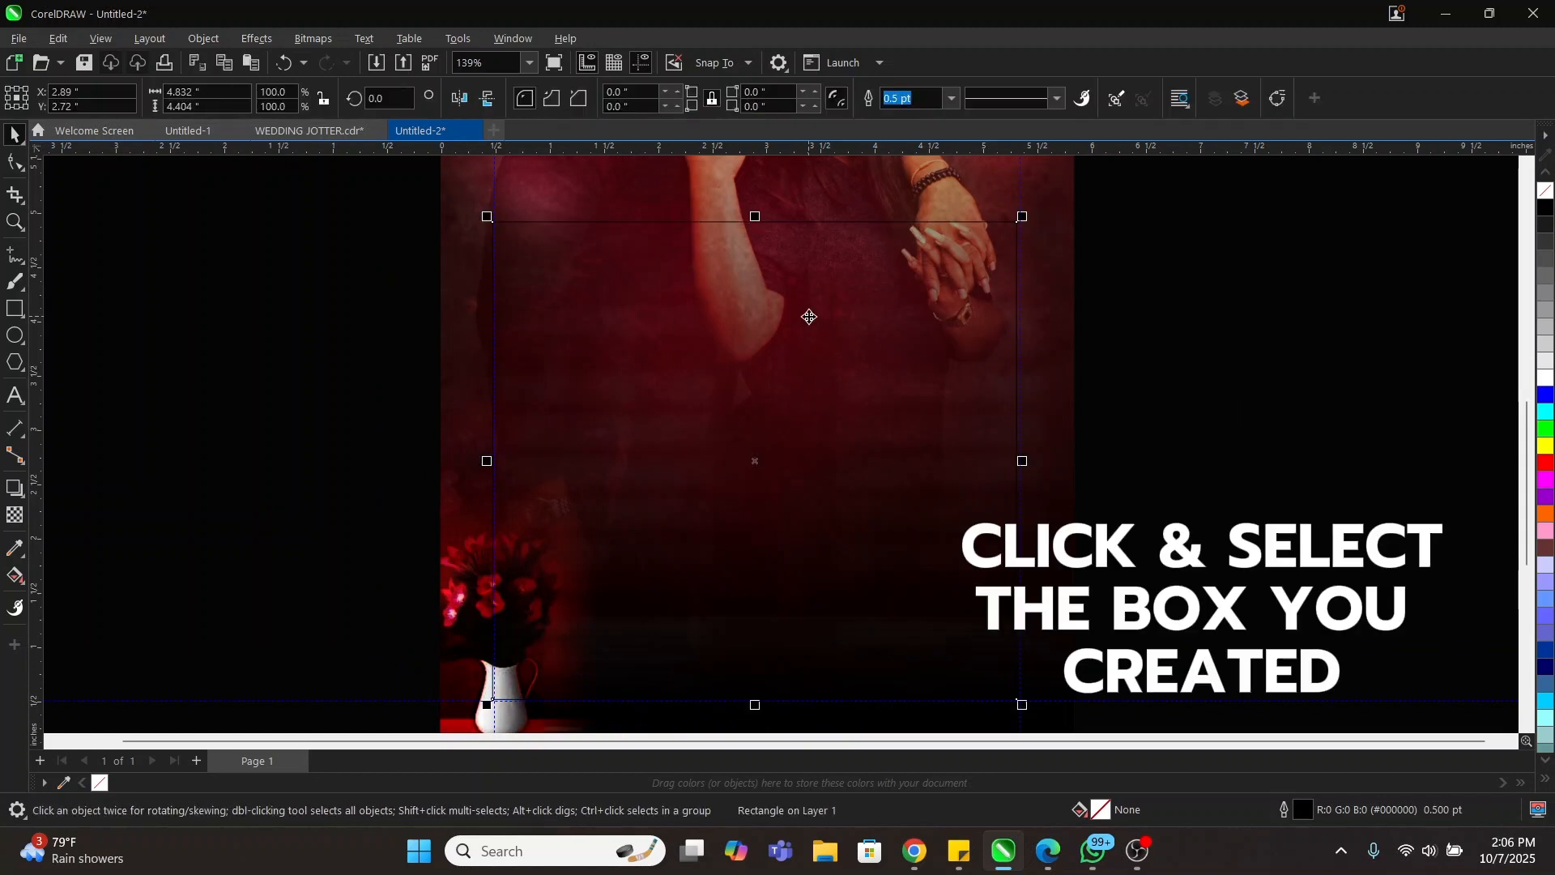
# - Run the Wizard.CreateCalendar macro from CalendarWizard and agree to place the calendar inside the selected rectangle
pyautogui.click(455, 39)
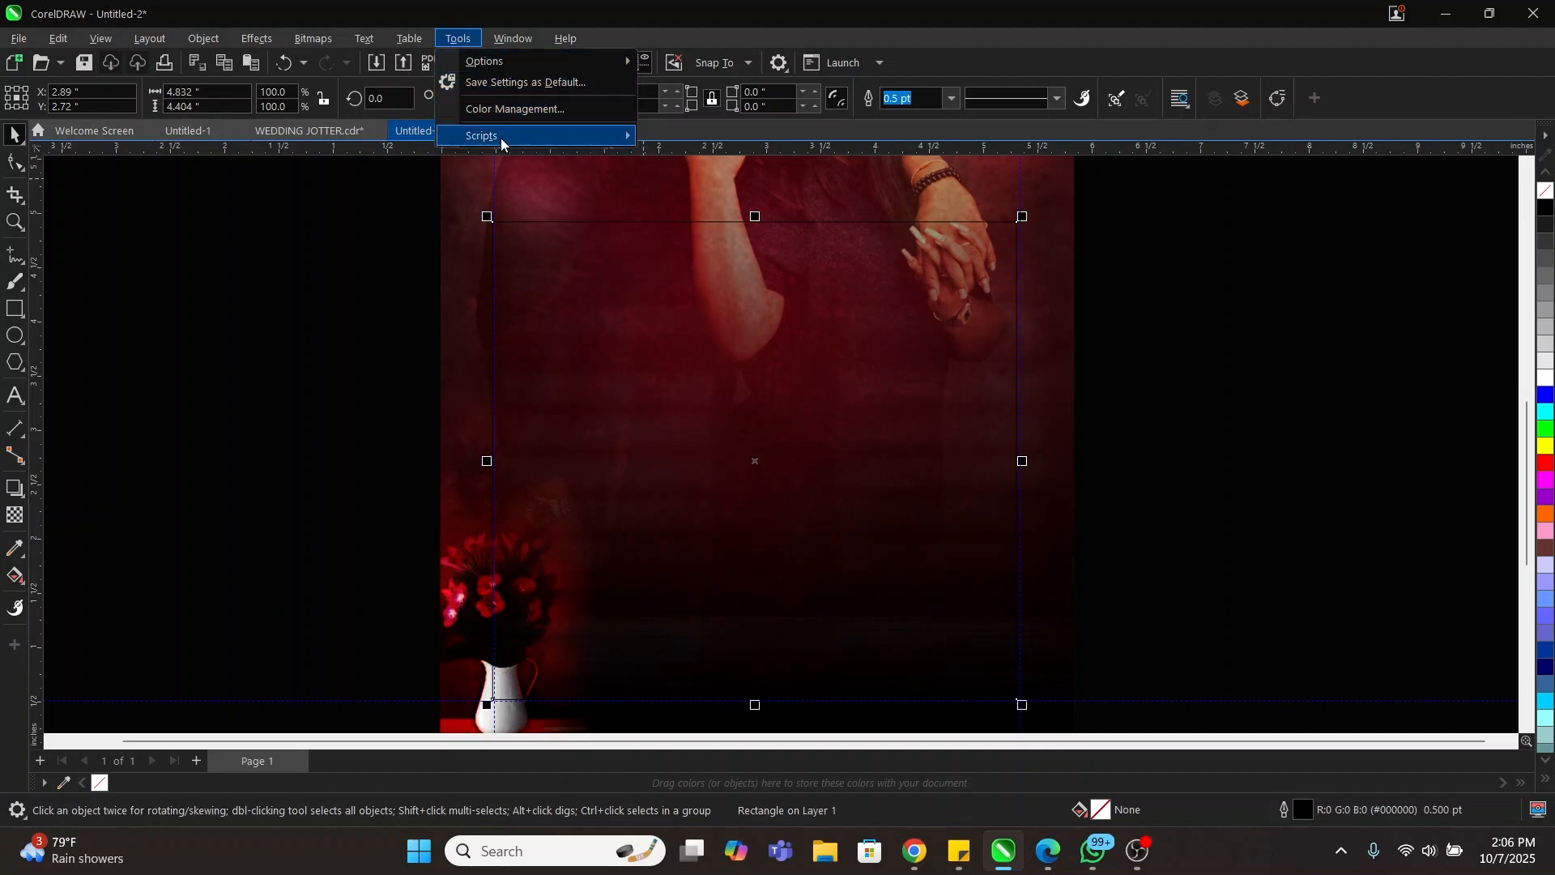
pyautogui.moveTo(500, 139)
pyautogui.moveTo(469, 52)
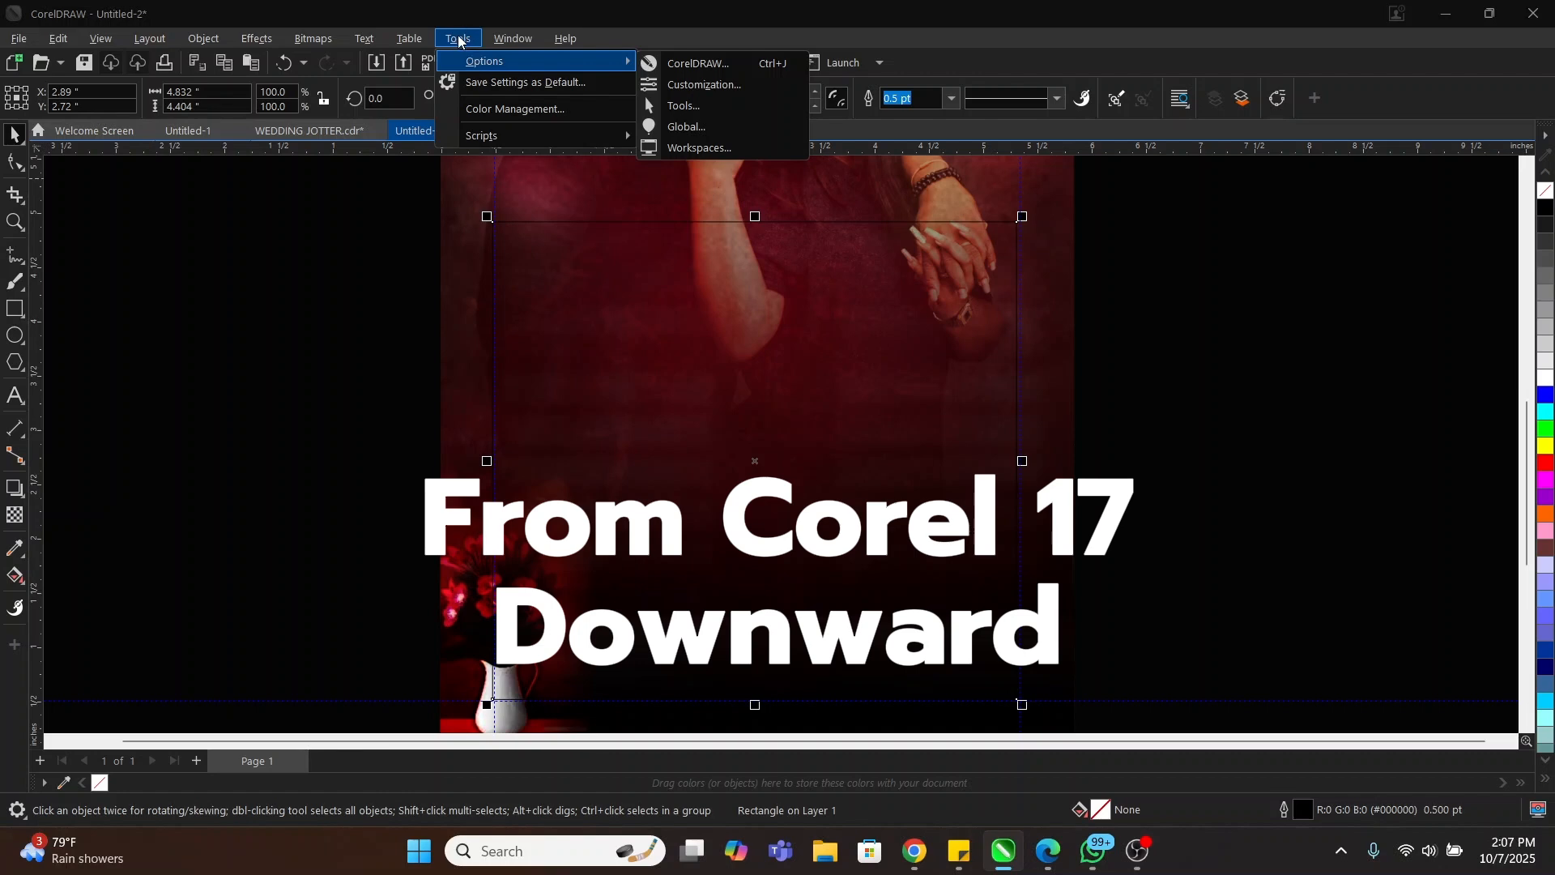
pyautogui.click(457, 36)
pyautogui.click(458, 39)
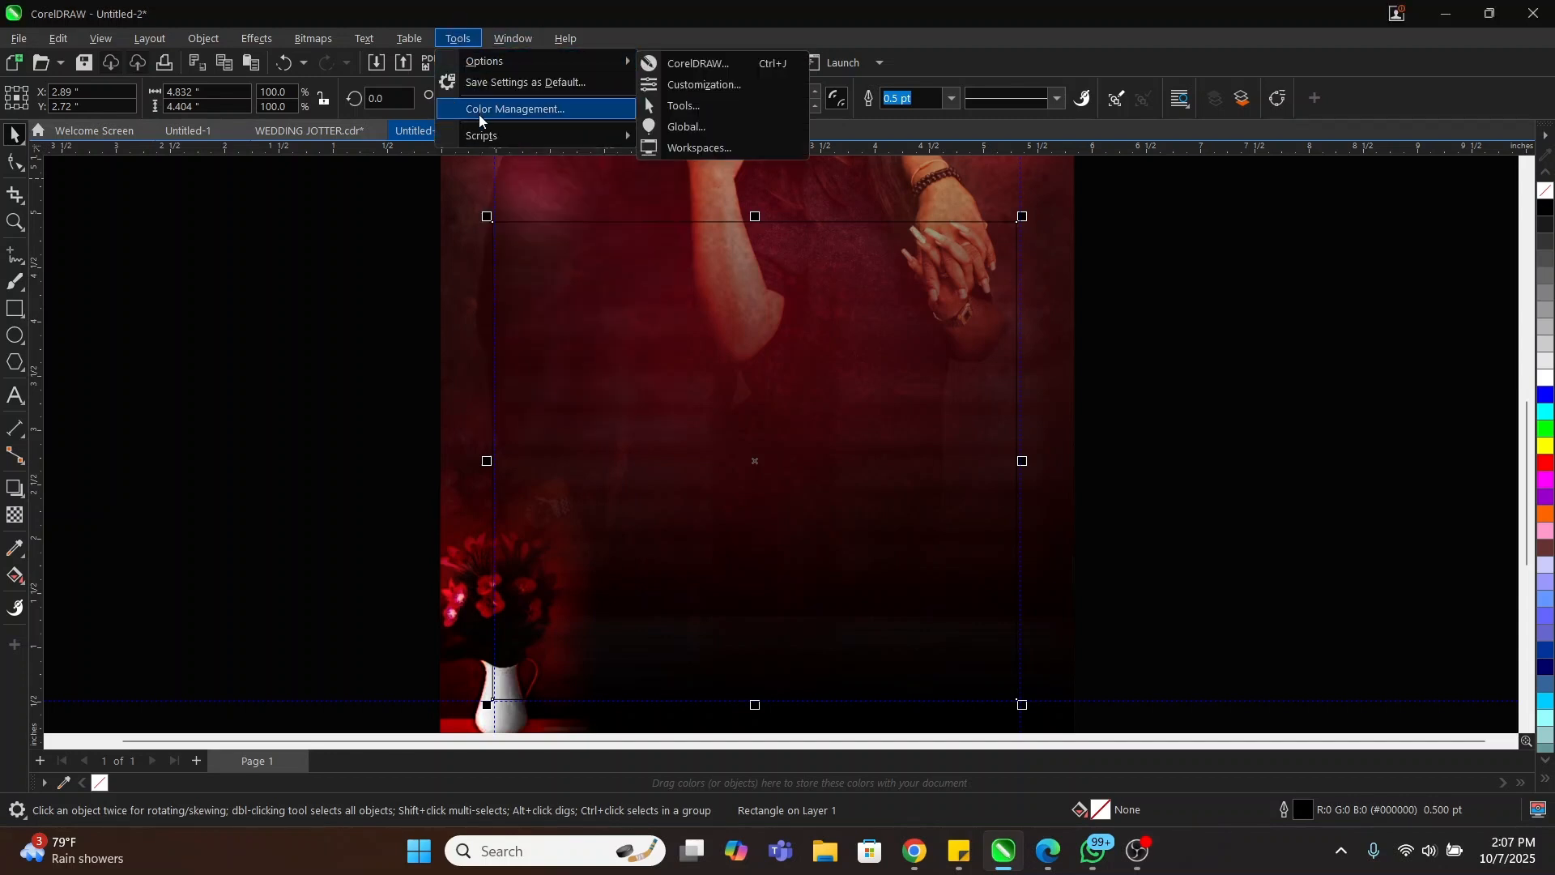
pyautogui.moveTo(461, 48)
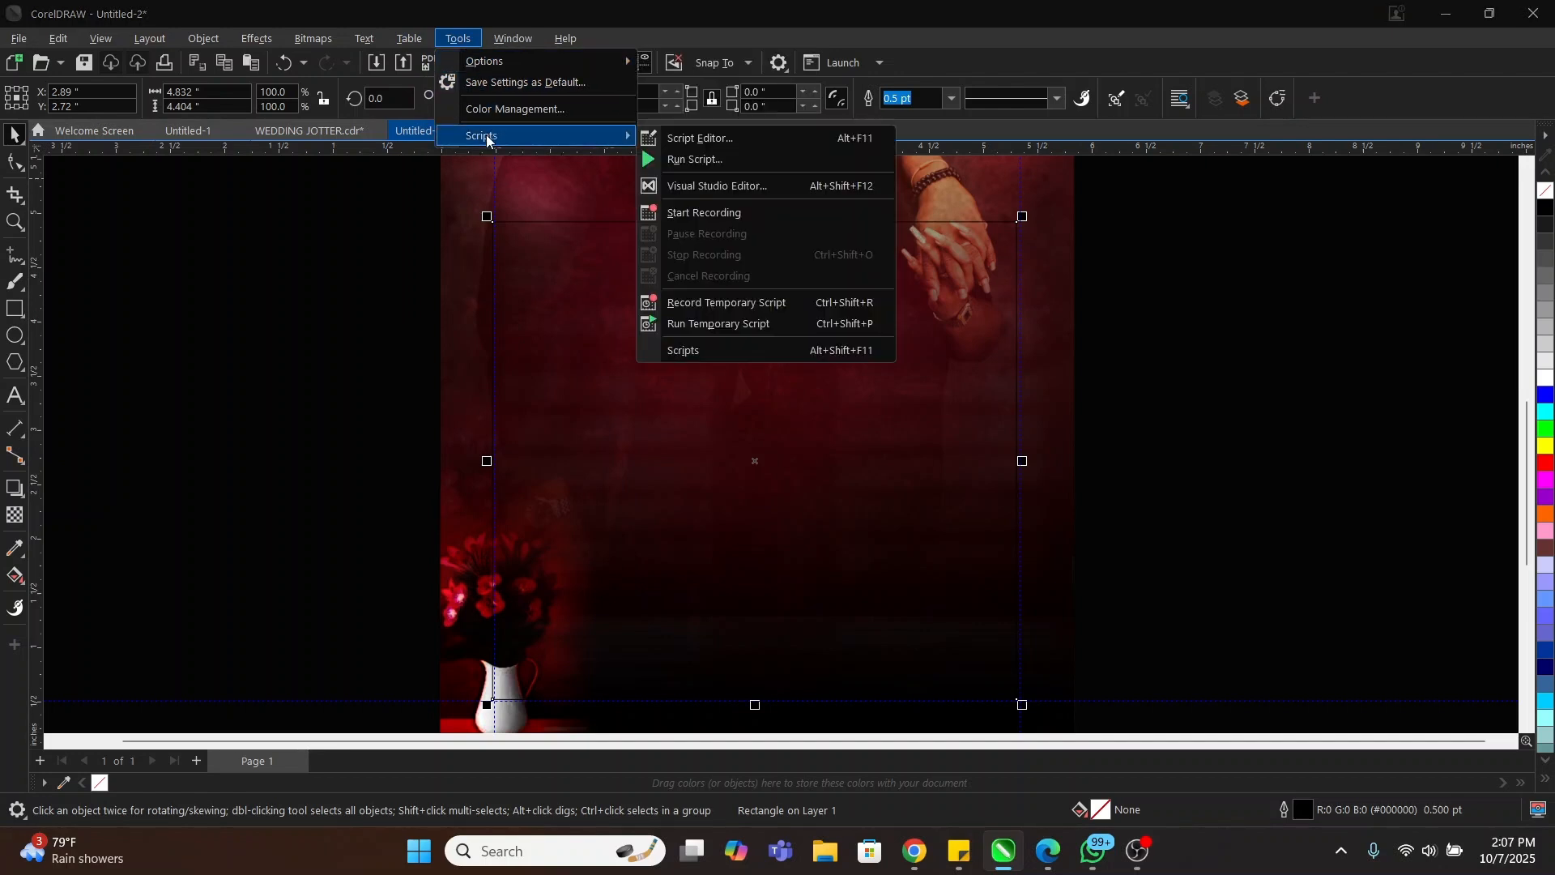
pyautogui.click(701, 164)
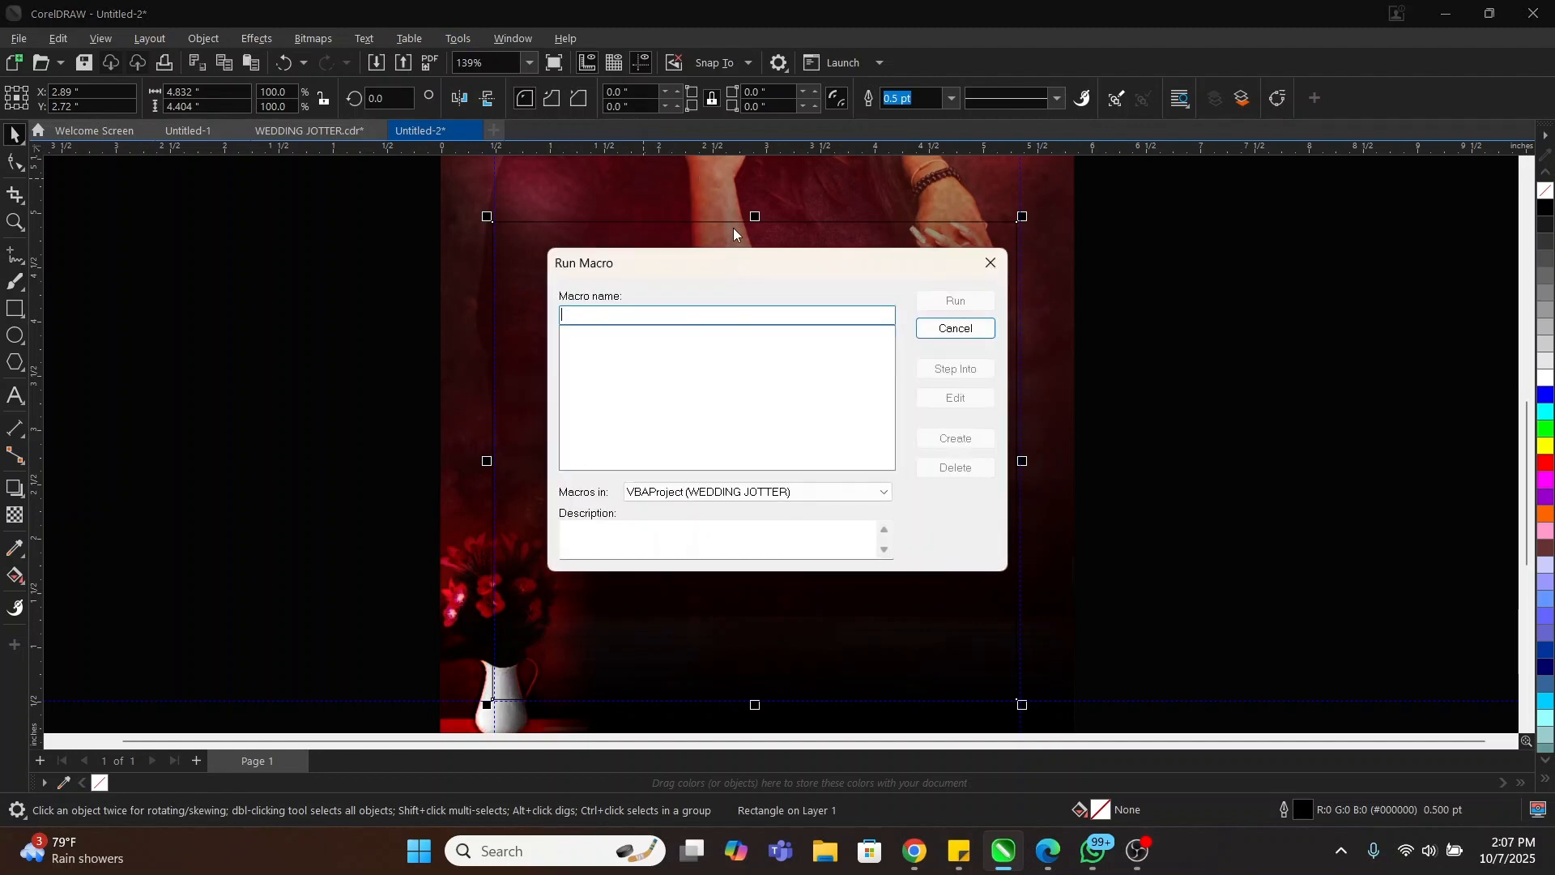
pyautogui.moveTo(775, 263); pyautogui.dragTo(745, 235)
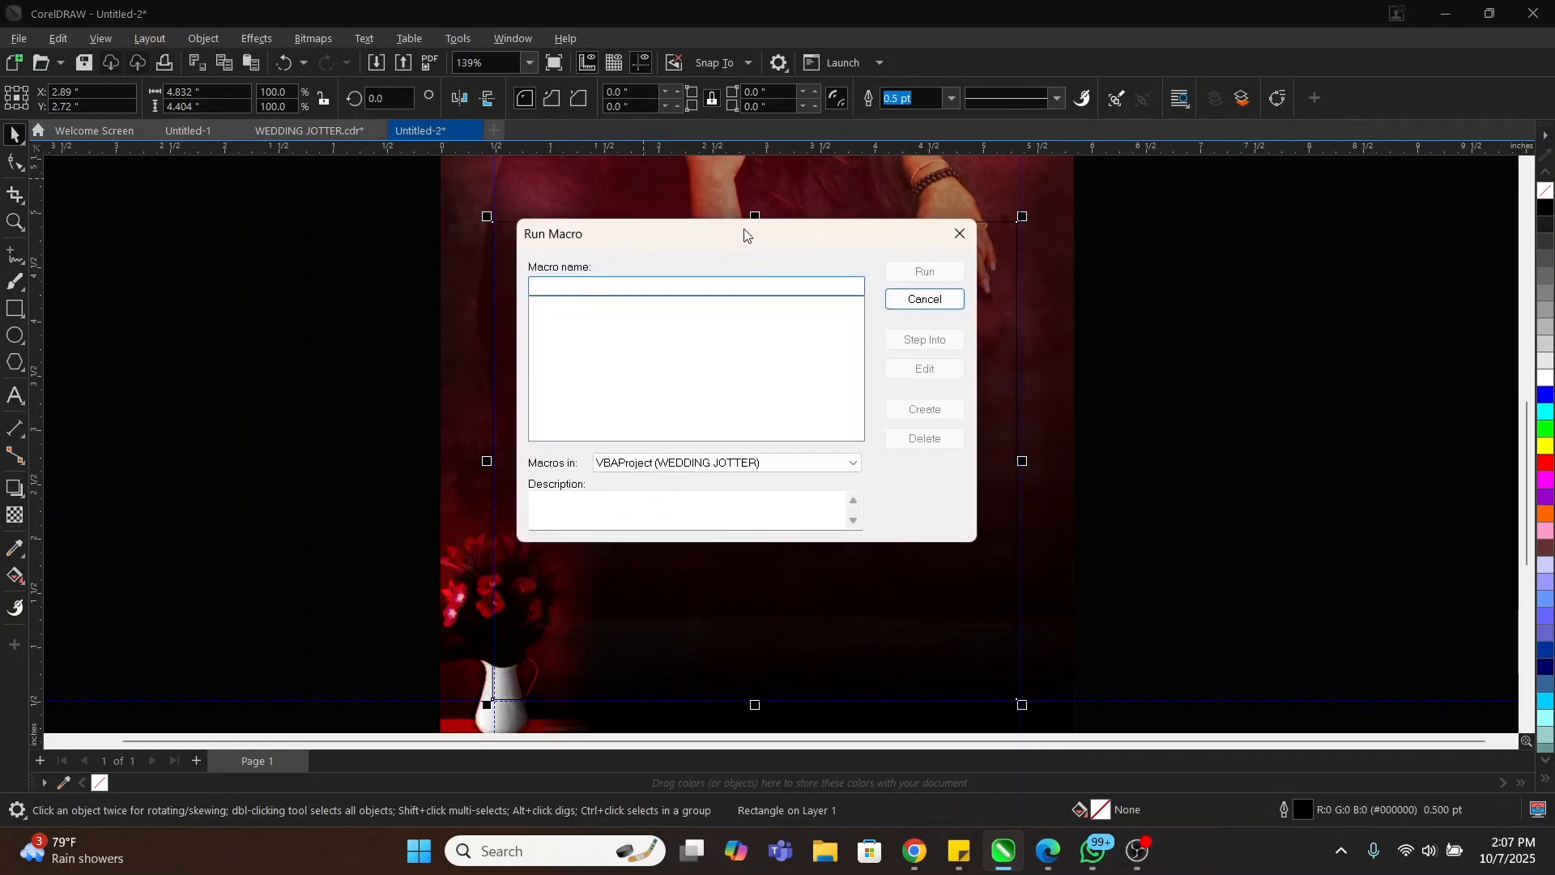
pyautogui.click(785, 468)
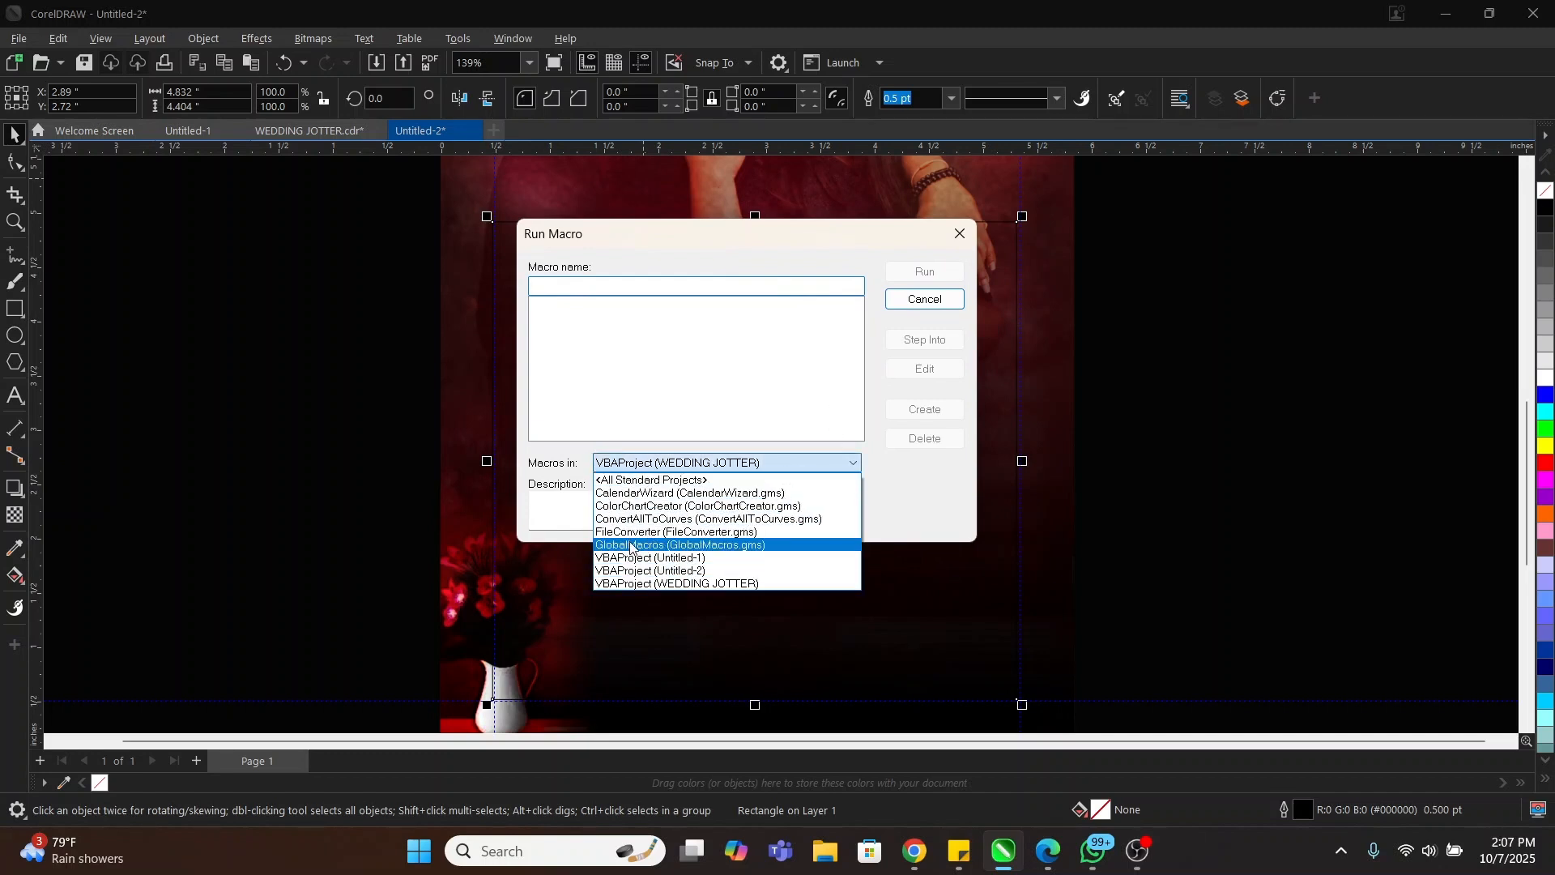
pyautogui.click(672, 493)
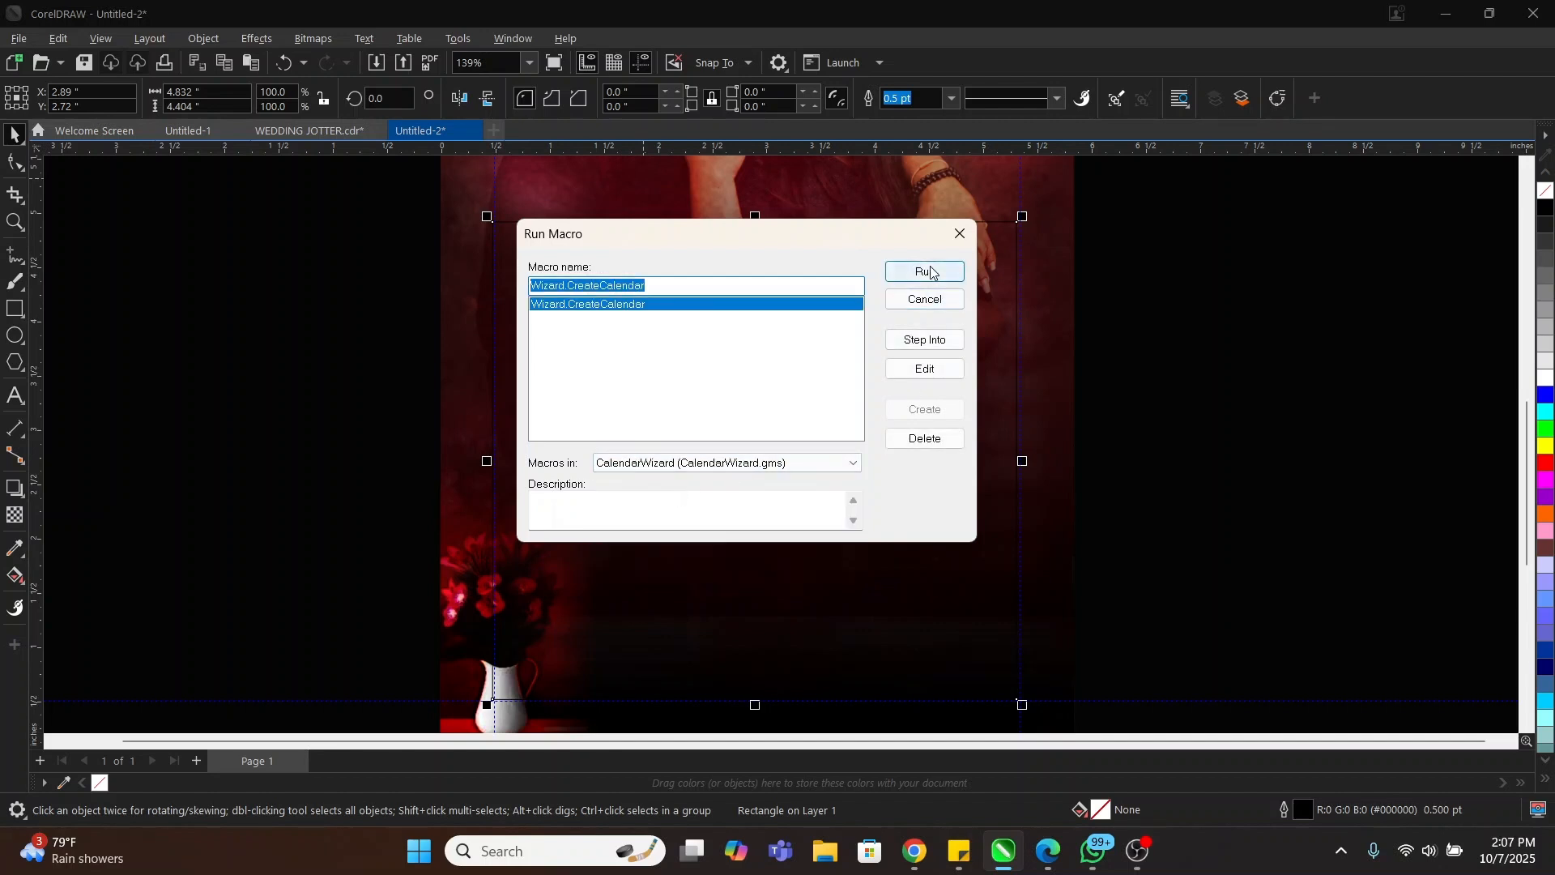
pyautogui.click(926, 273)
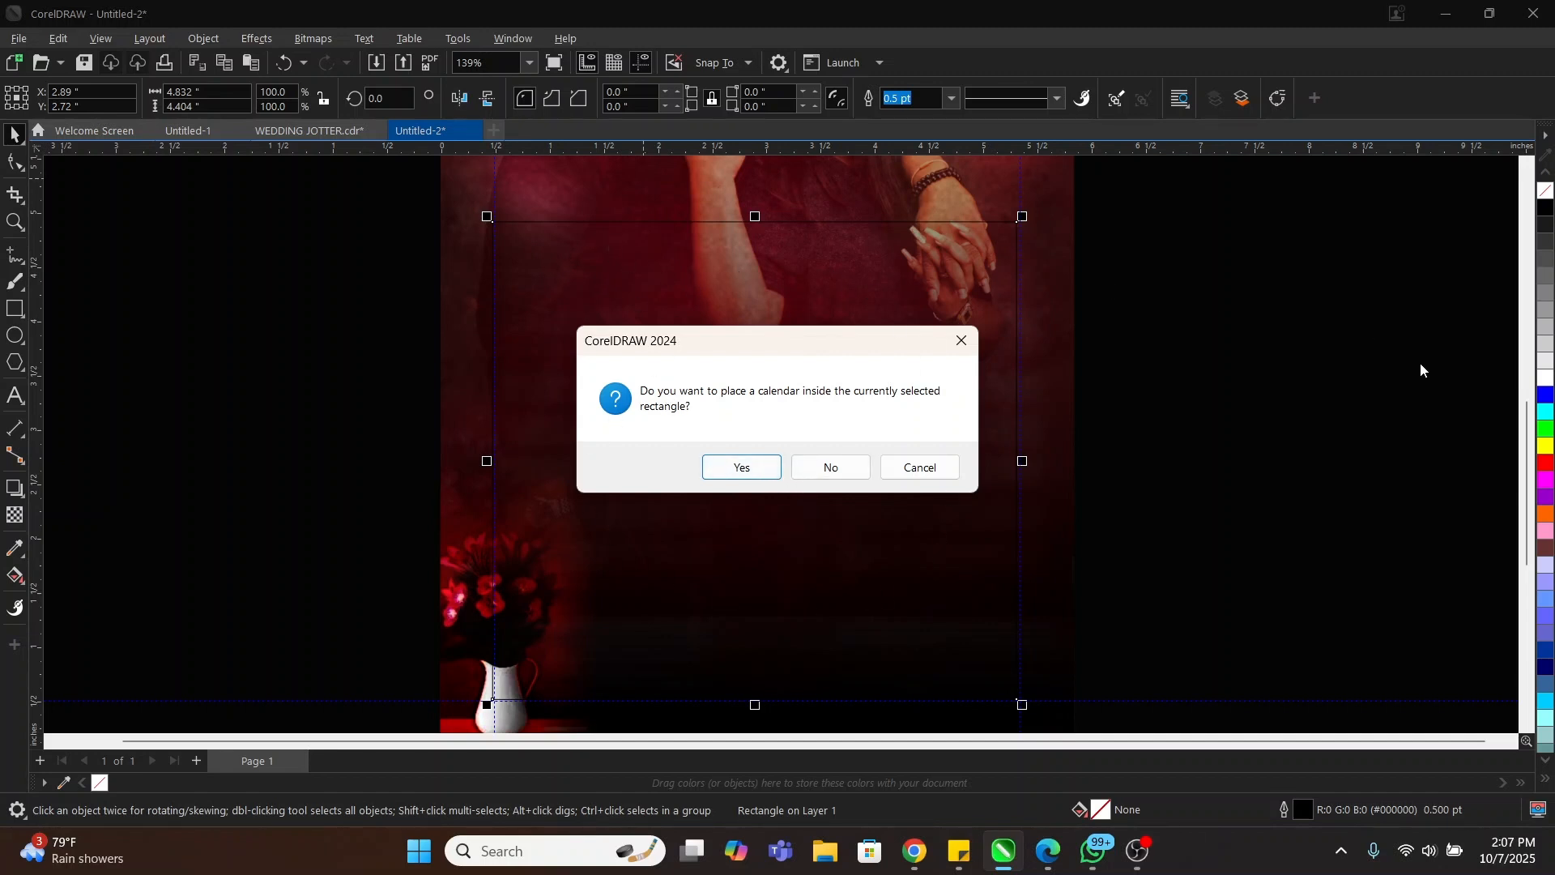
pyautogui.click(742, 467)
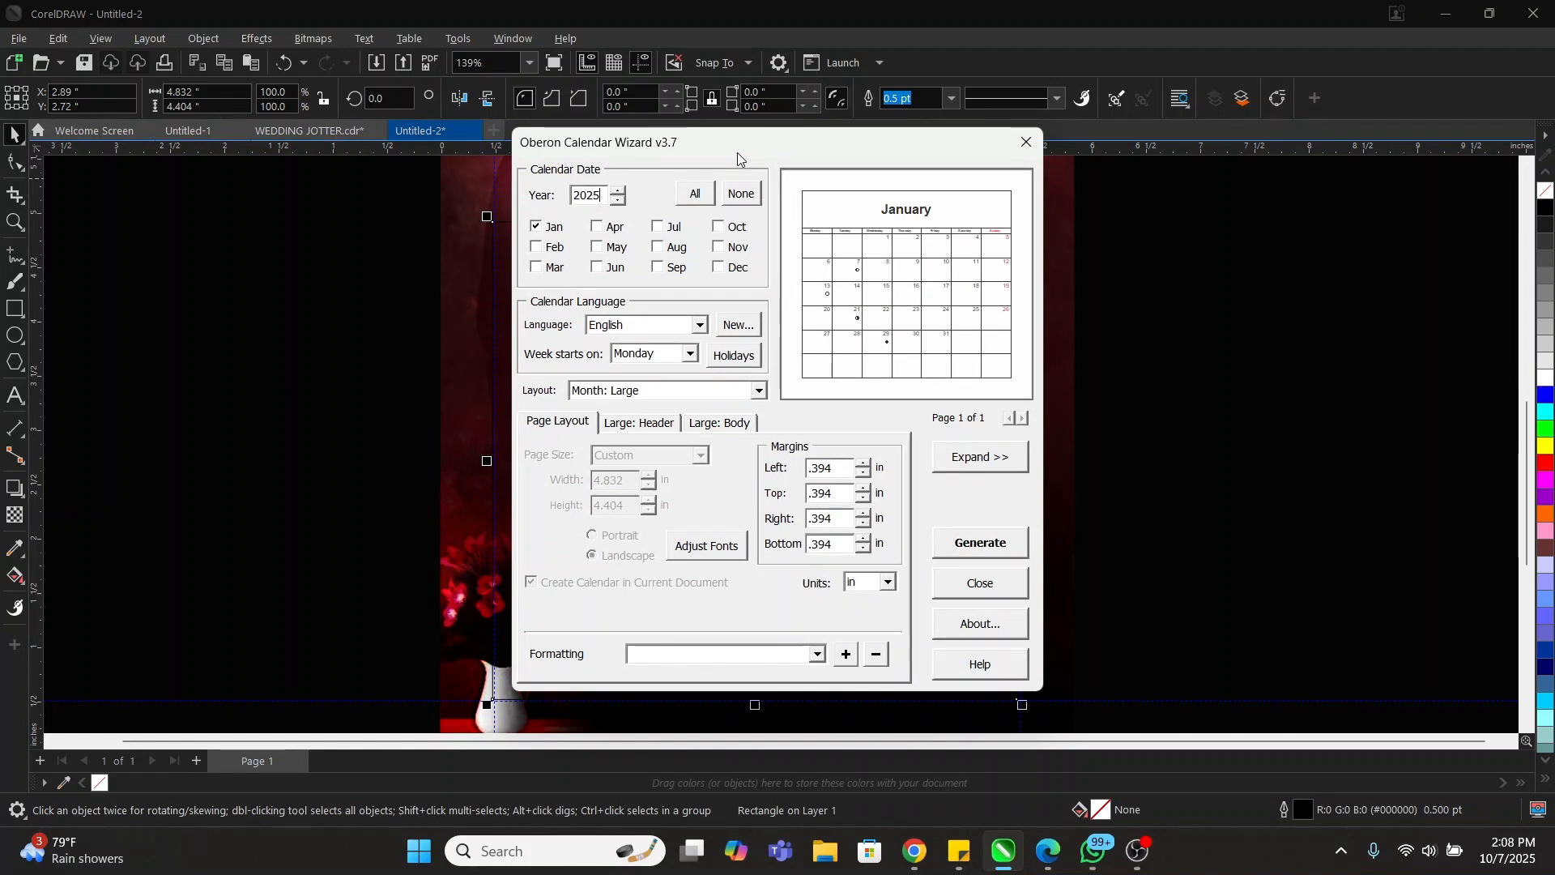
# - Try different calendar years in the wizard and return the year to 2025
pyautogui.click(618, 191)
pyautogui.click(618, 191)
pyautogui.click(619, 191)
pyautogui.click(619, 191)
pyautogui.click(619, 191)
pyautogui.click(619, 191)
pyautogui.click(619, 191)
pyautogui.doubleClick(619, 191)
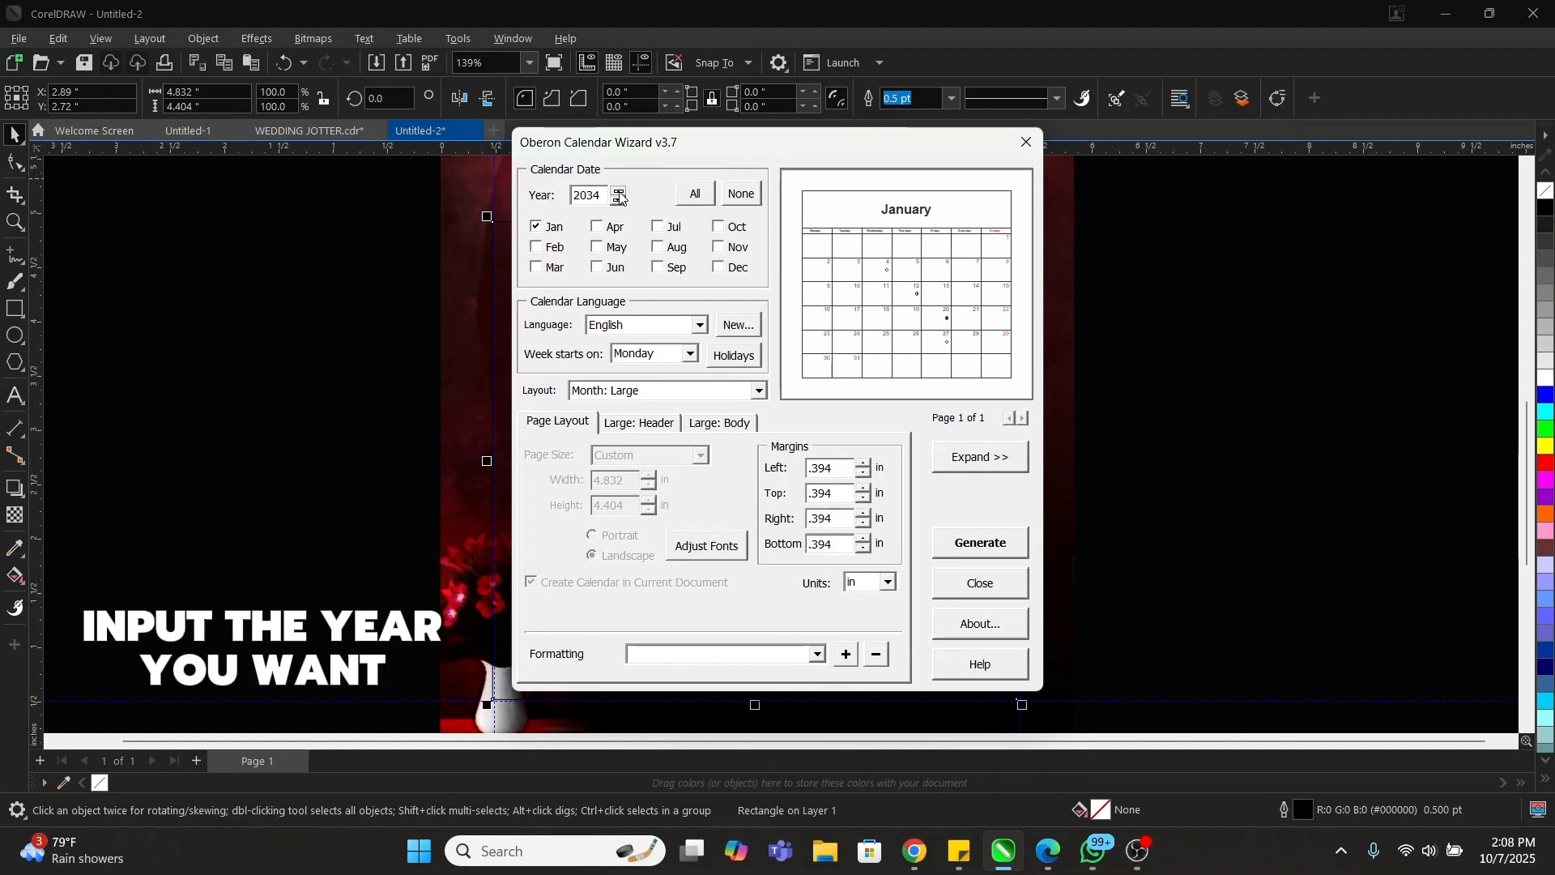
pyautogui.click(618, 192)
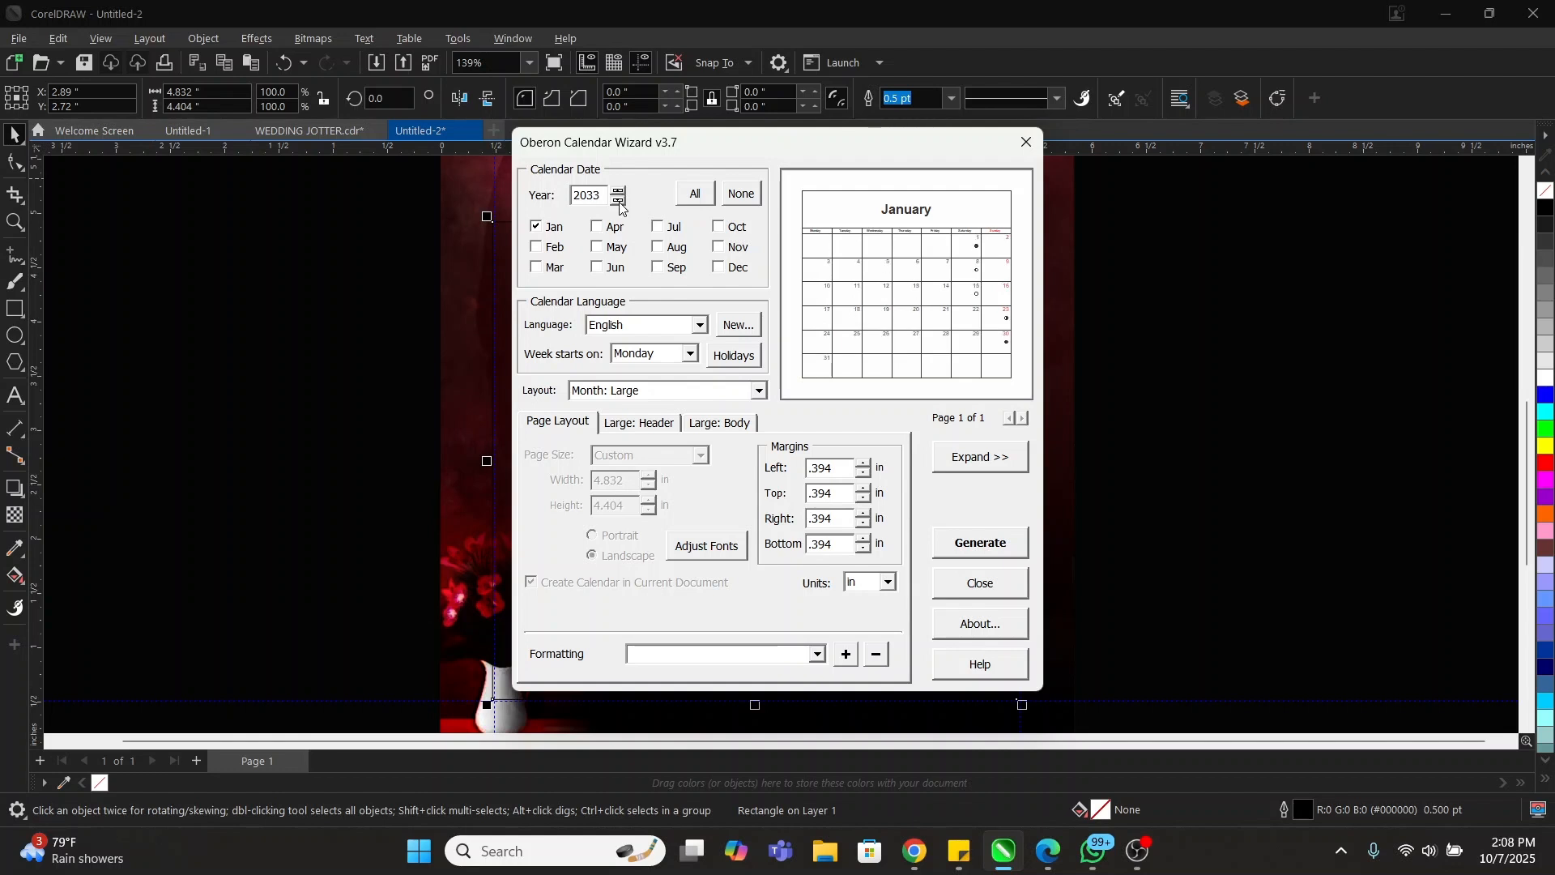
pyautogui.doubleClick(620, 201)
# - Clear the month selection and include the months from January through June one by one
pyautogui.click(696, 198)
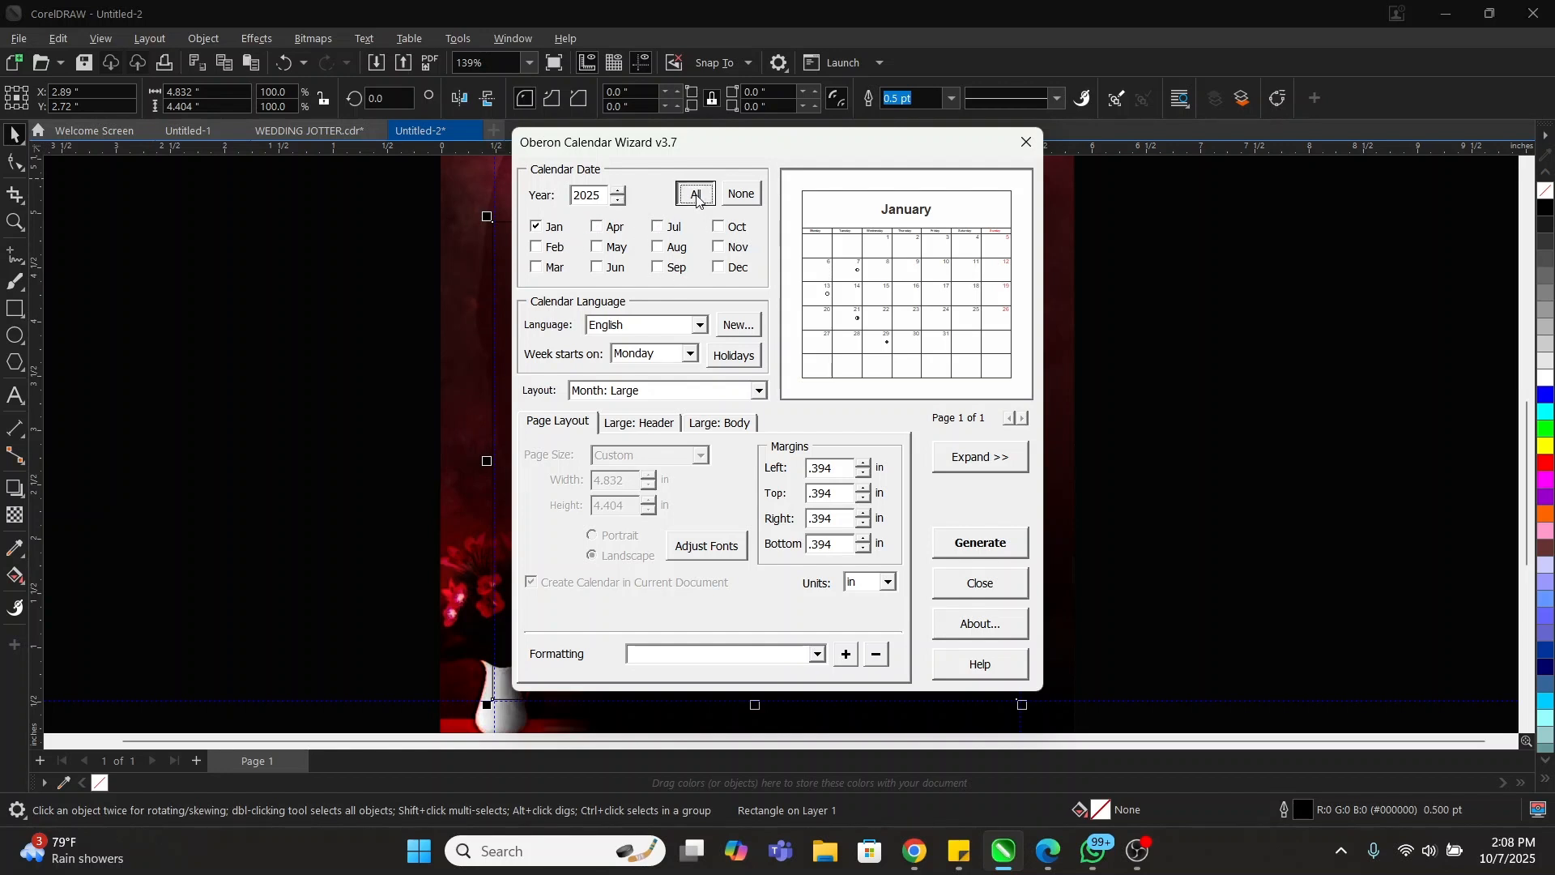
pyautogui.click(742, 197)
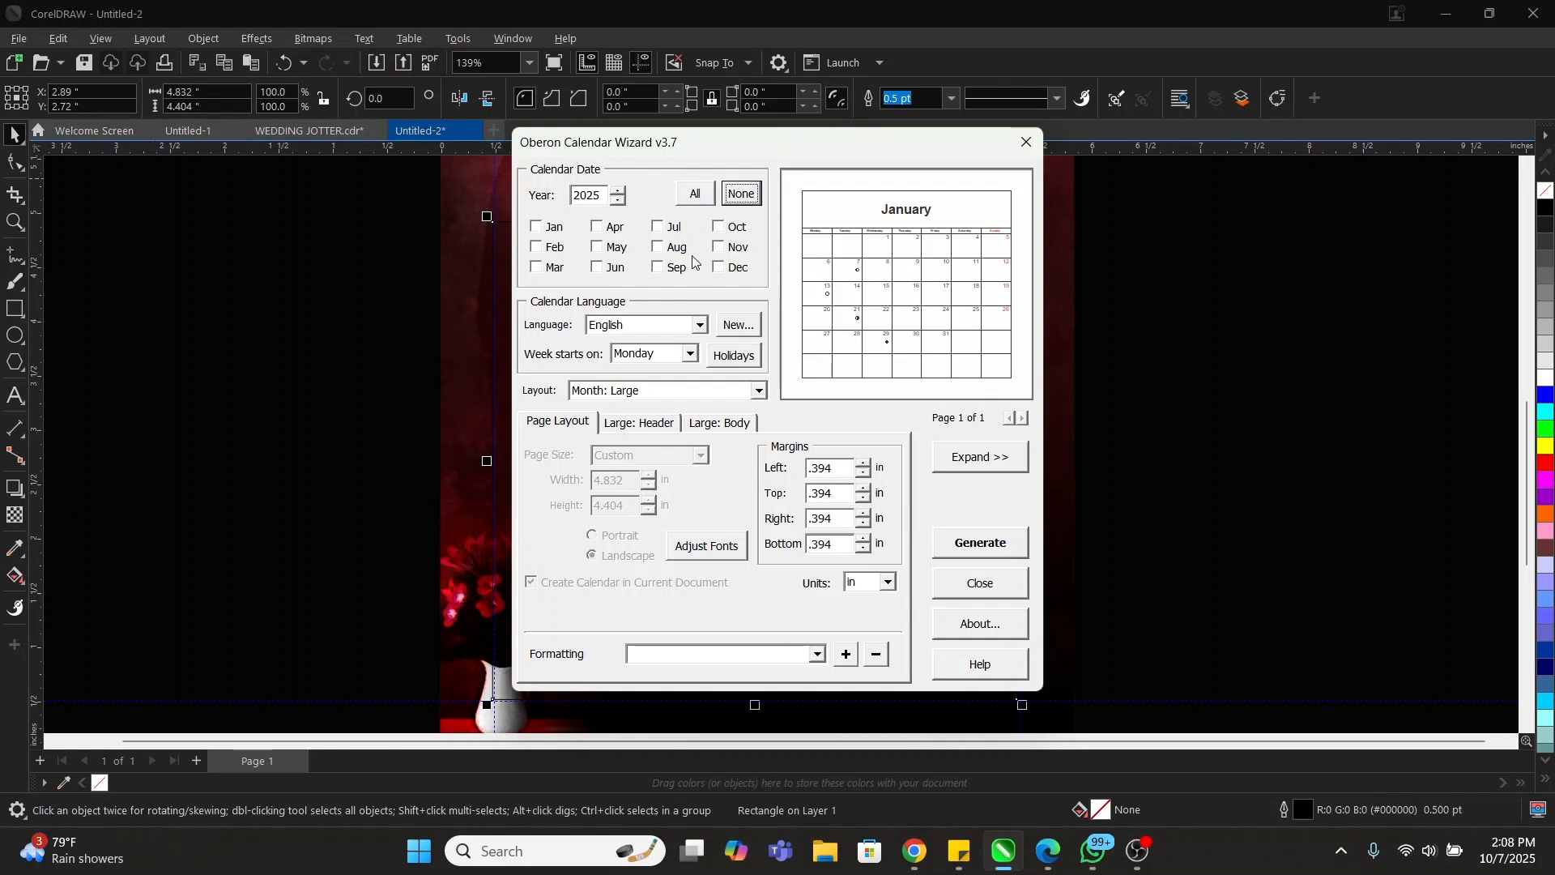
pyautogui.click(543, 230)
pyautogui.click(541, 246)
pyautogui.click(541, 268)
pyautogui.click(601, 227)
pyautogui.click(600, 248)
pyautogui.click(599, 268)
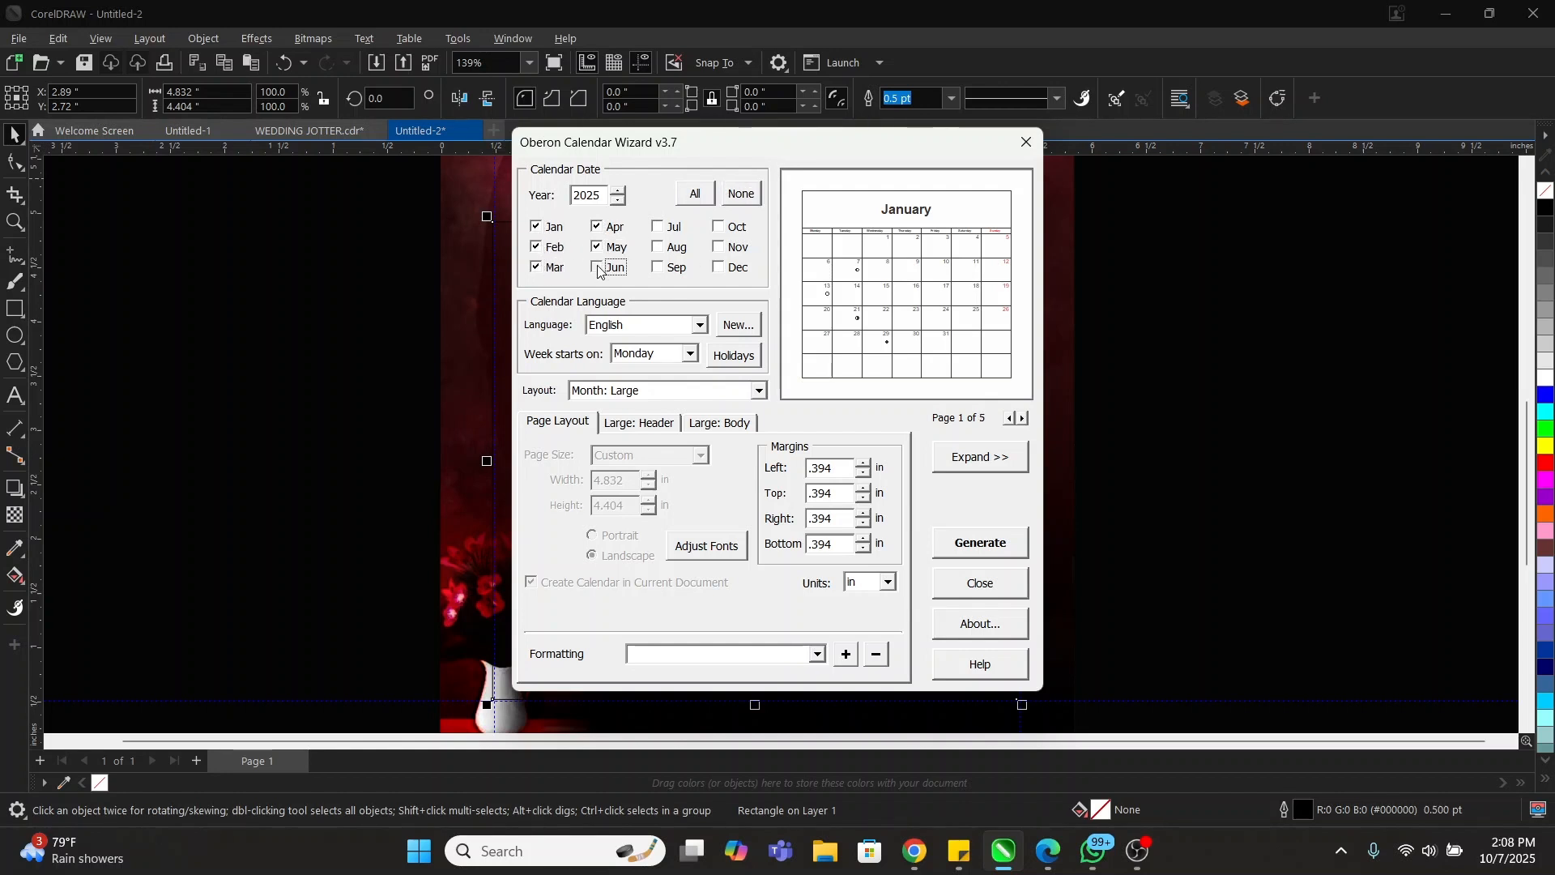
# - Include all twelve months in the calendar and set the week to start on Monday
pyautogui.click(698, 196)
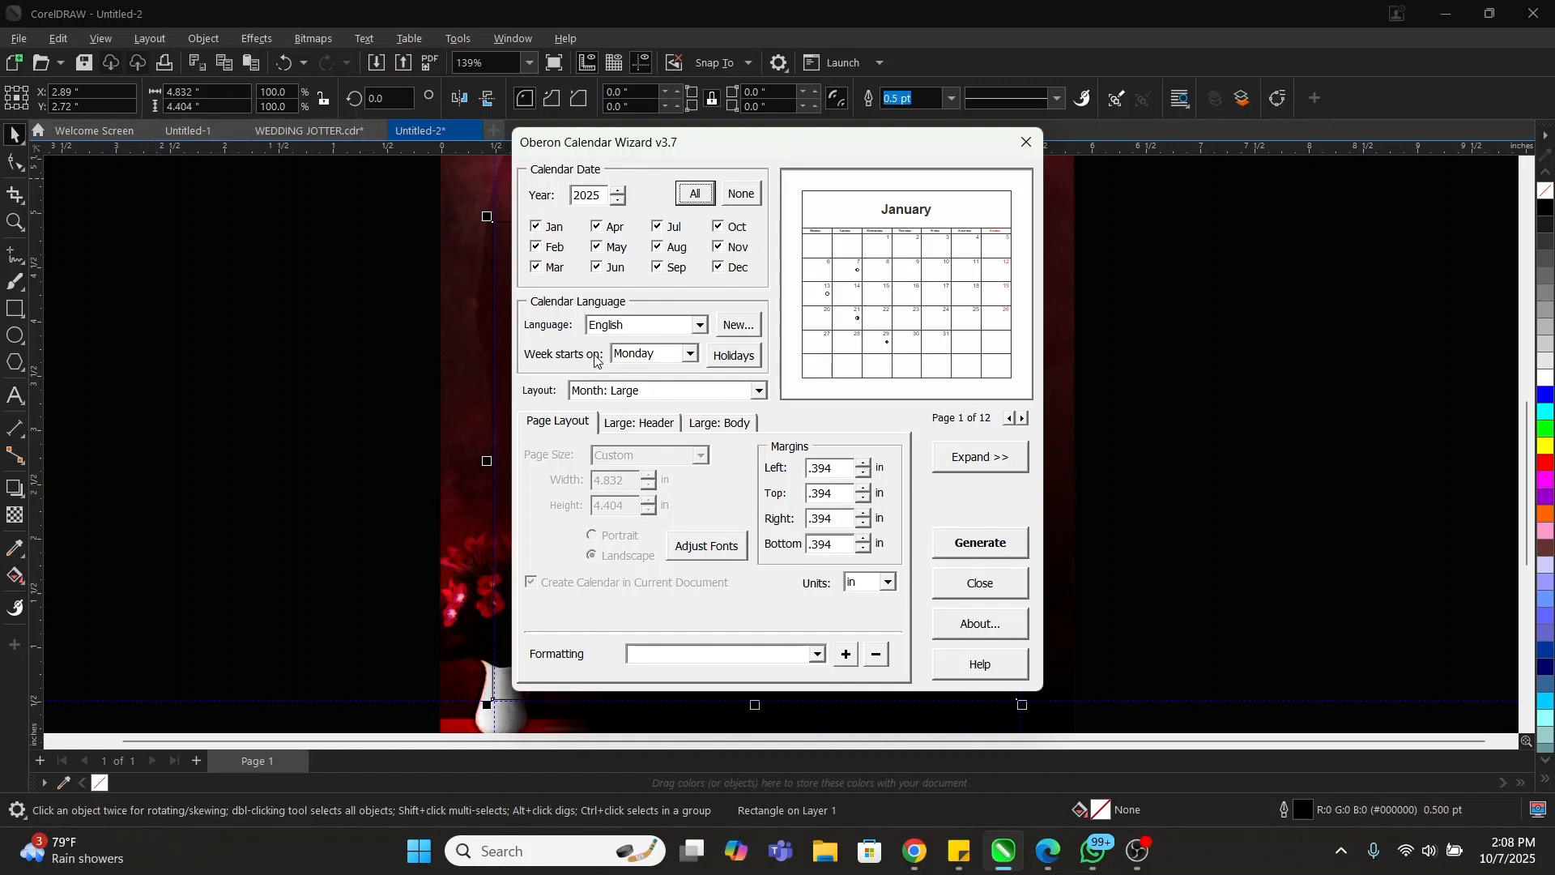
pyautogui.click(693, 355)
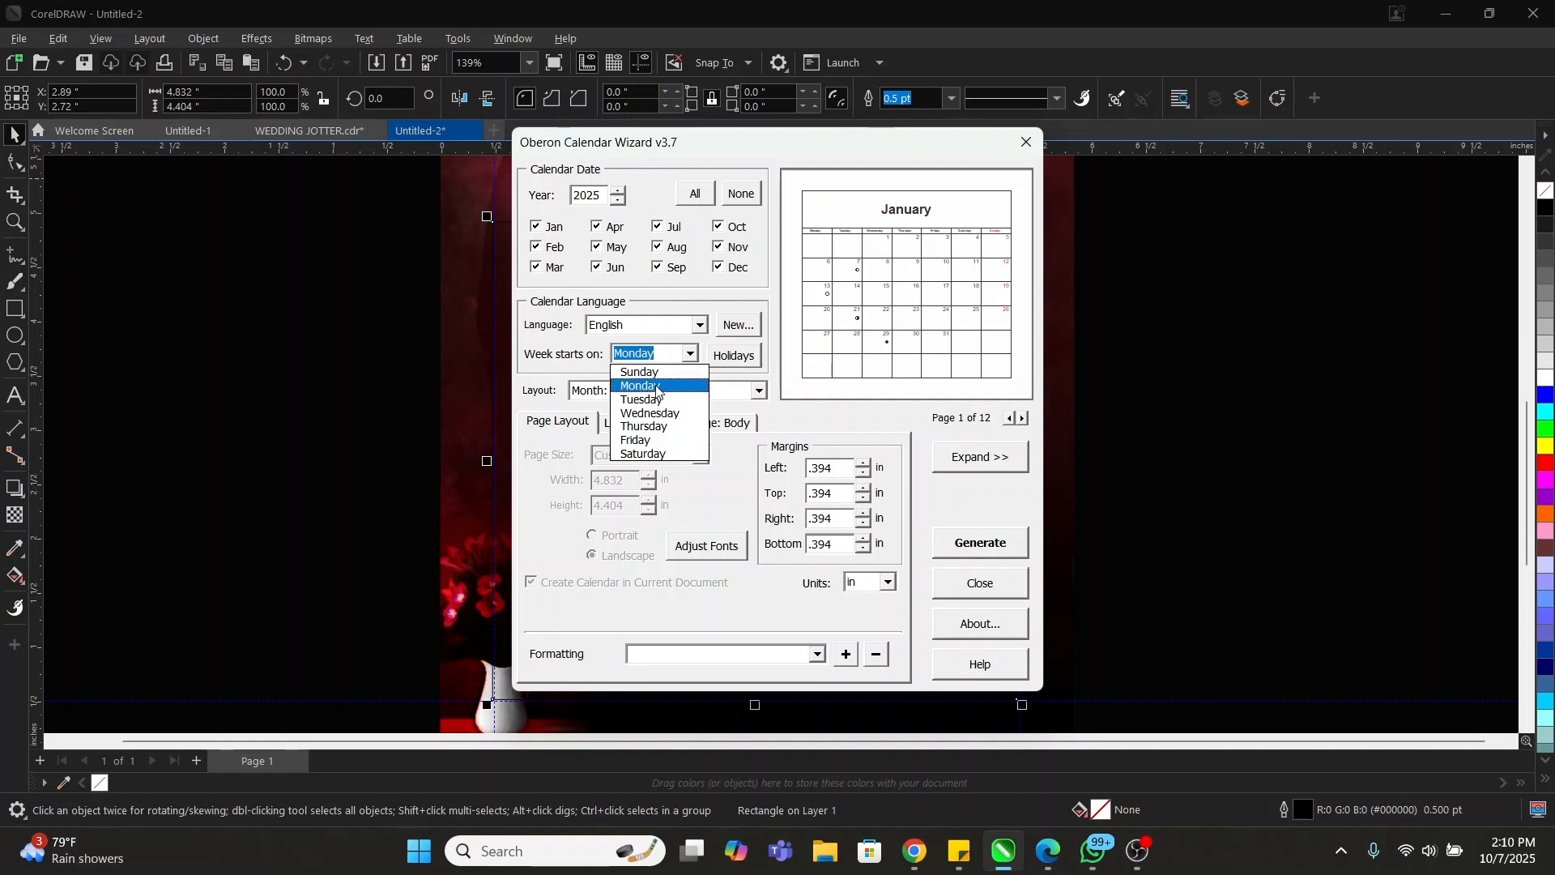
pyautogui.click(657, 387)
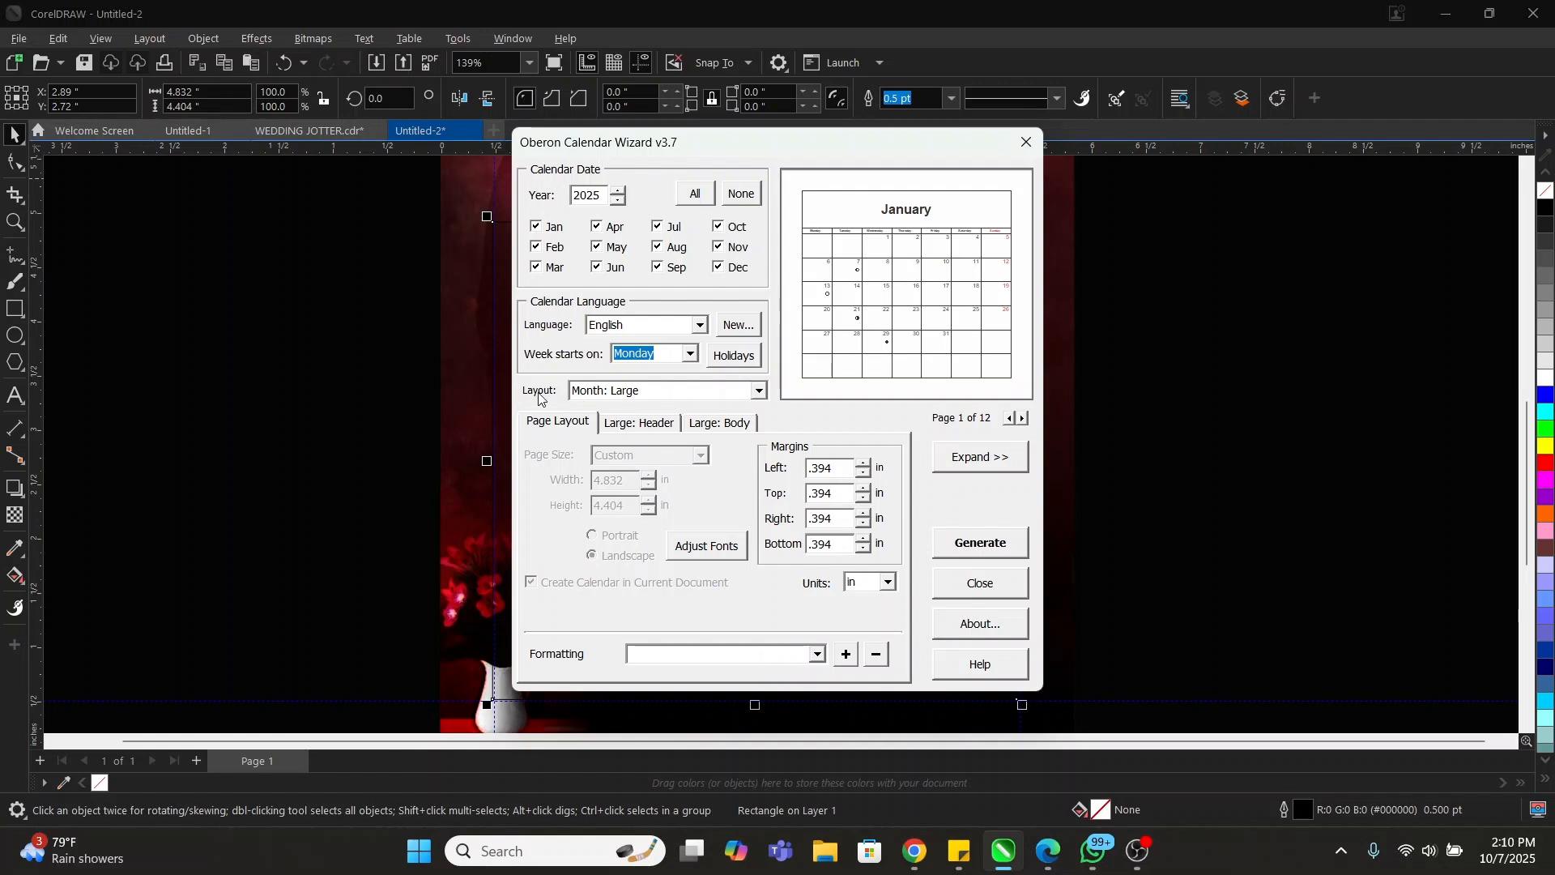
# - Try the calendar layouts Year: 12 Small [3x4], Month: Large and Month: Large + 2 Small
pyautogui.click(609, 393)
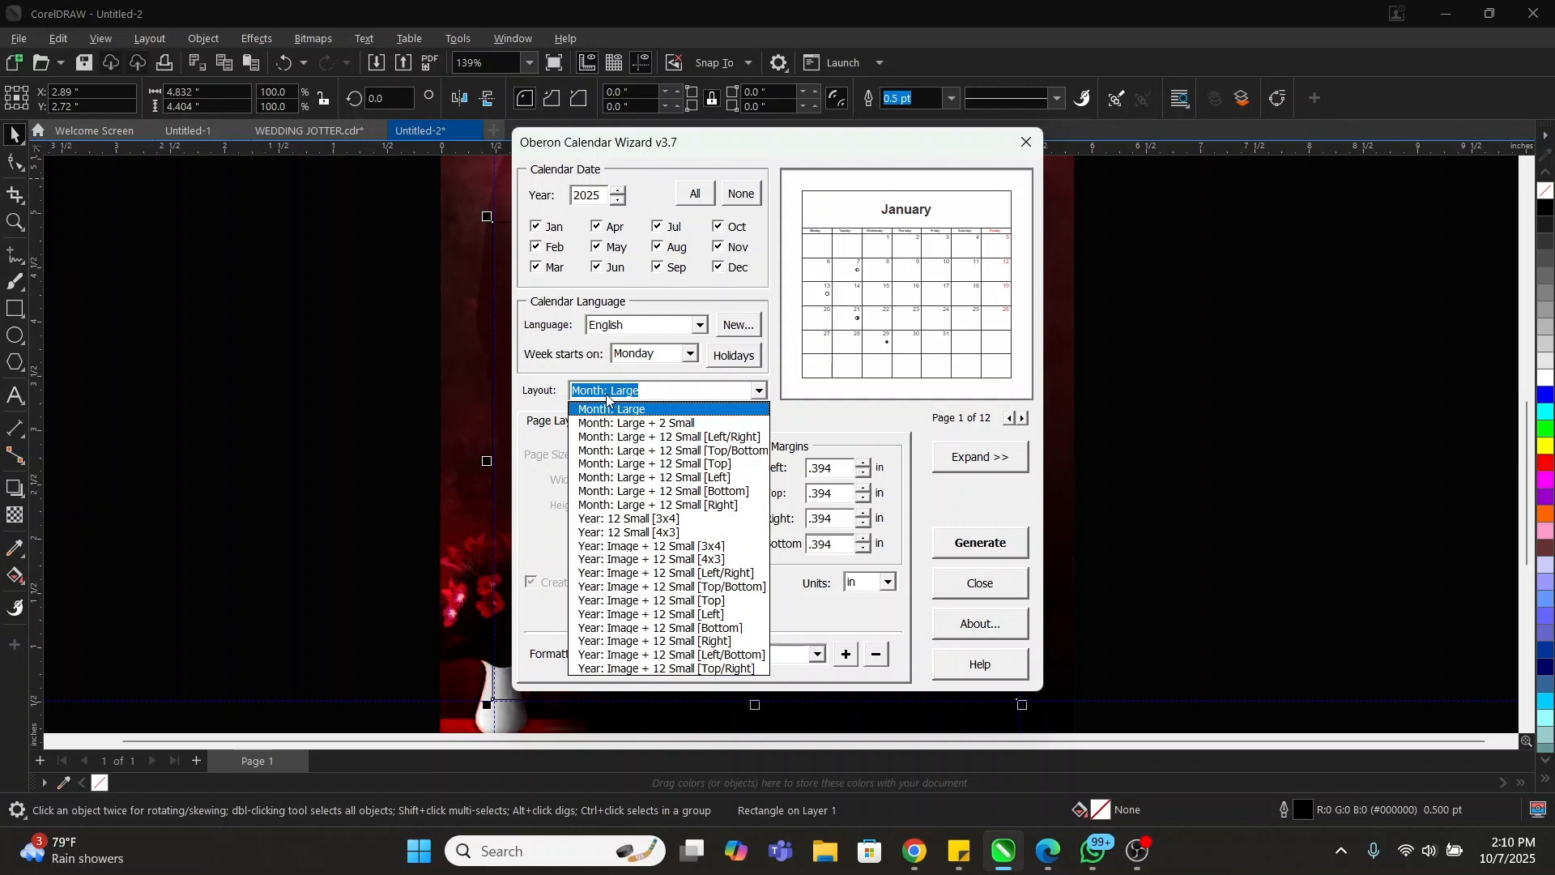
pyautogui.click(677, 519)
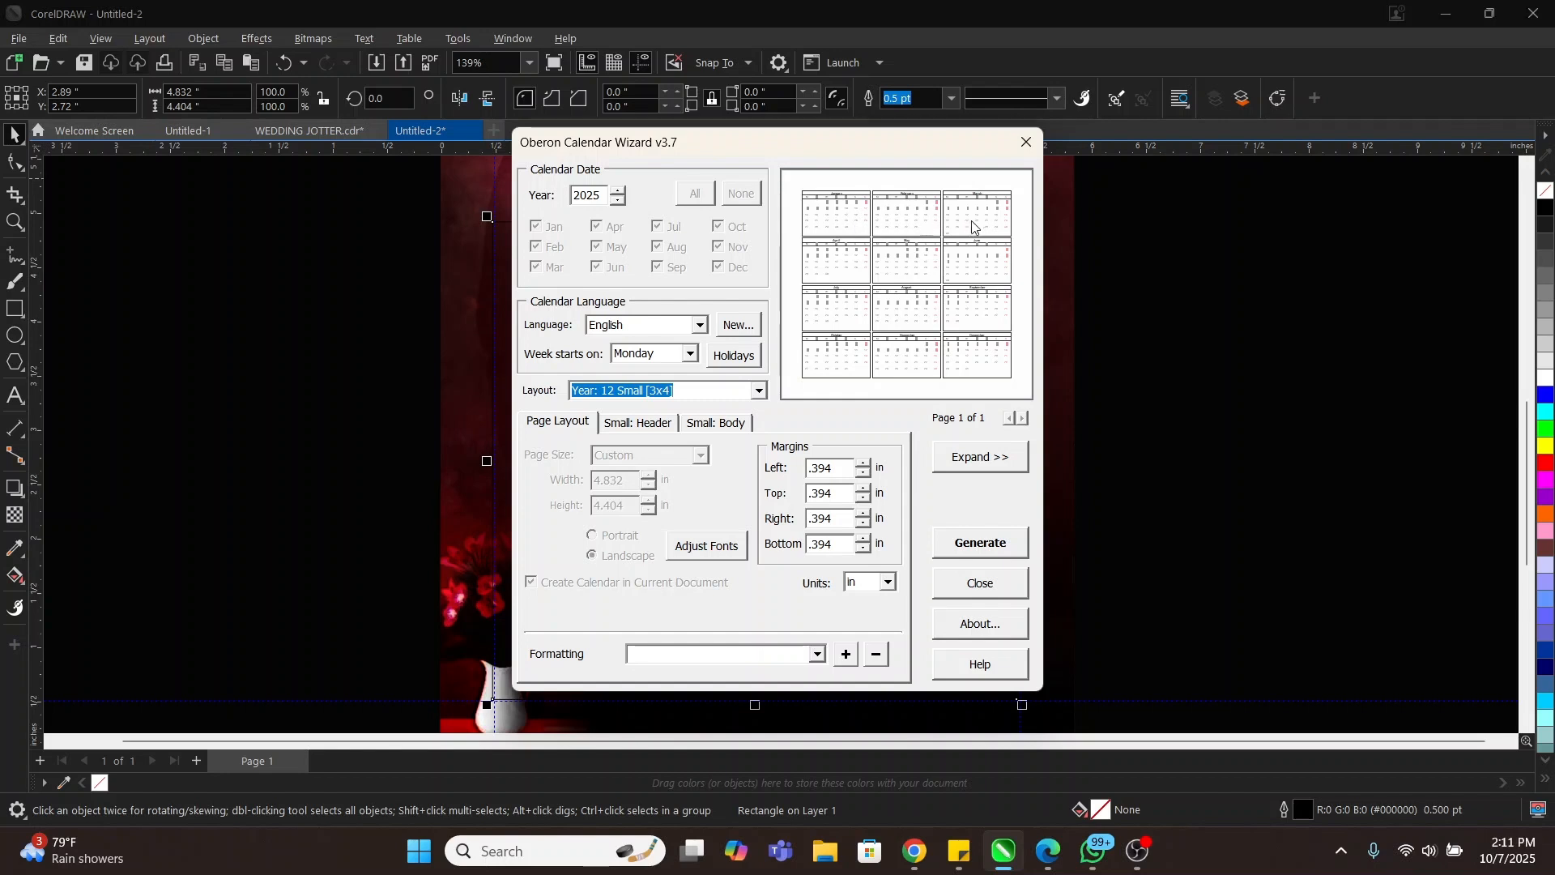
pyautogui.click(755, 392)
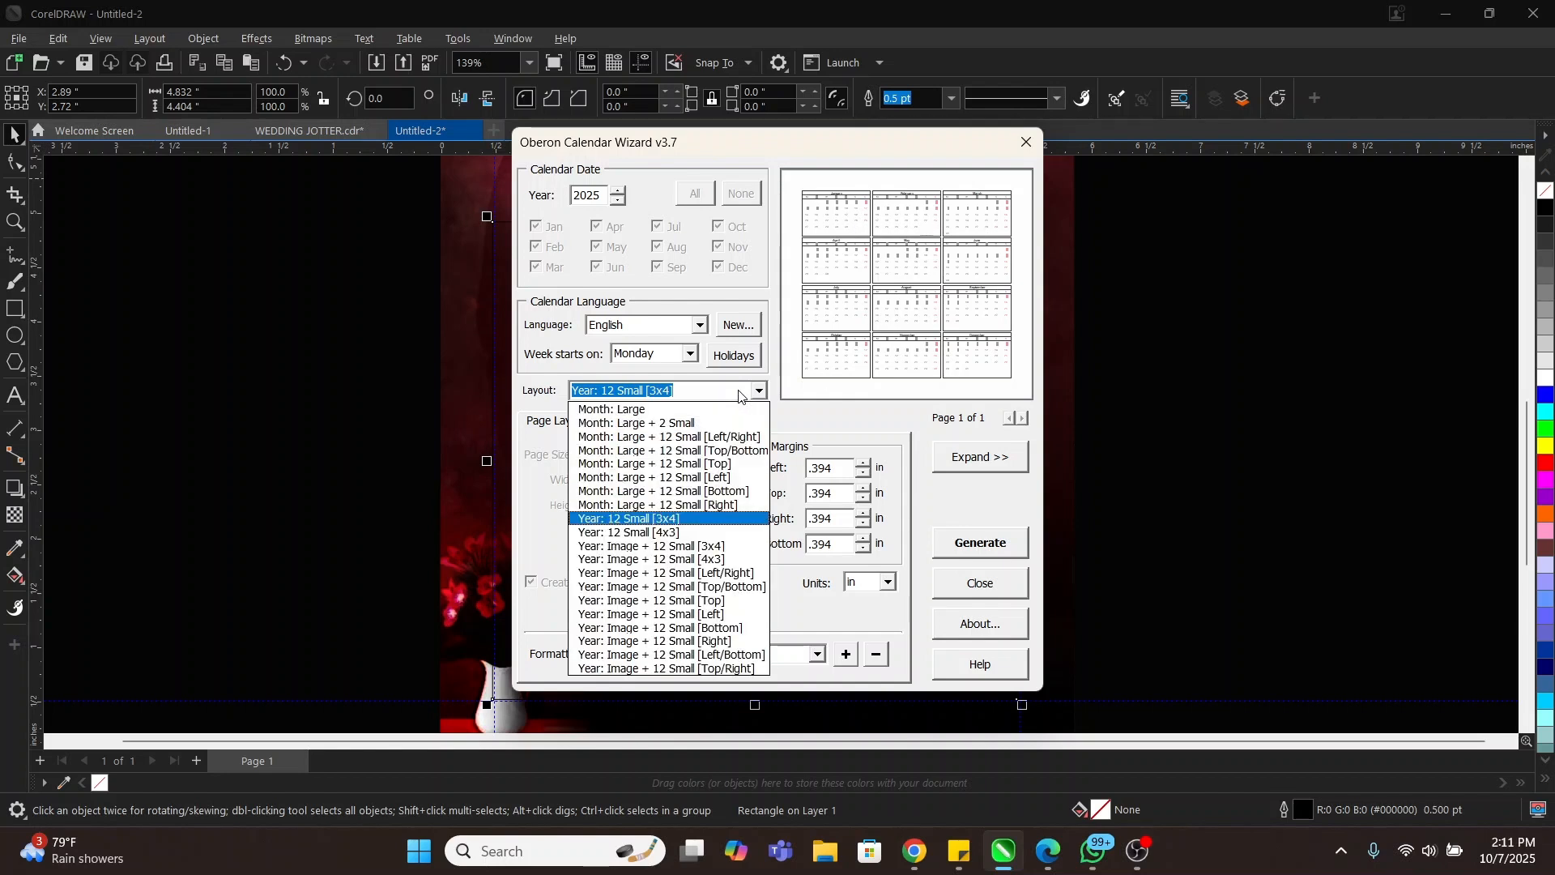
pyautogui.click(632, 409)
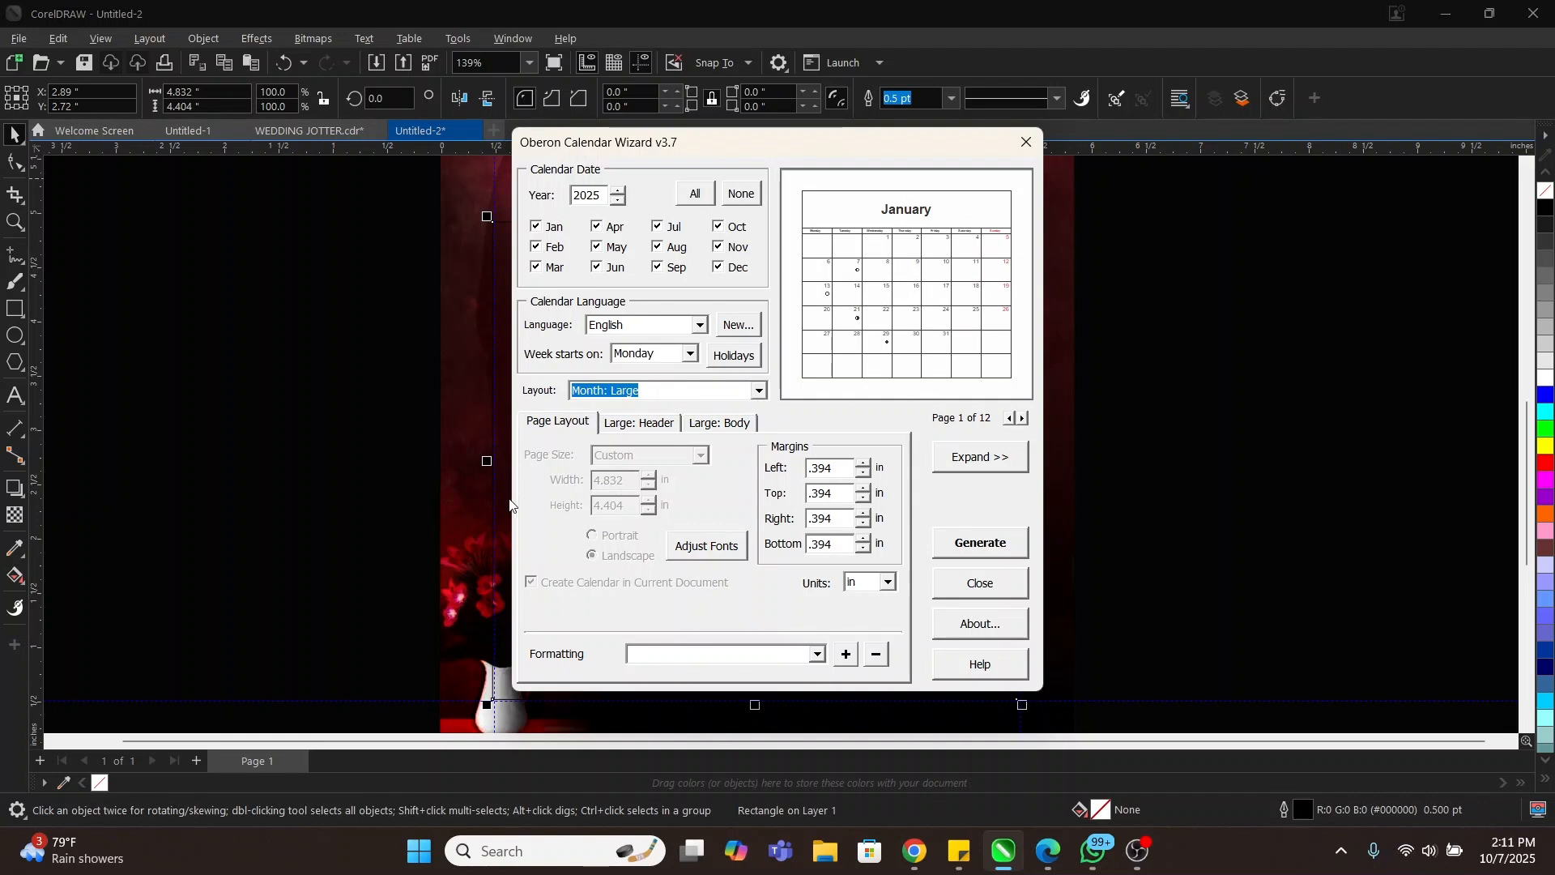
pyautogui.click(715, 392)
pyautogui.click(678, 431)
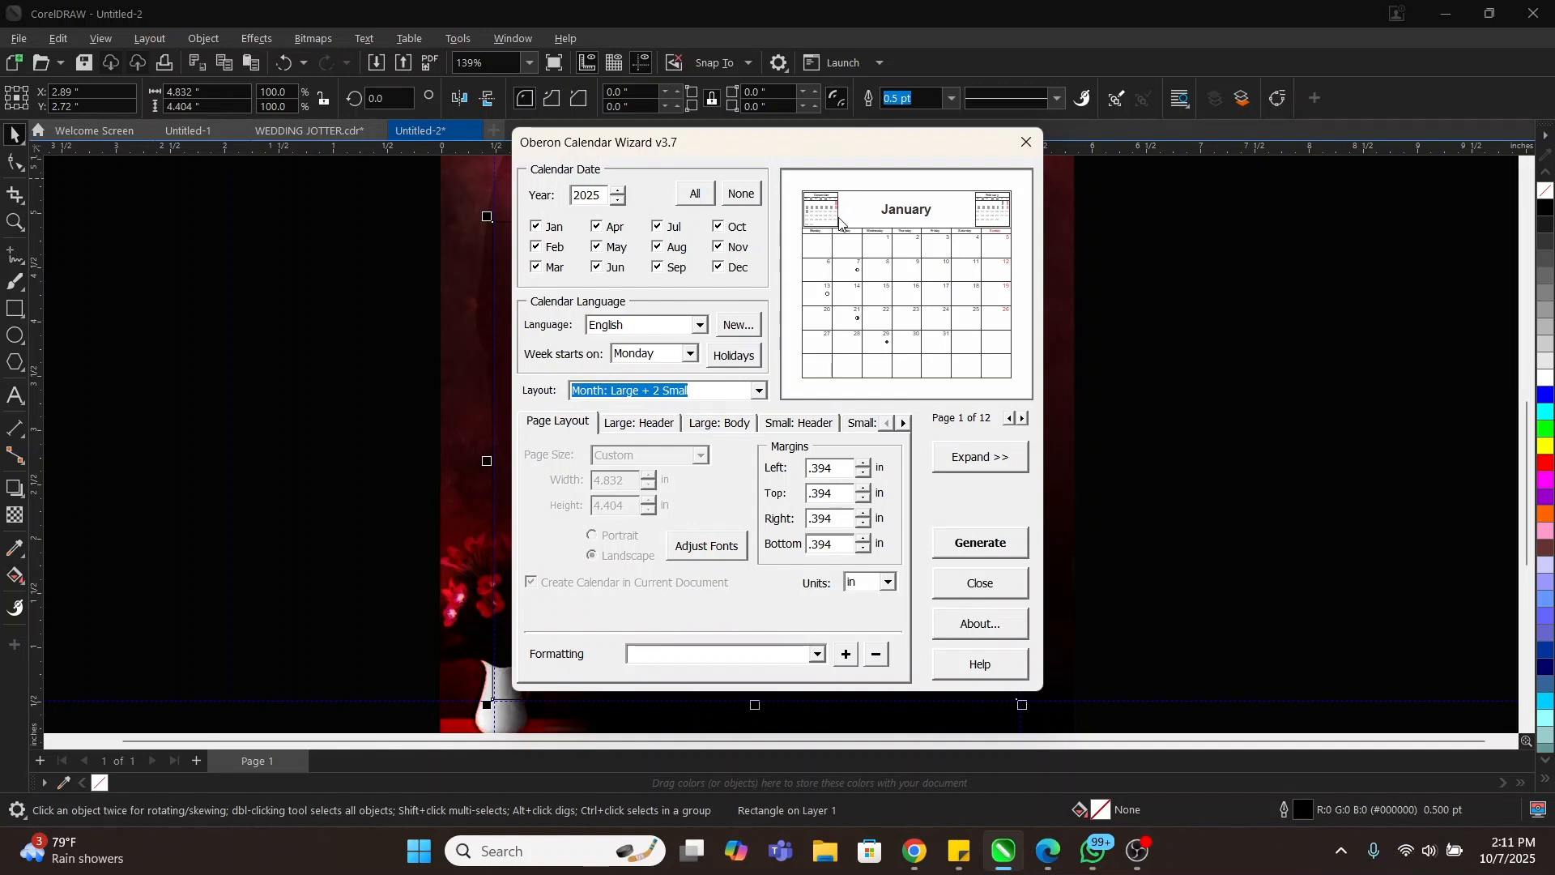
# - Try the calendar layouts Year: Image + 12 Small [4x3], Year: 12 Small [4x3] and Year: Image + 12 Small [Left]
pyautogui.click(756, 388)
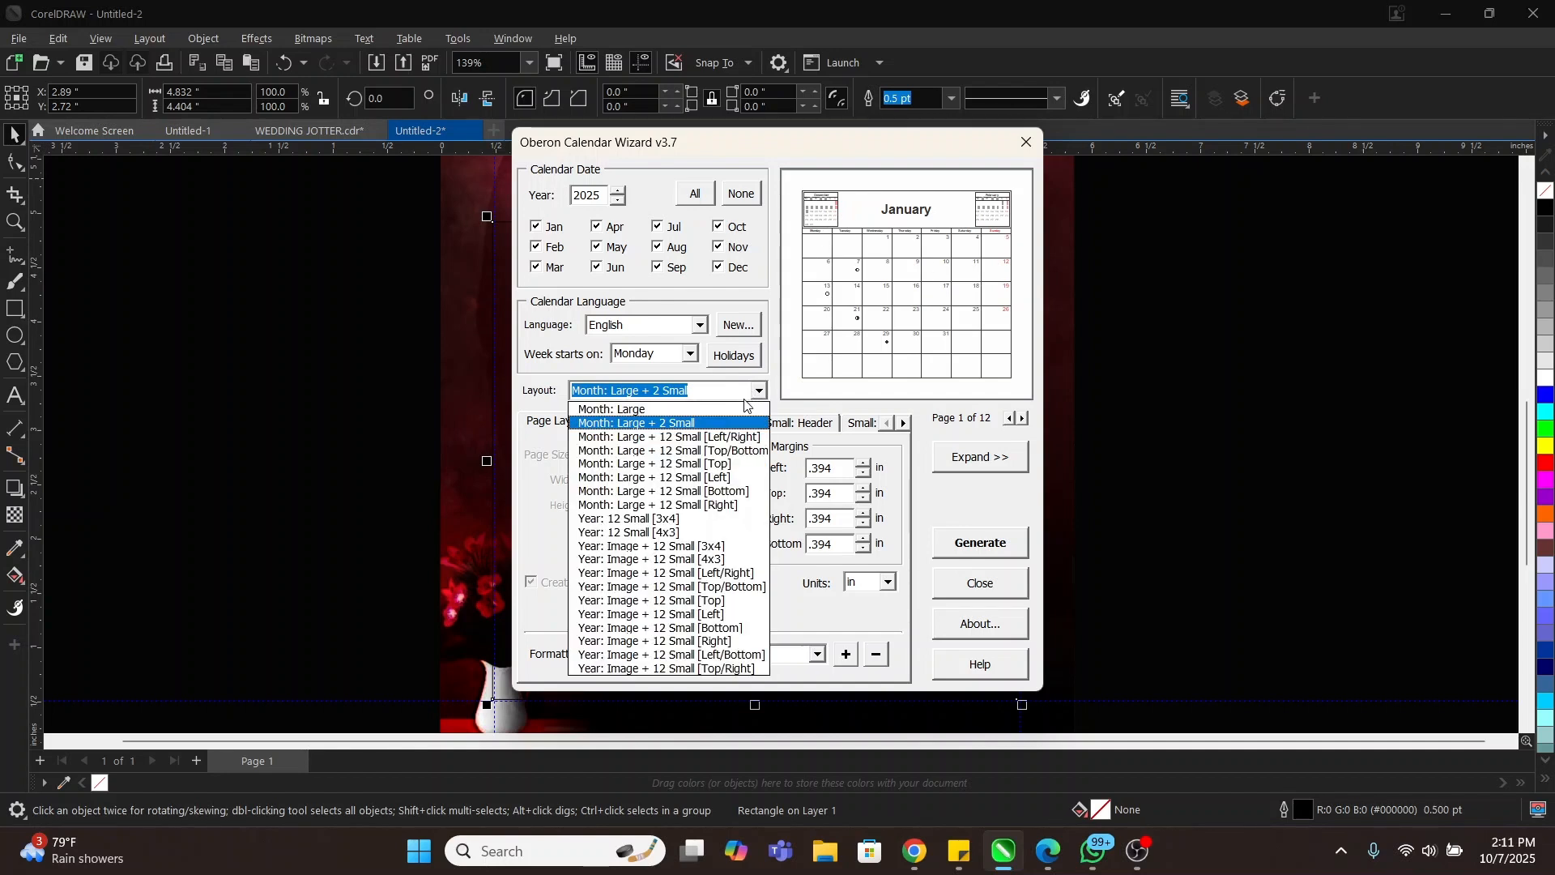
pyautogui.click(667, 561)
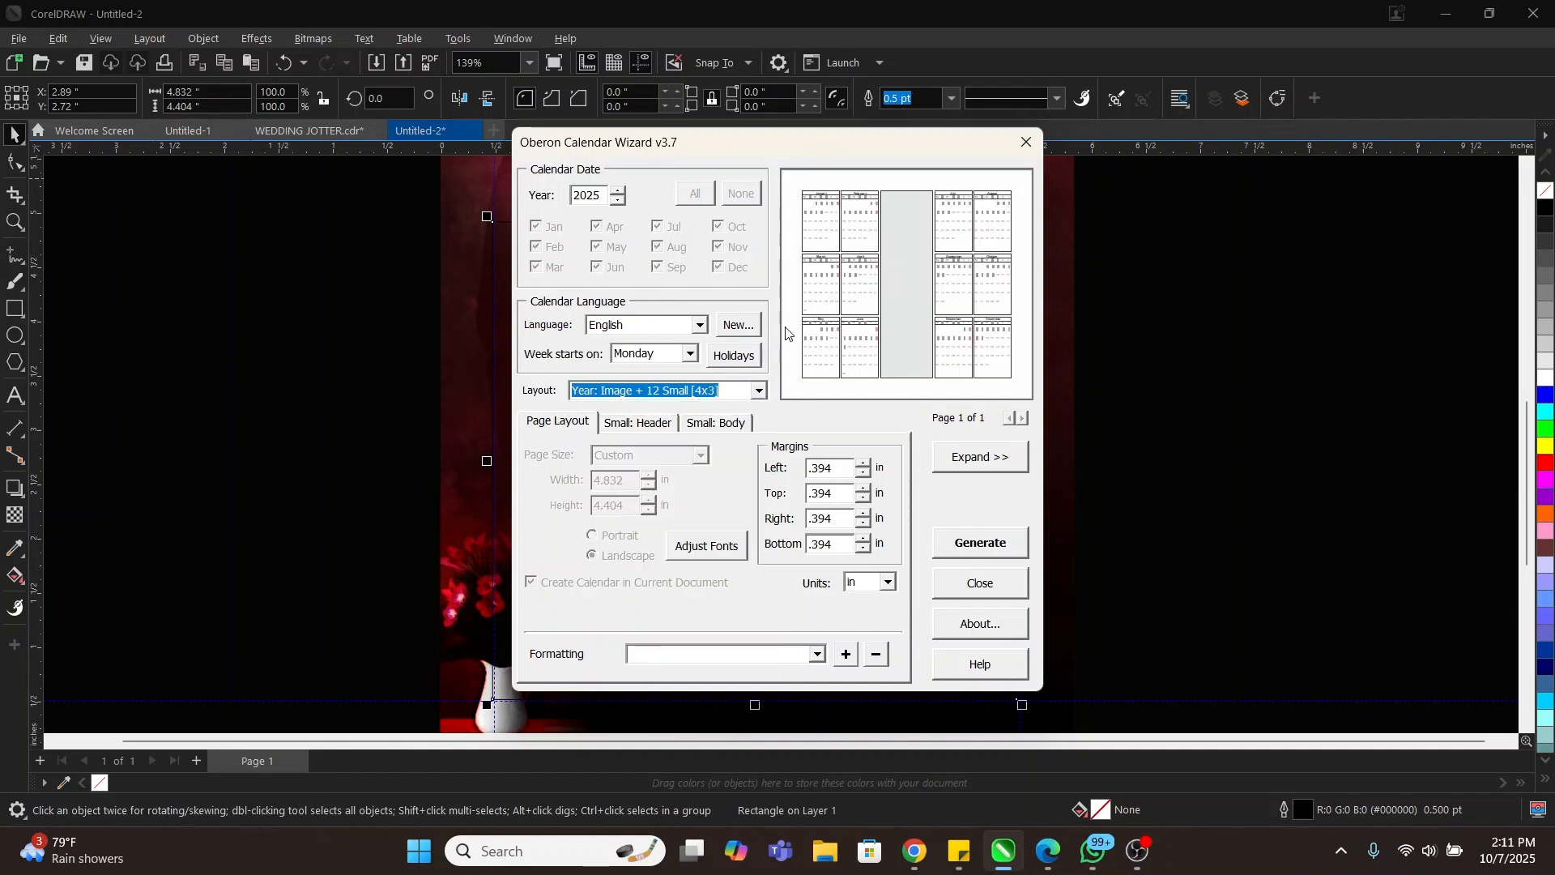
pyautogui.click(759, 390)
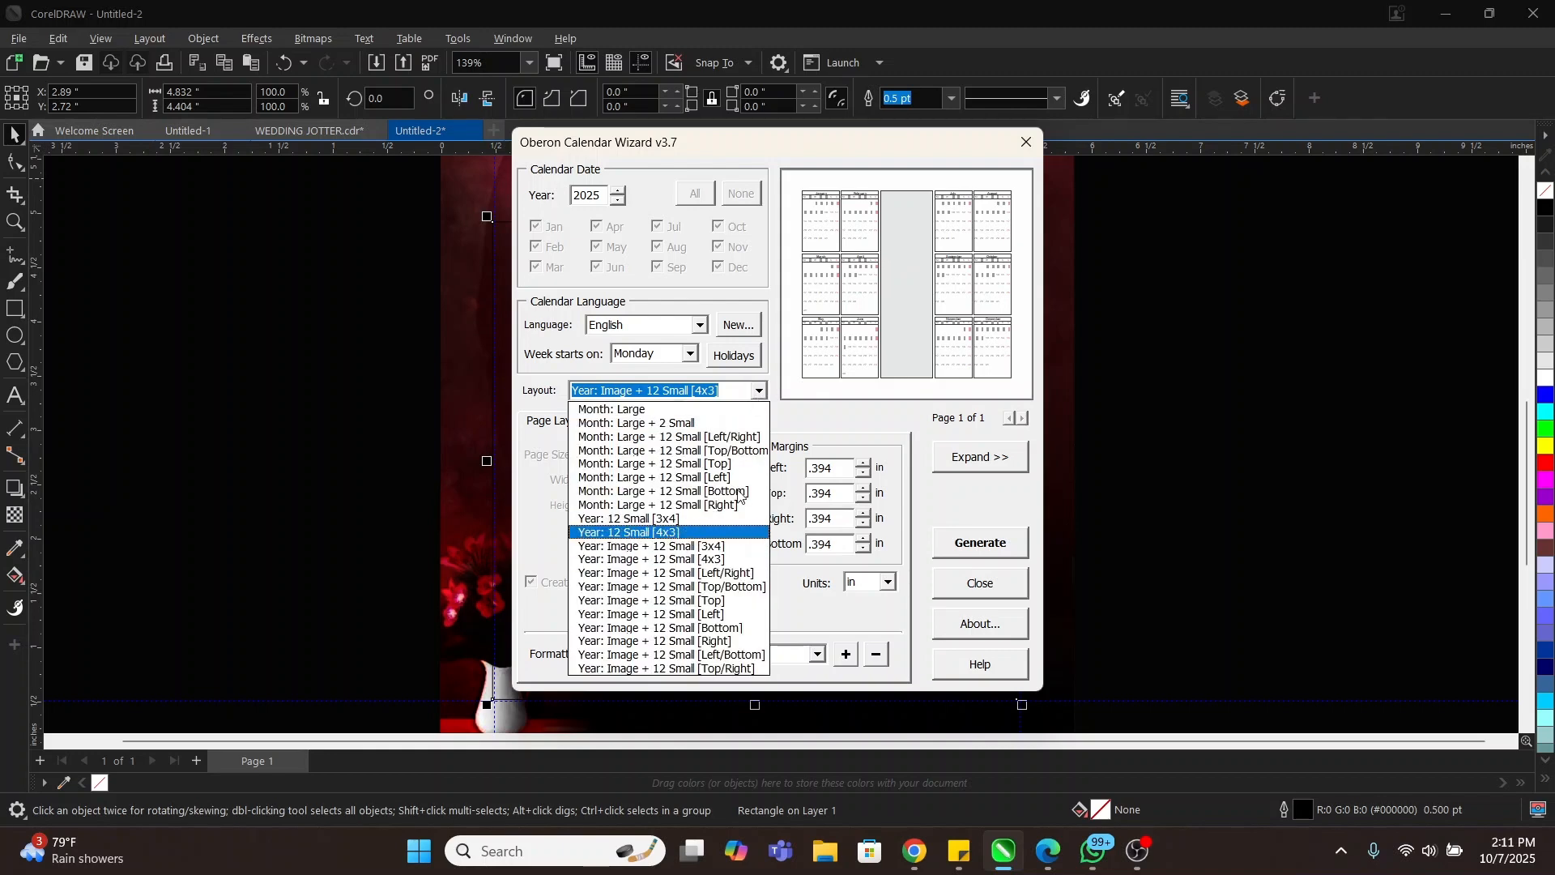
pyautogui.click(713, 532)
pyautogui.click(757, 390)
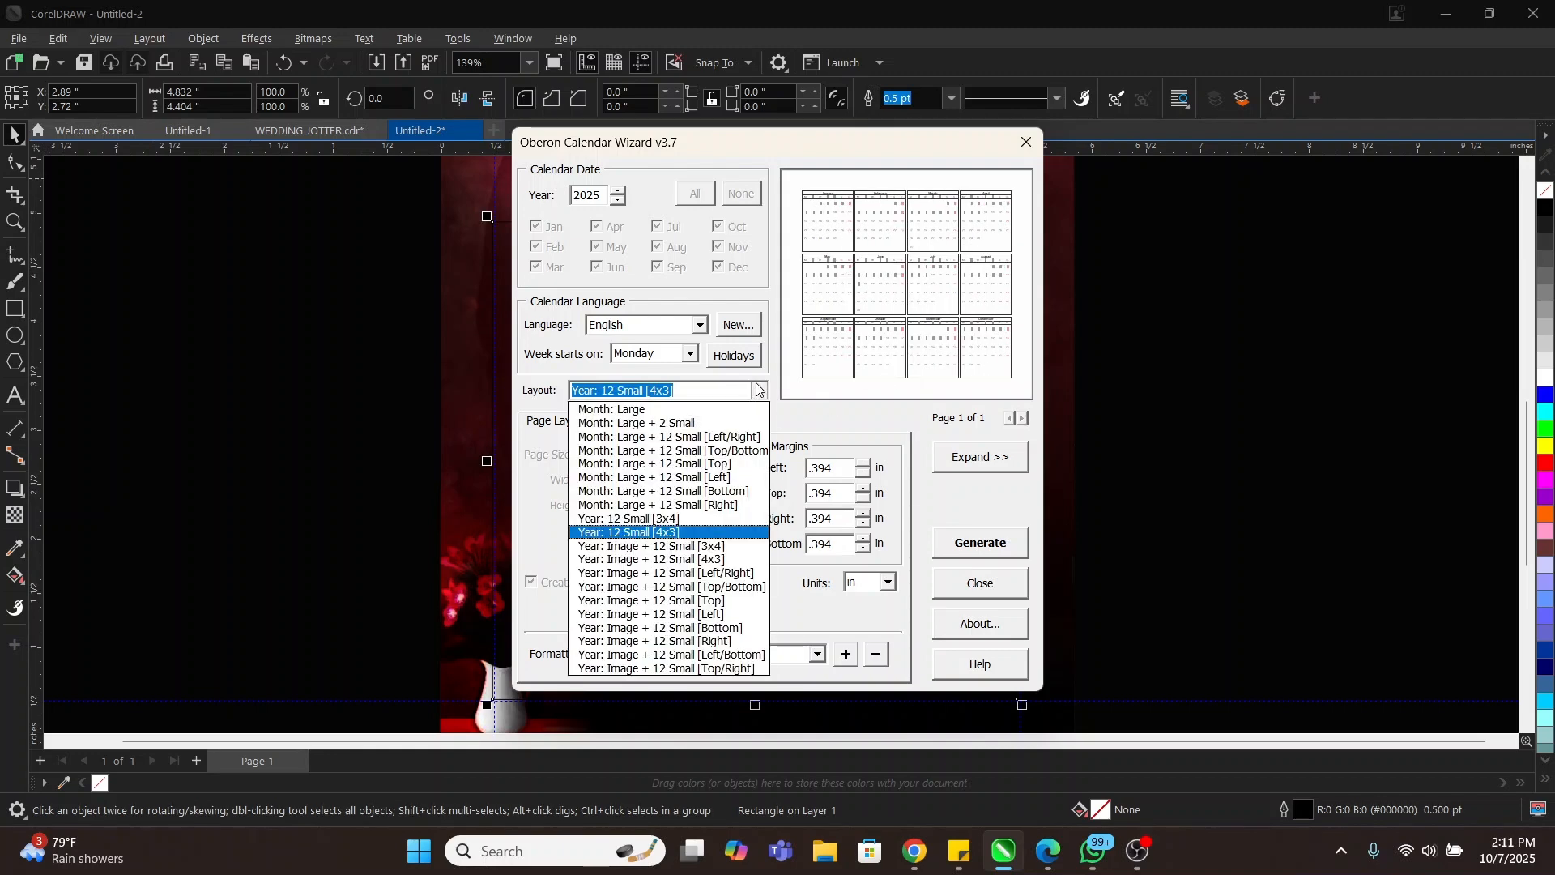
pyautogui.click(656, 614)
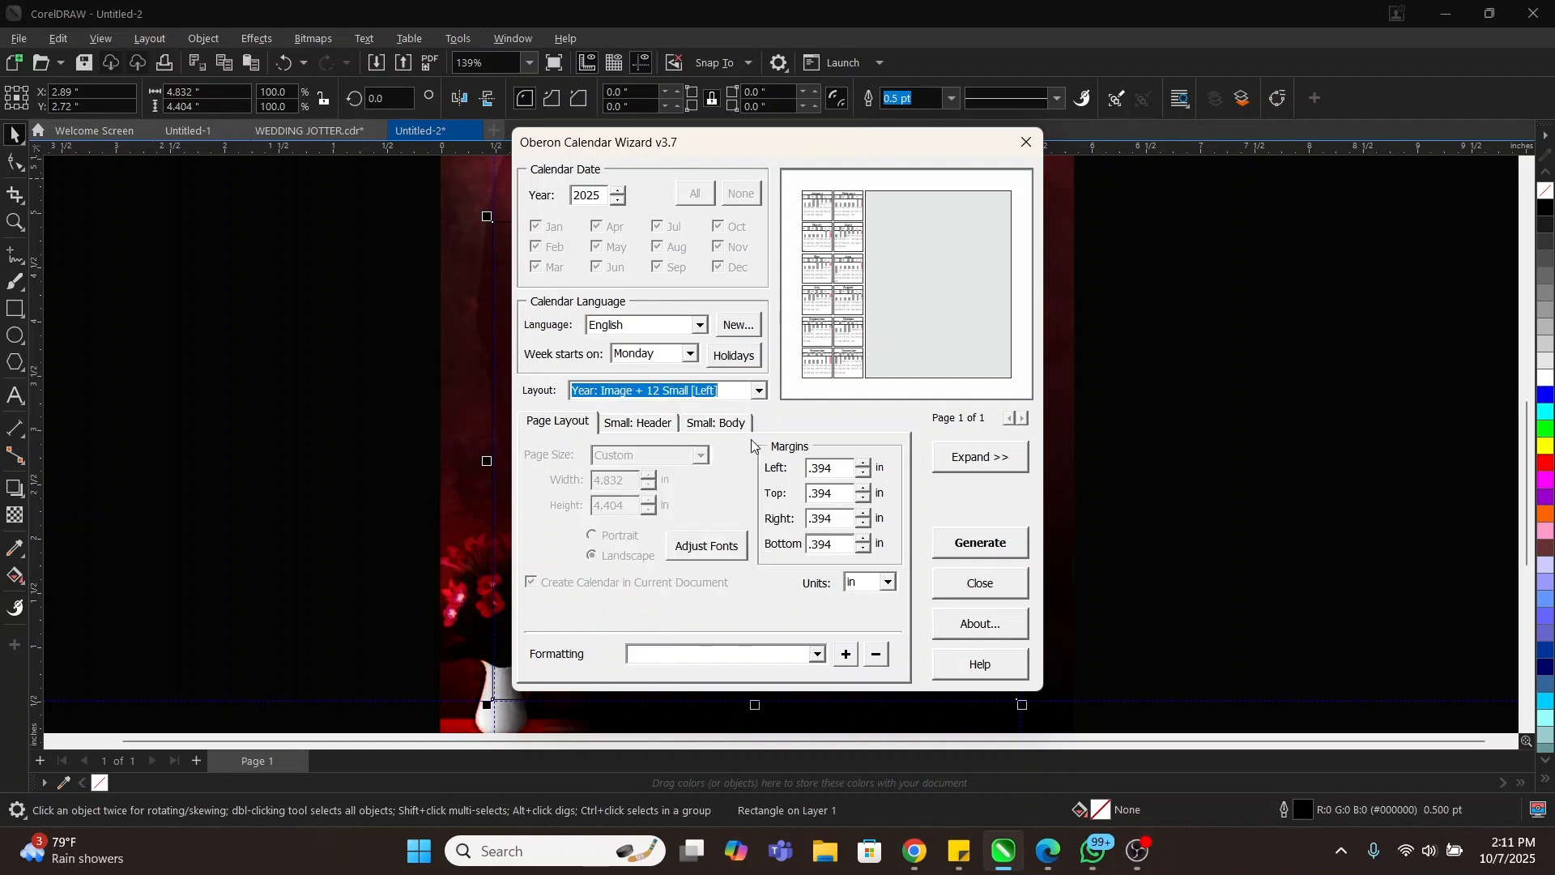
# - Set the calendar layout to Year: 12 Small [3x4] and show its page layout settings
pyautogui.click(759, 391)
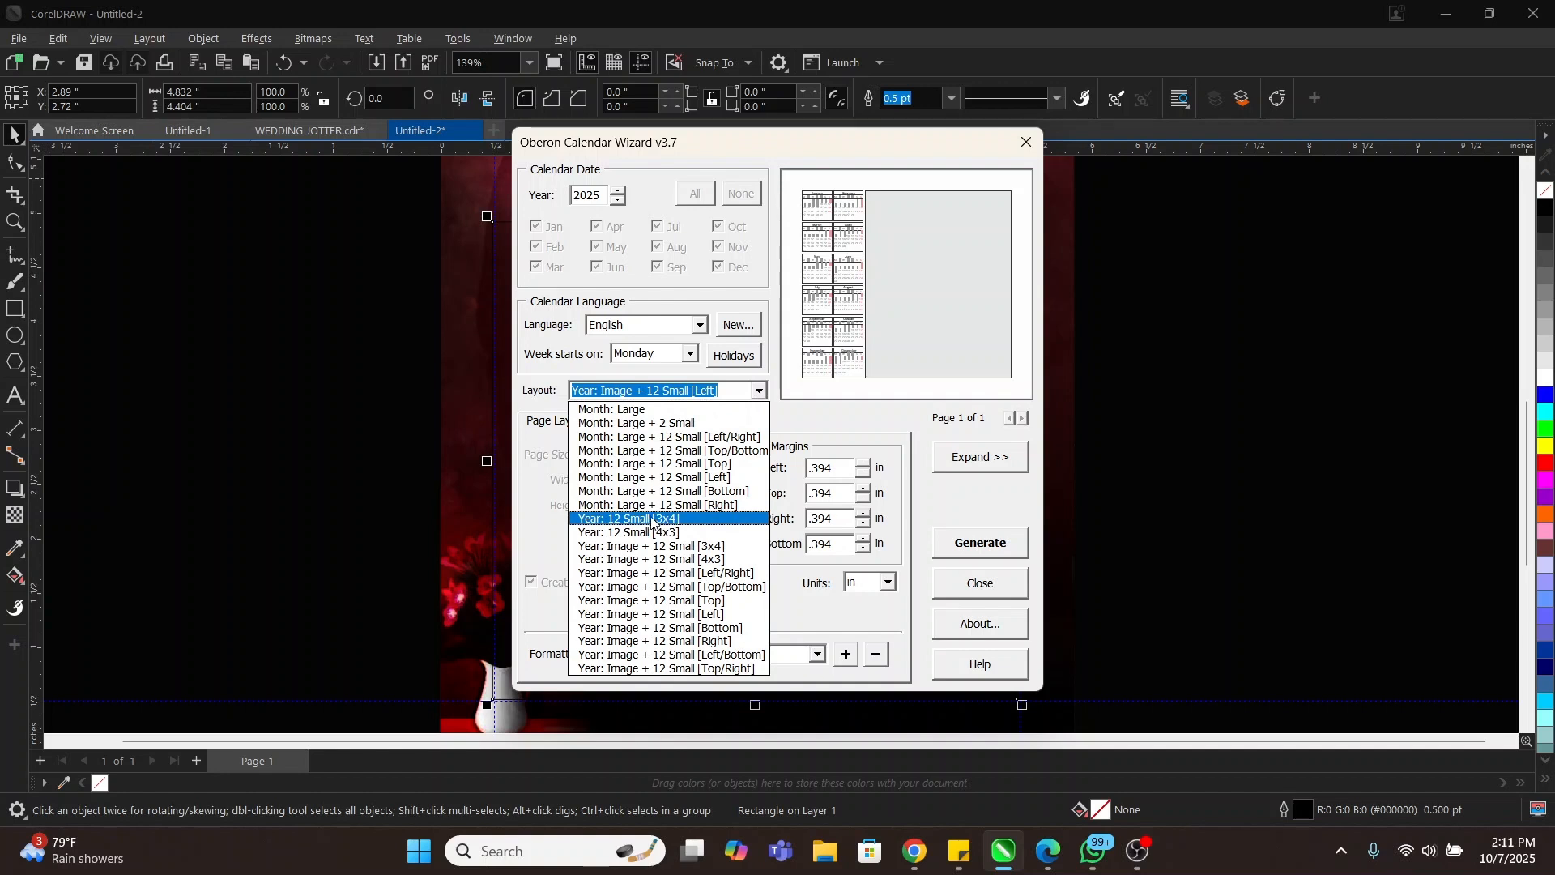
pyautogui.click(689, 523)
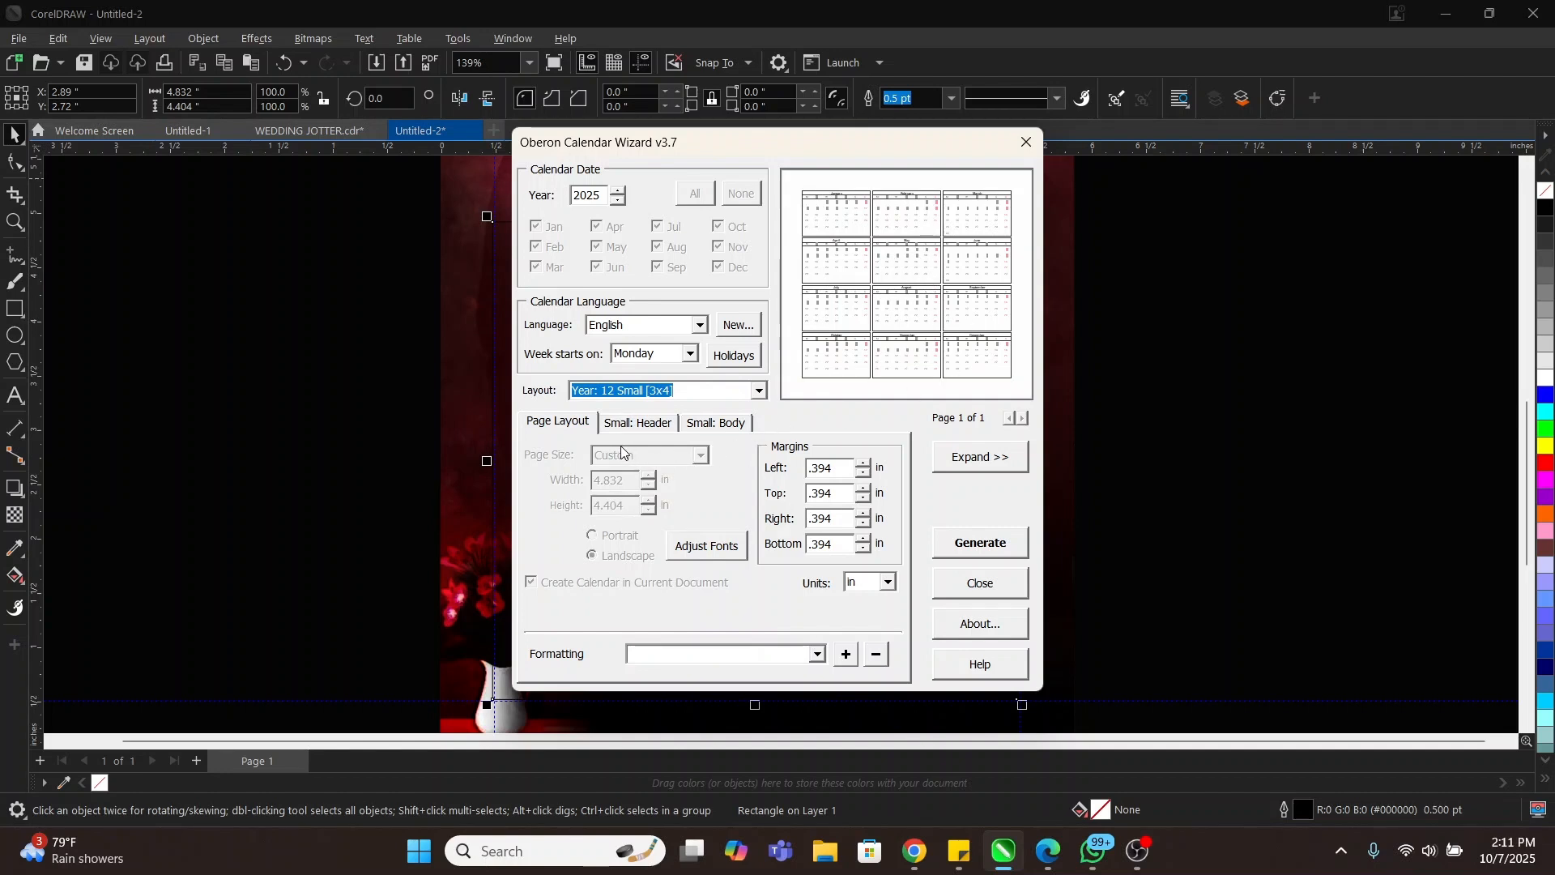
pyautogui.click(563, 424)
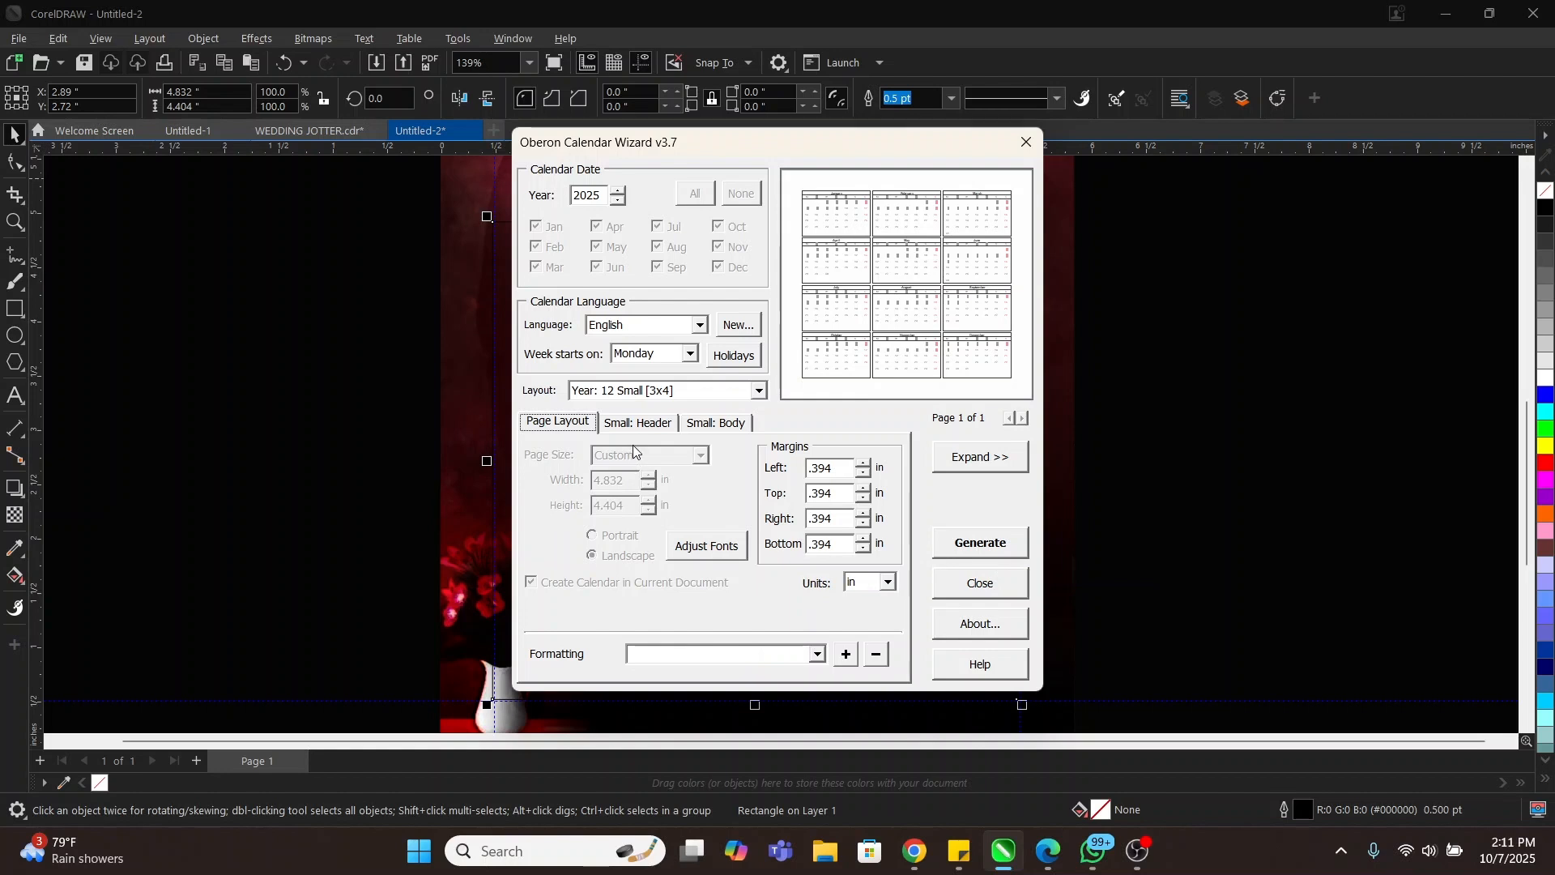
# - Set the small-month title font to Mazzard H, Semi Condensed Extra Bold, with the font color Red
pyautogui.click(640, 425)
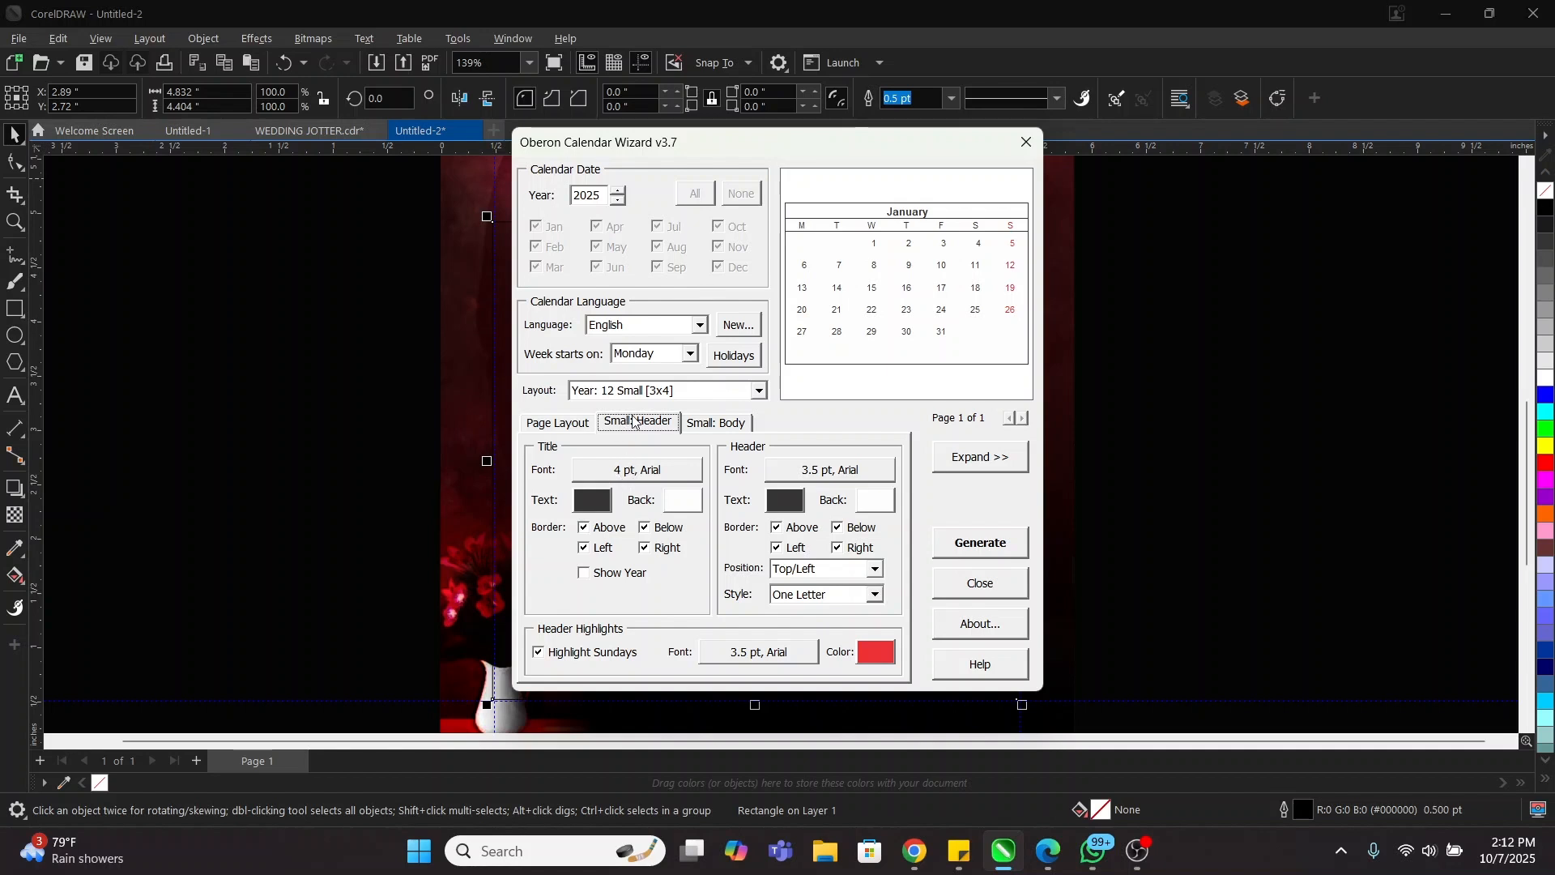
pyautogui.click(644, 470)
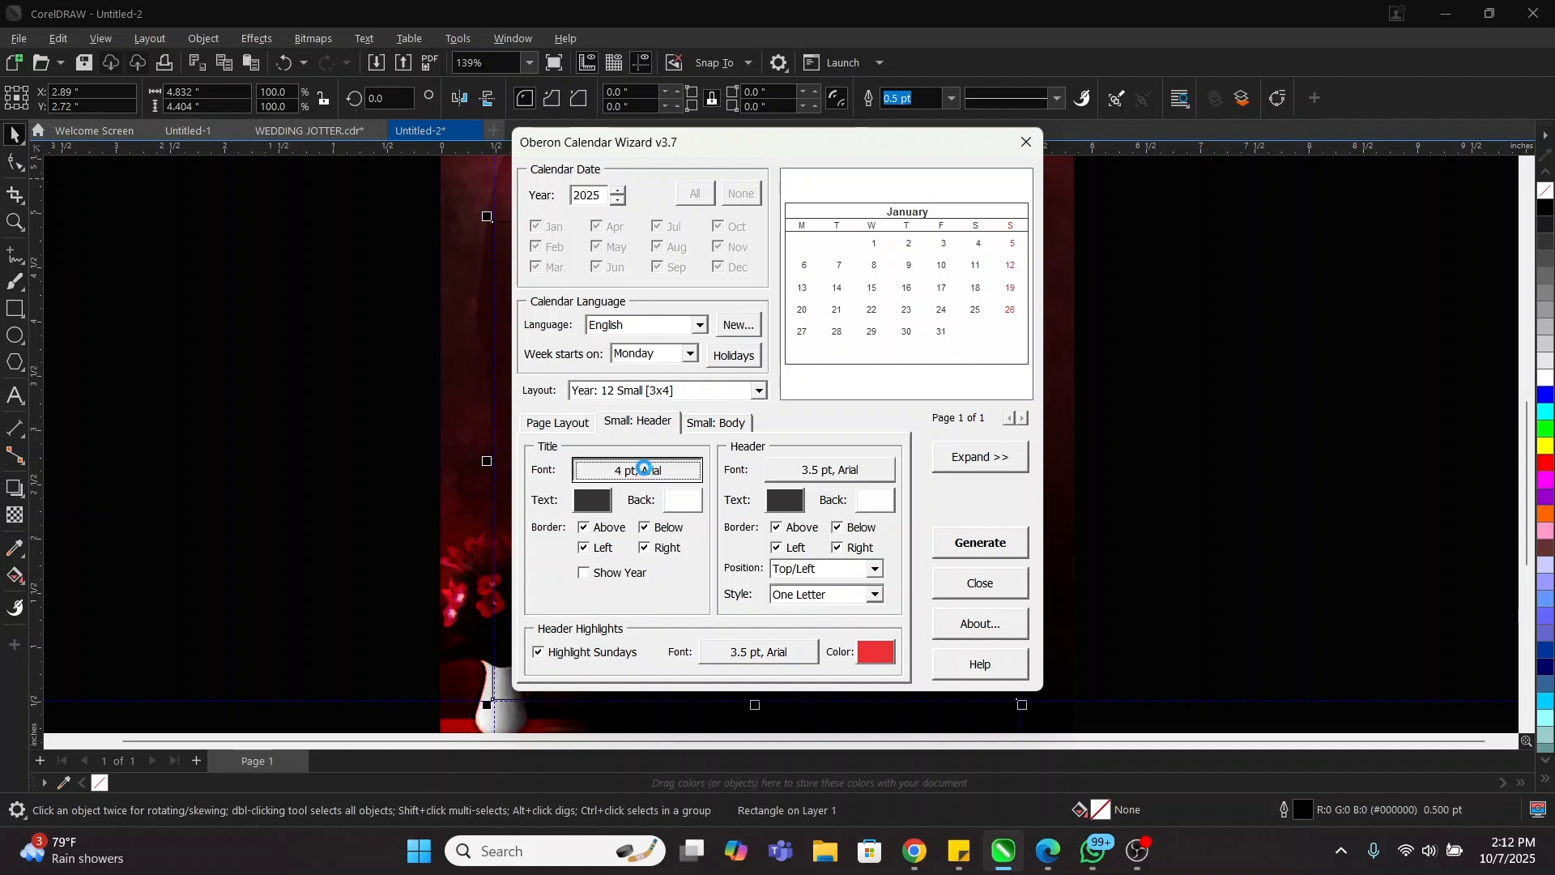
pyautogui.click(642, 226)
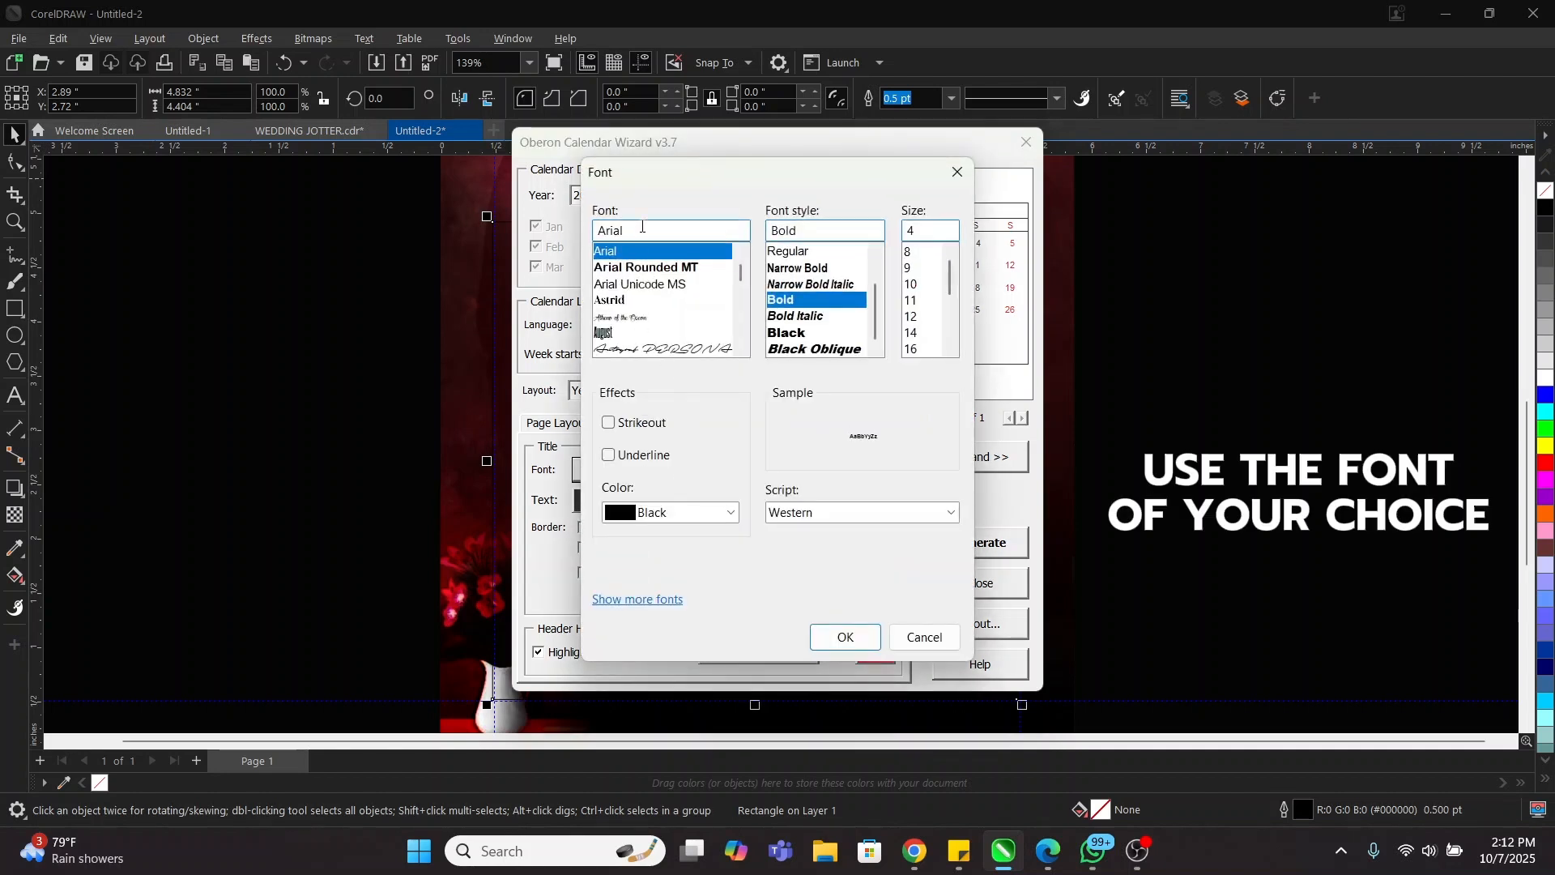
pyautogui.hotkey('ctrl', 'a')
pyautogui.write('maz')
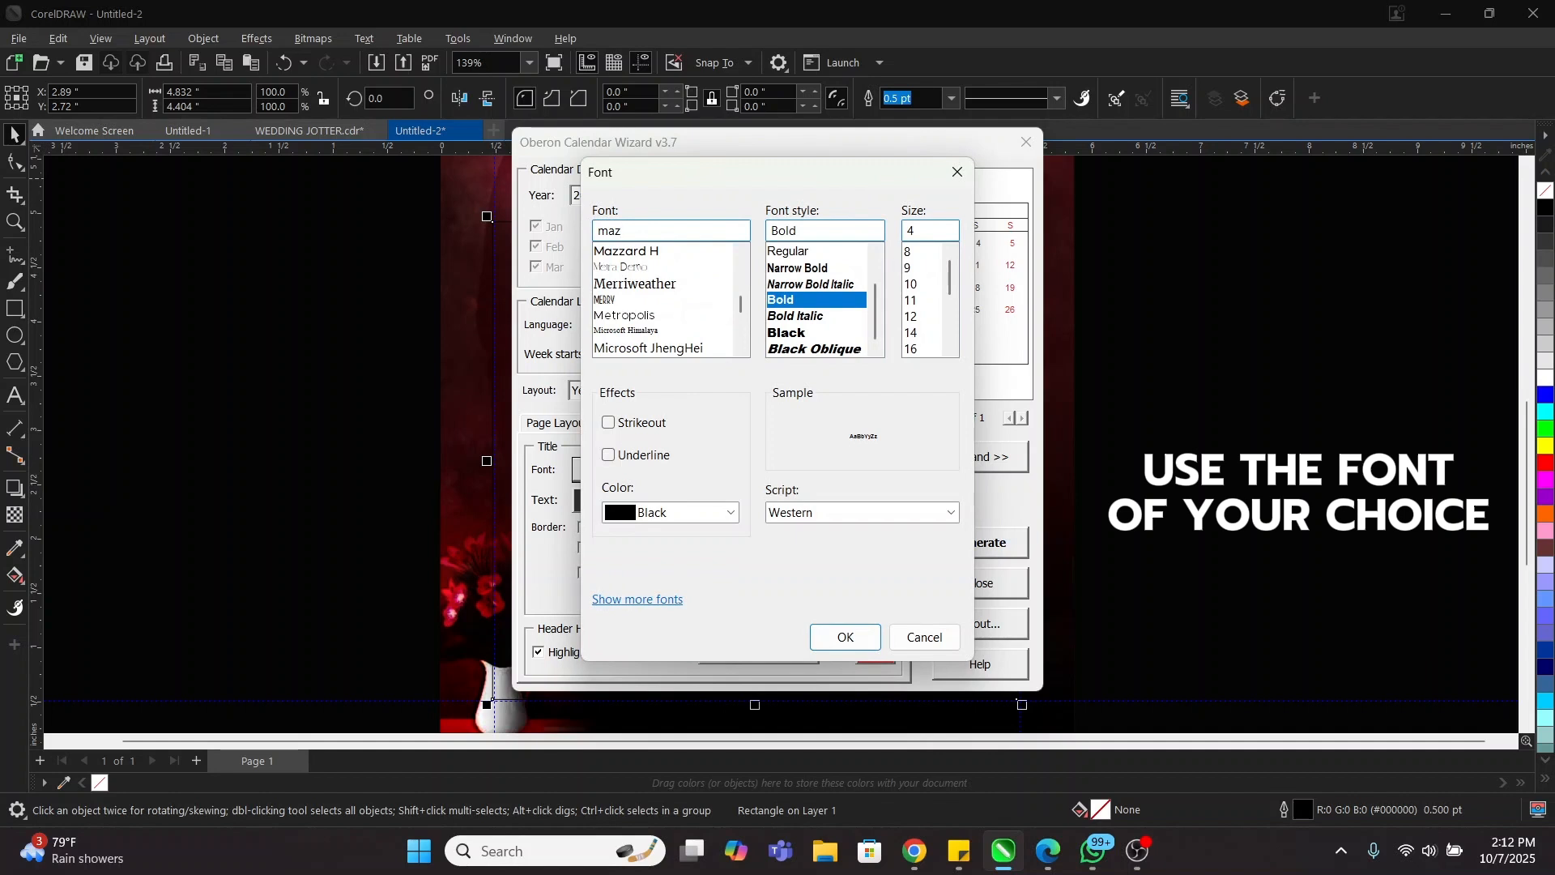
pyautogui.click(657, 251)
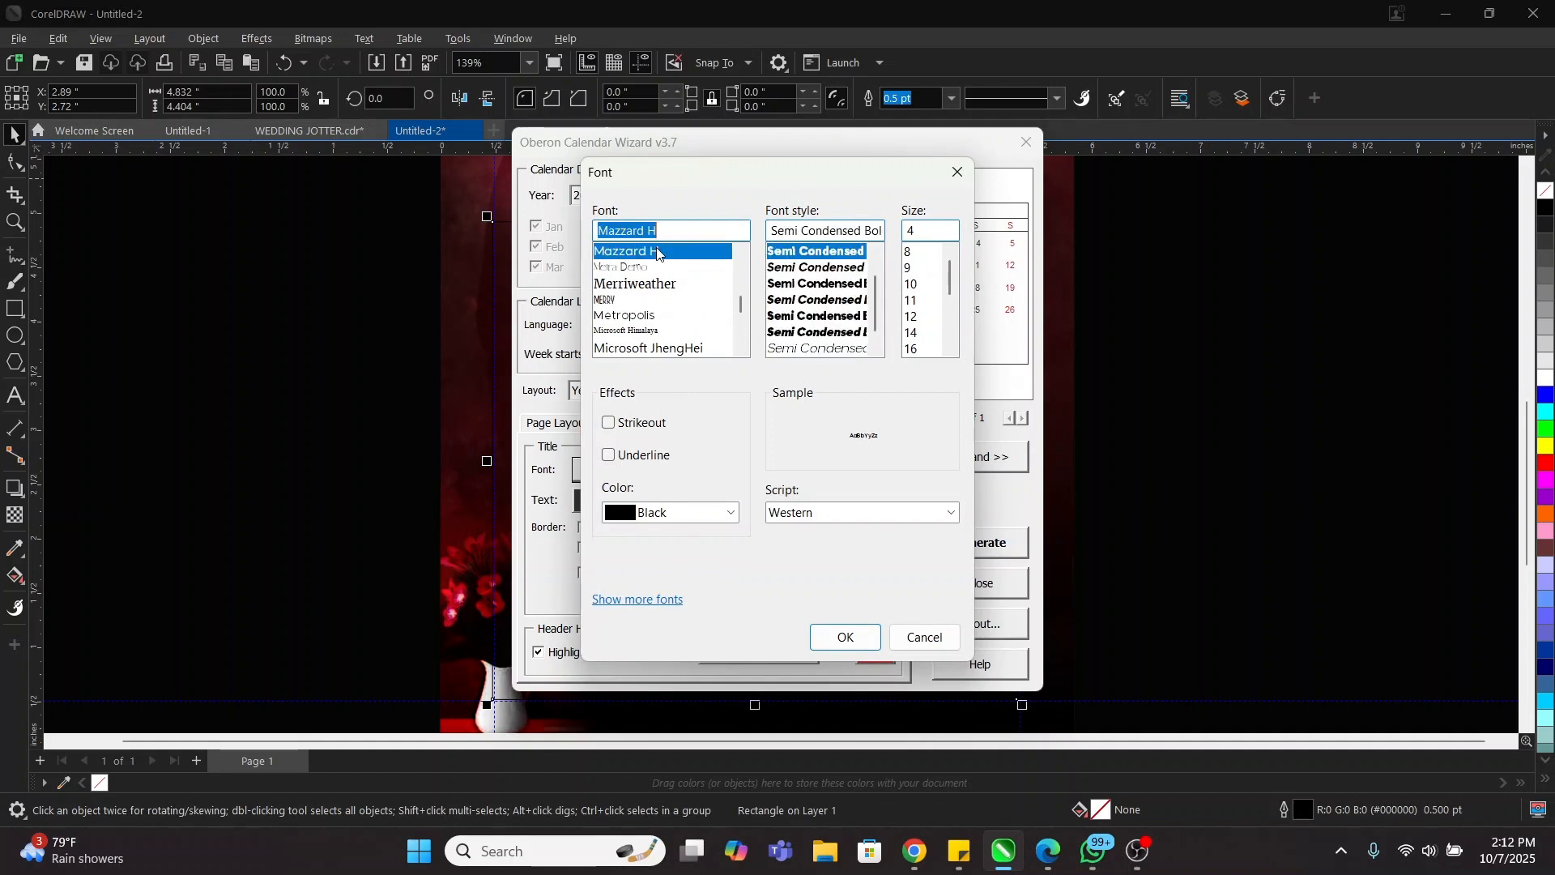
pyautogui.click(822, 285)
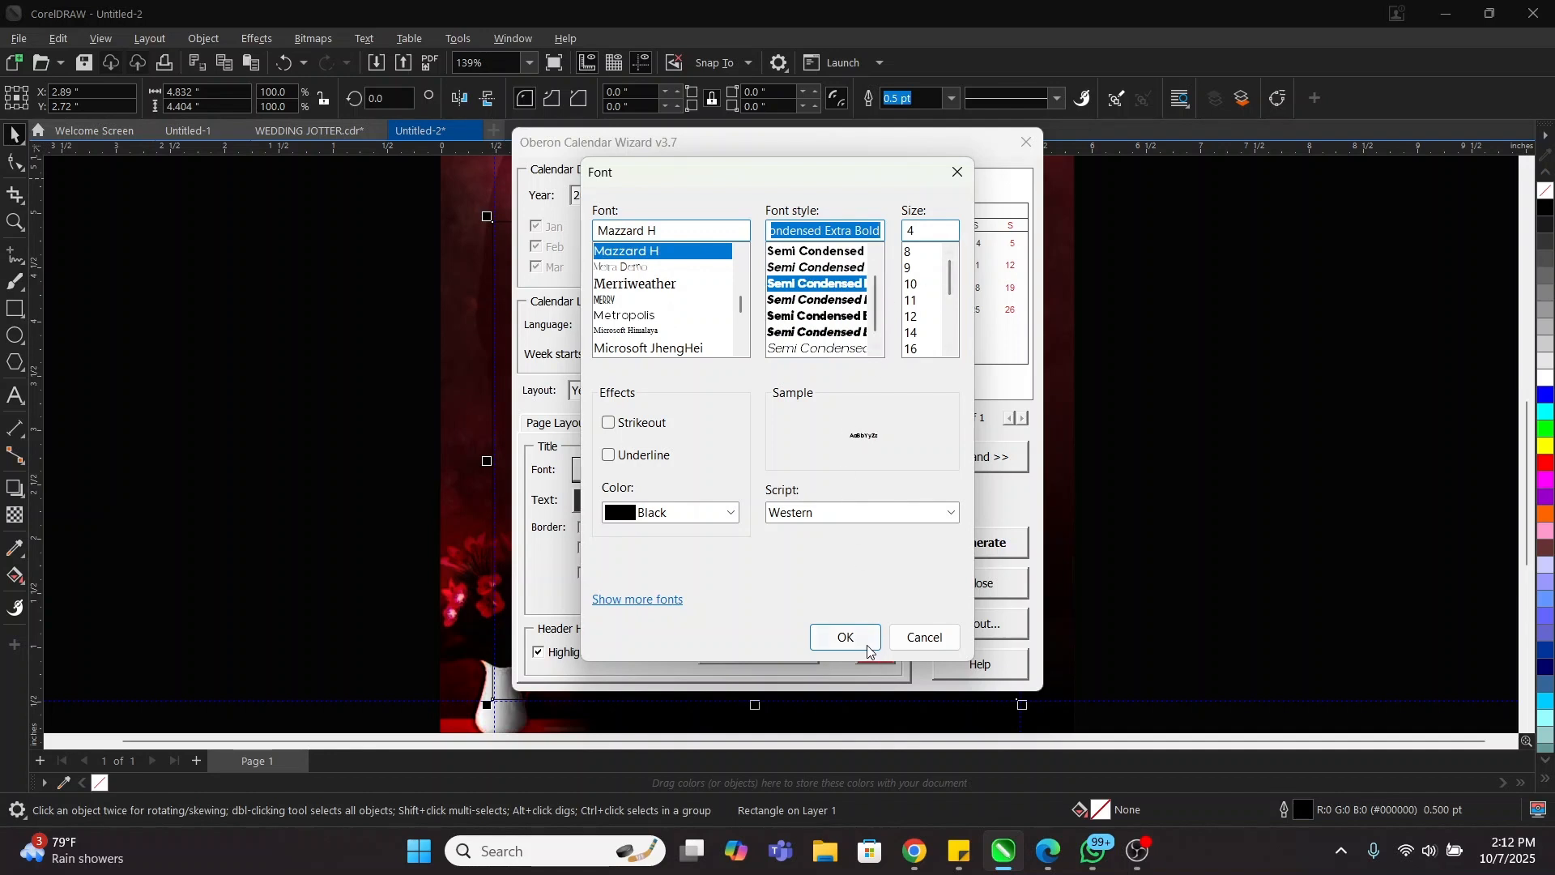
pyautogui.click(621, 519)
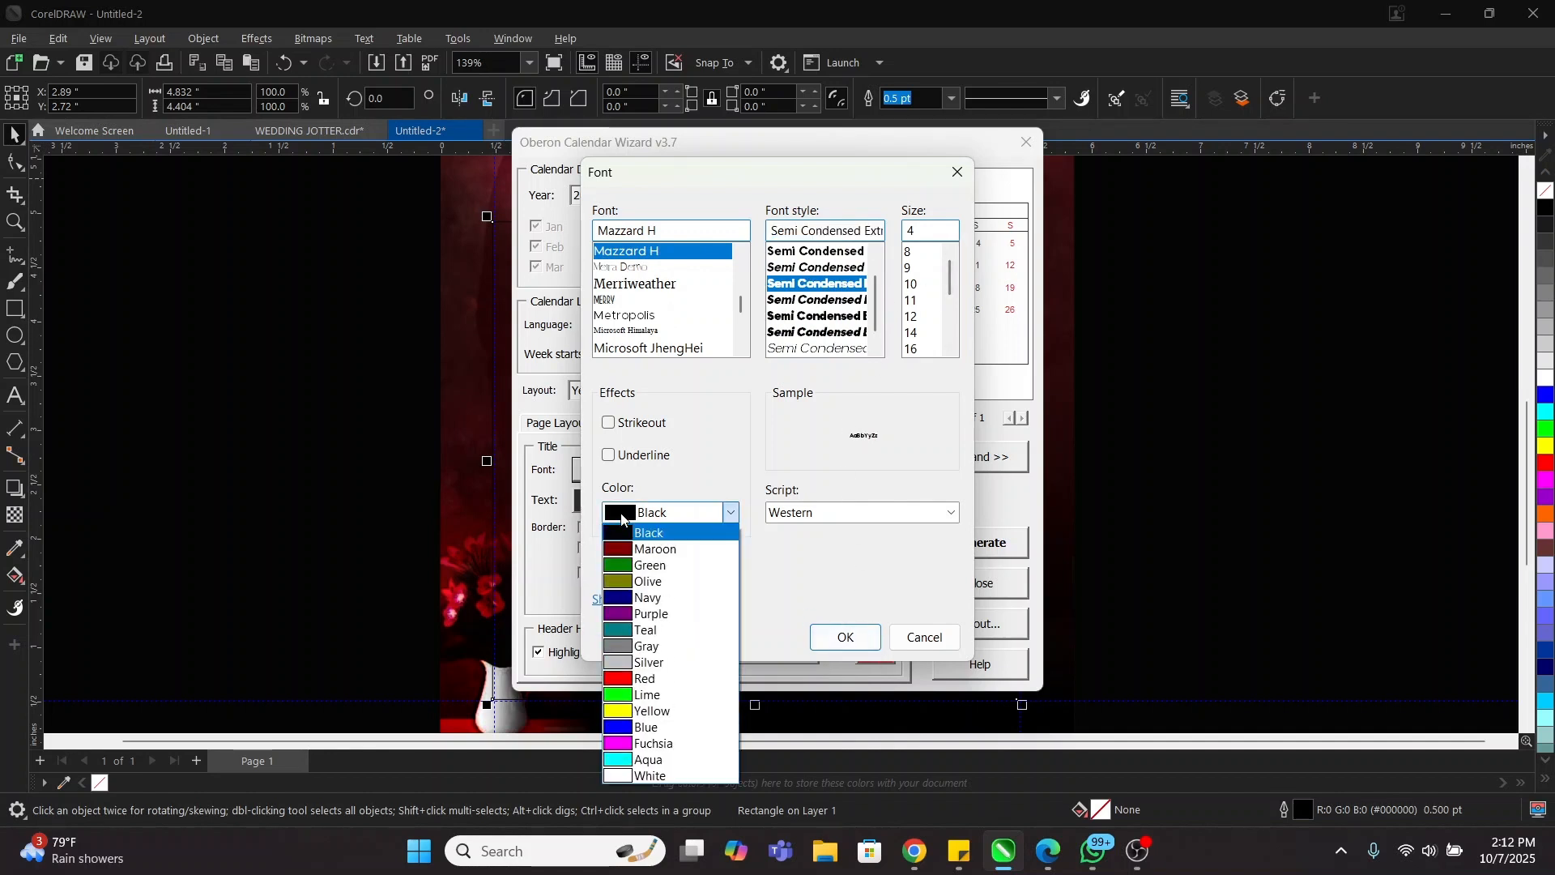
pyautogui.click(639, 688)
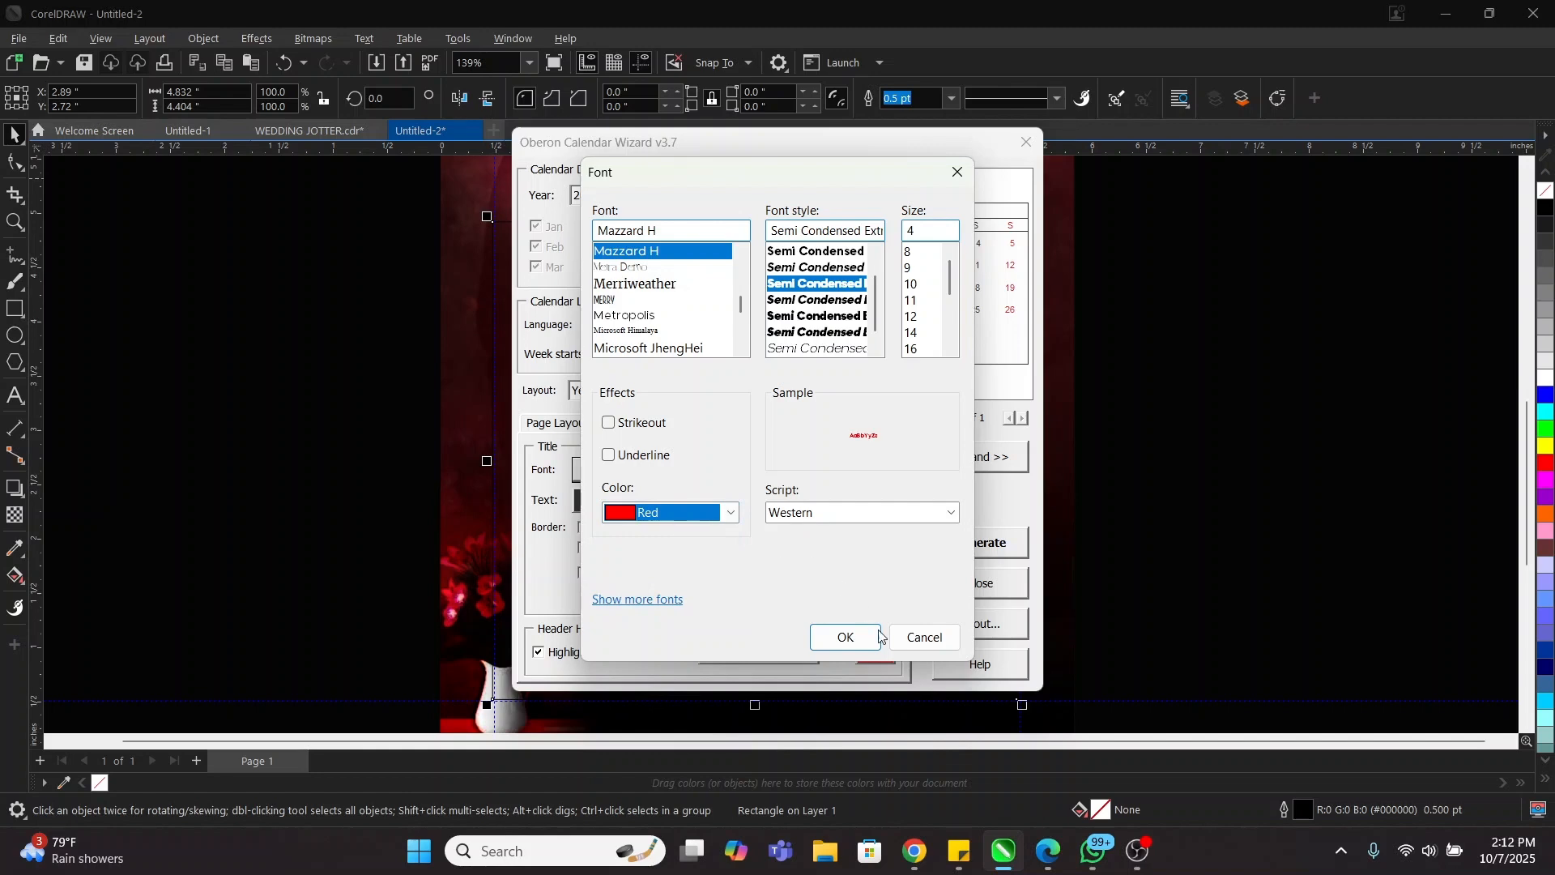
pyautogui.click(844, 638)
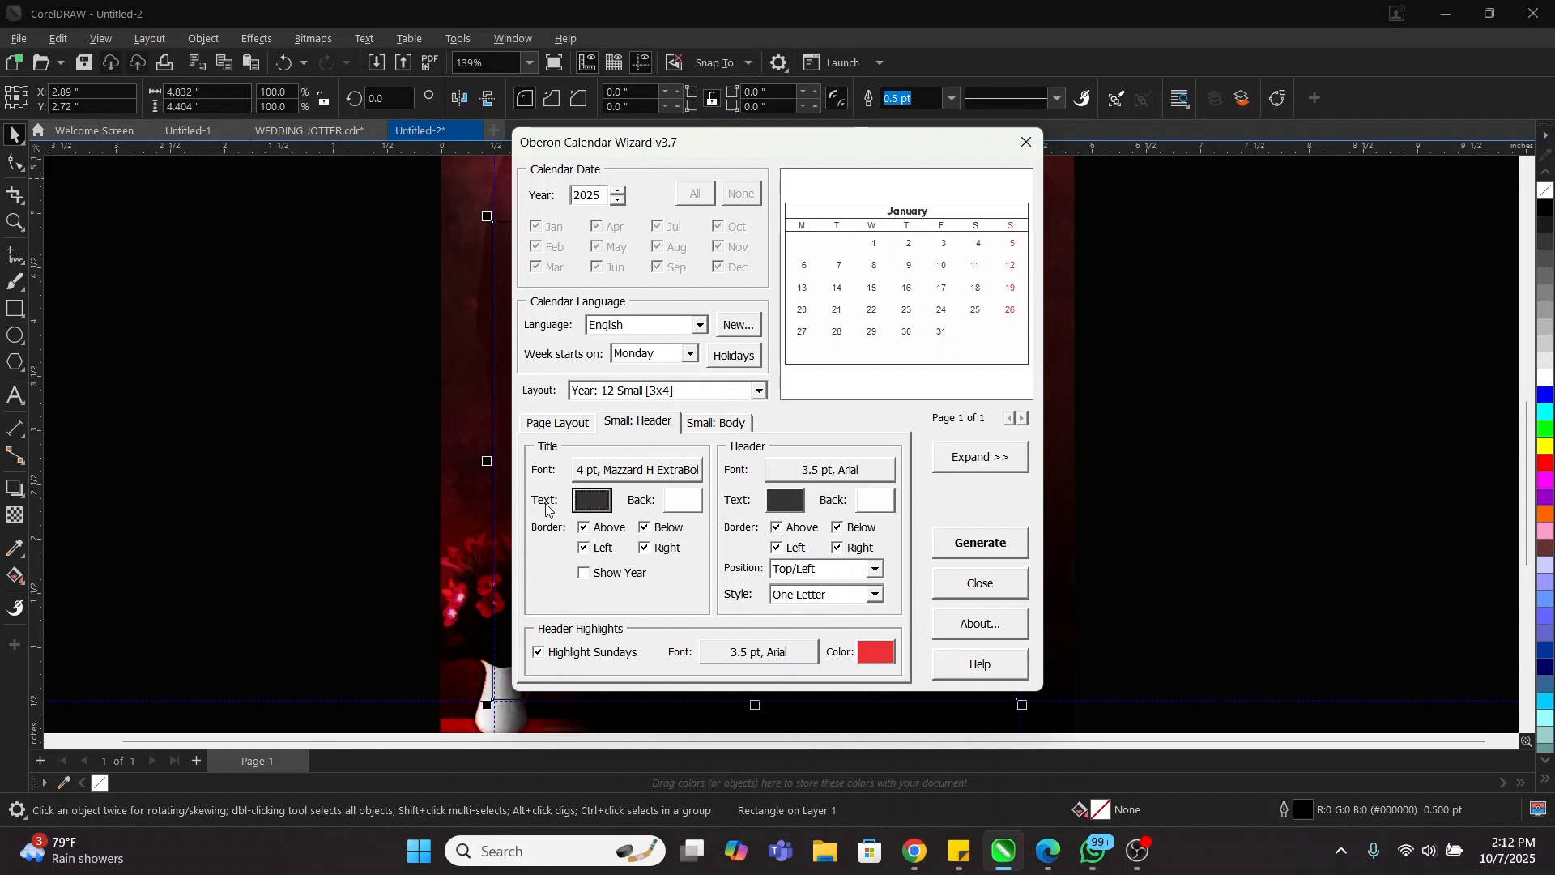
# - Change the month title's text color to a dark red, about #B53342
pyautogui.click(591, 502)
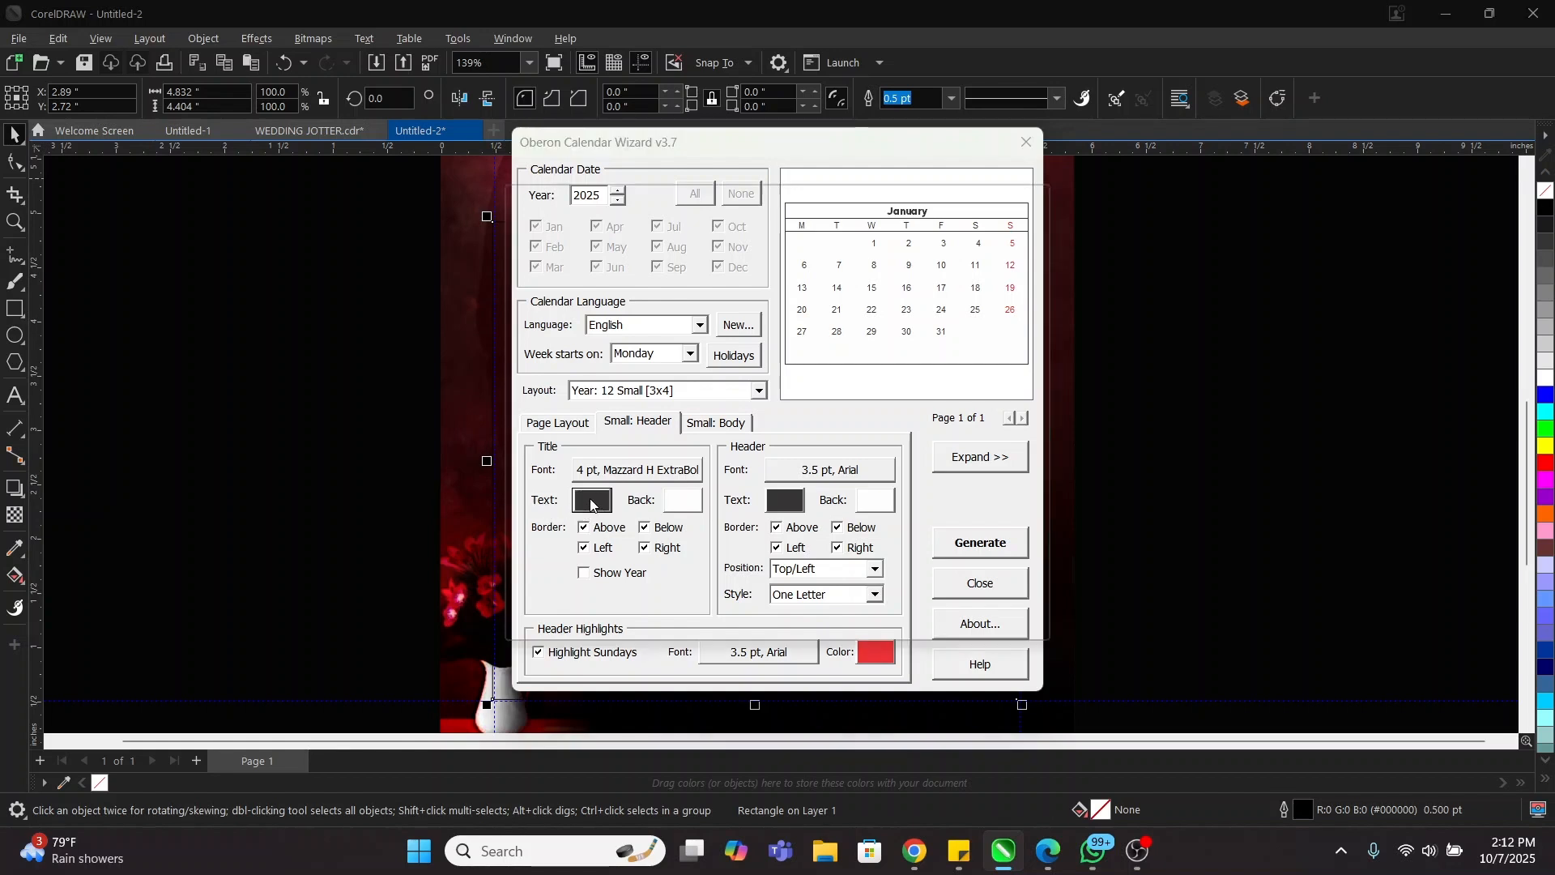
pyautogui.moveTo(730, 432)
pyautogui.mouseDown()
pyautogui.moveTo(712, 377)
pyautogui.moveTo(790, 338)
pyautogui.mouseUp()
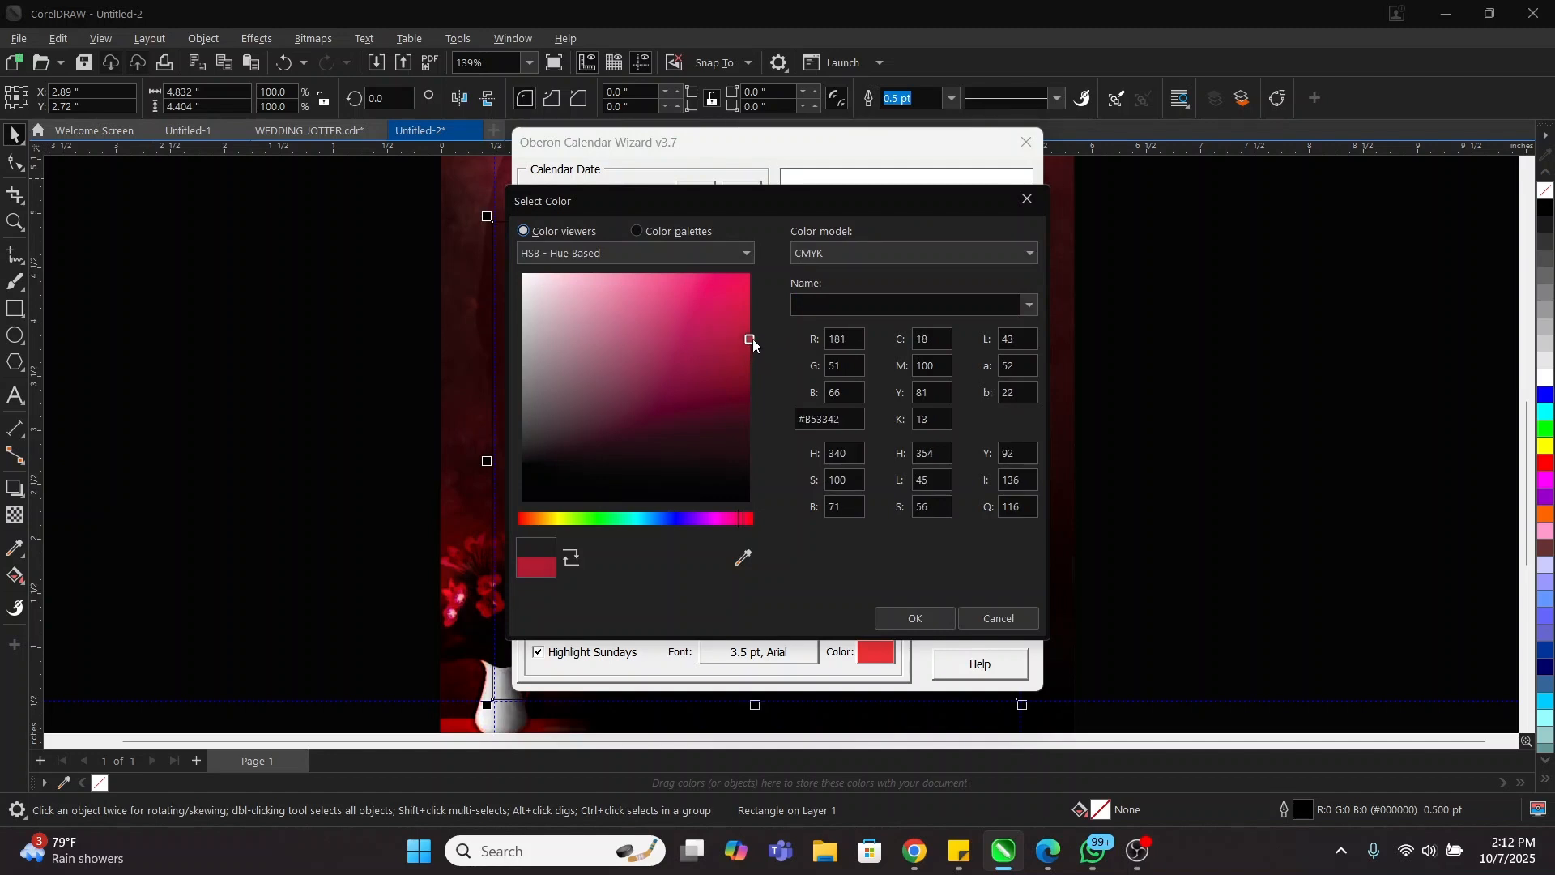
pyautogui.click(931, 621)
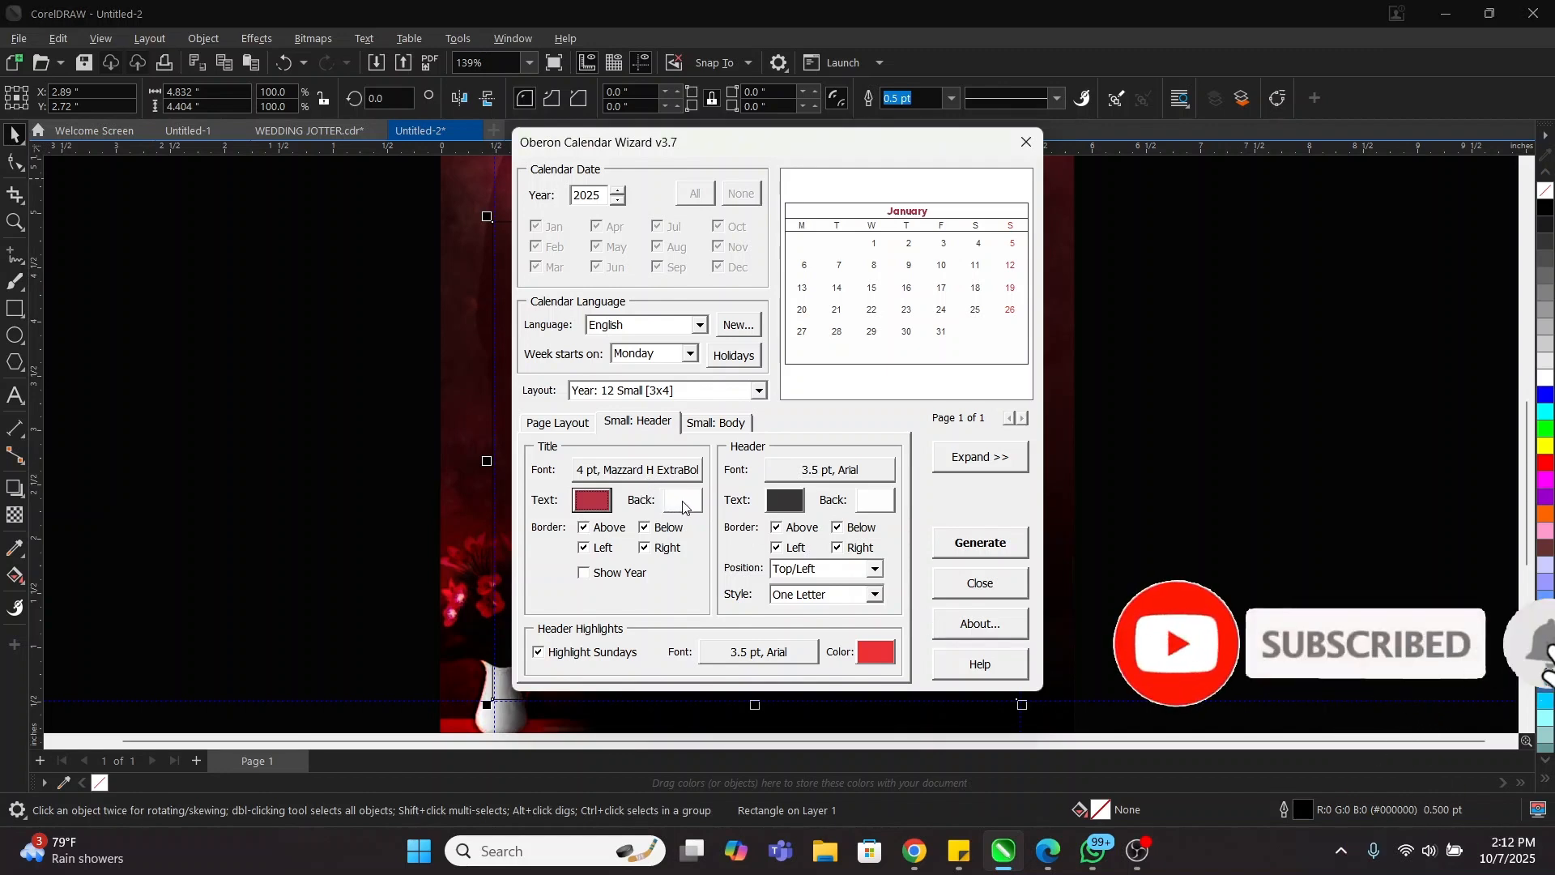
# - Set the weekday header font to Mazzard H, Semi Condensed Bold, with the font color Red
pyautogui.click(819, 476)
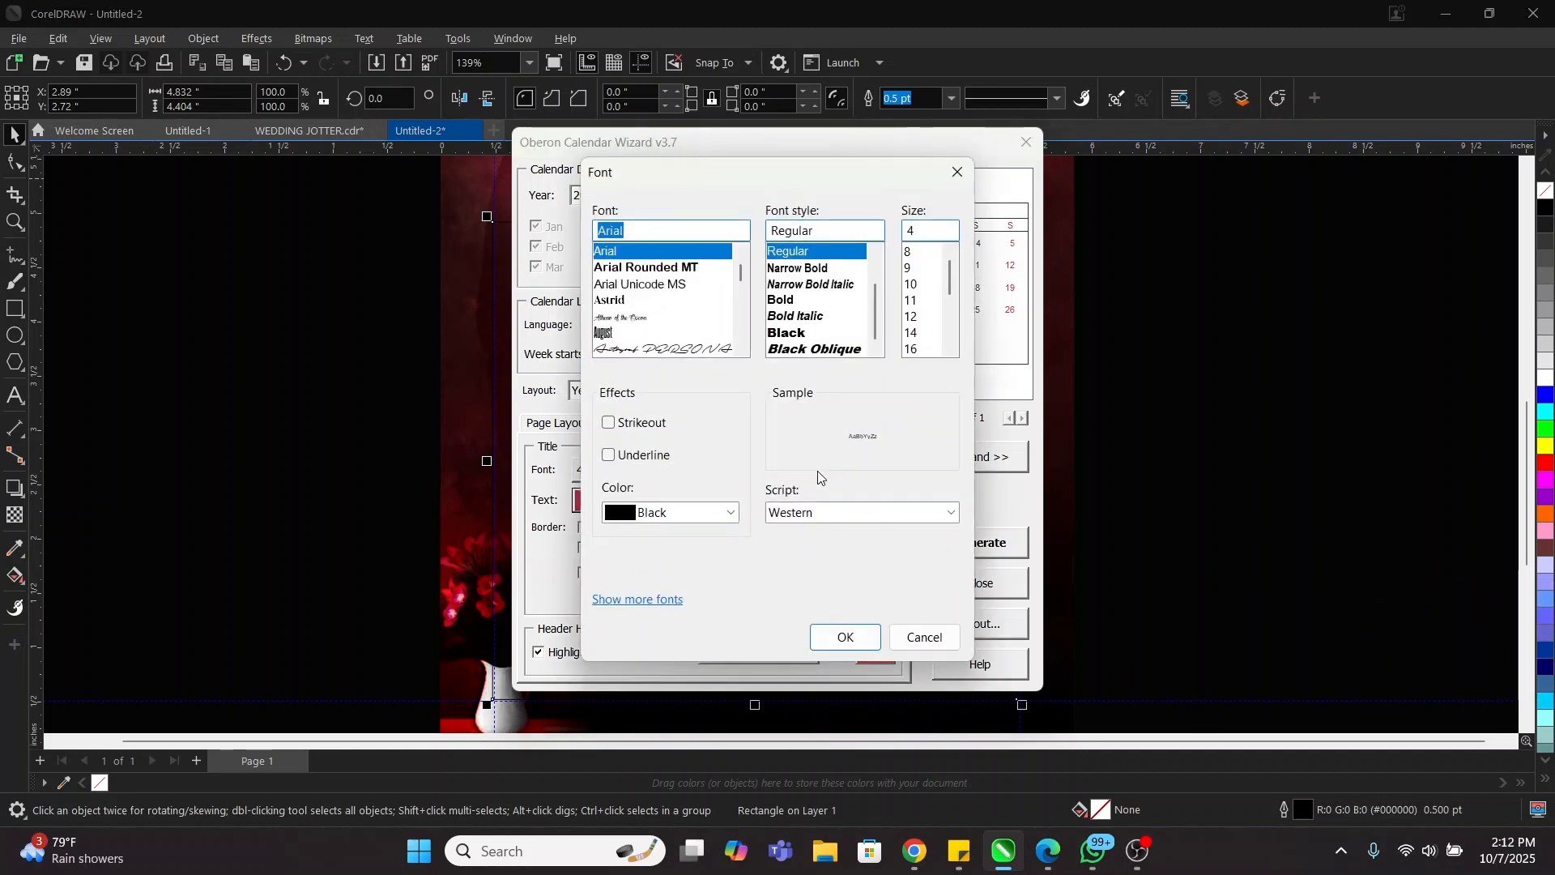
pyautogui.click(653, 229)
pyautogui.doubleClick(652, 230)
pyautogui.write('maza')
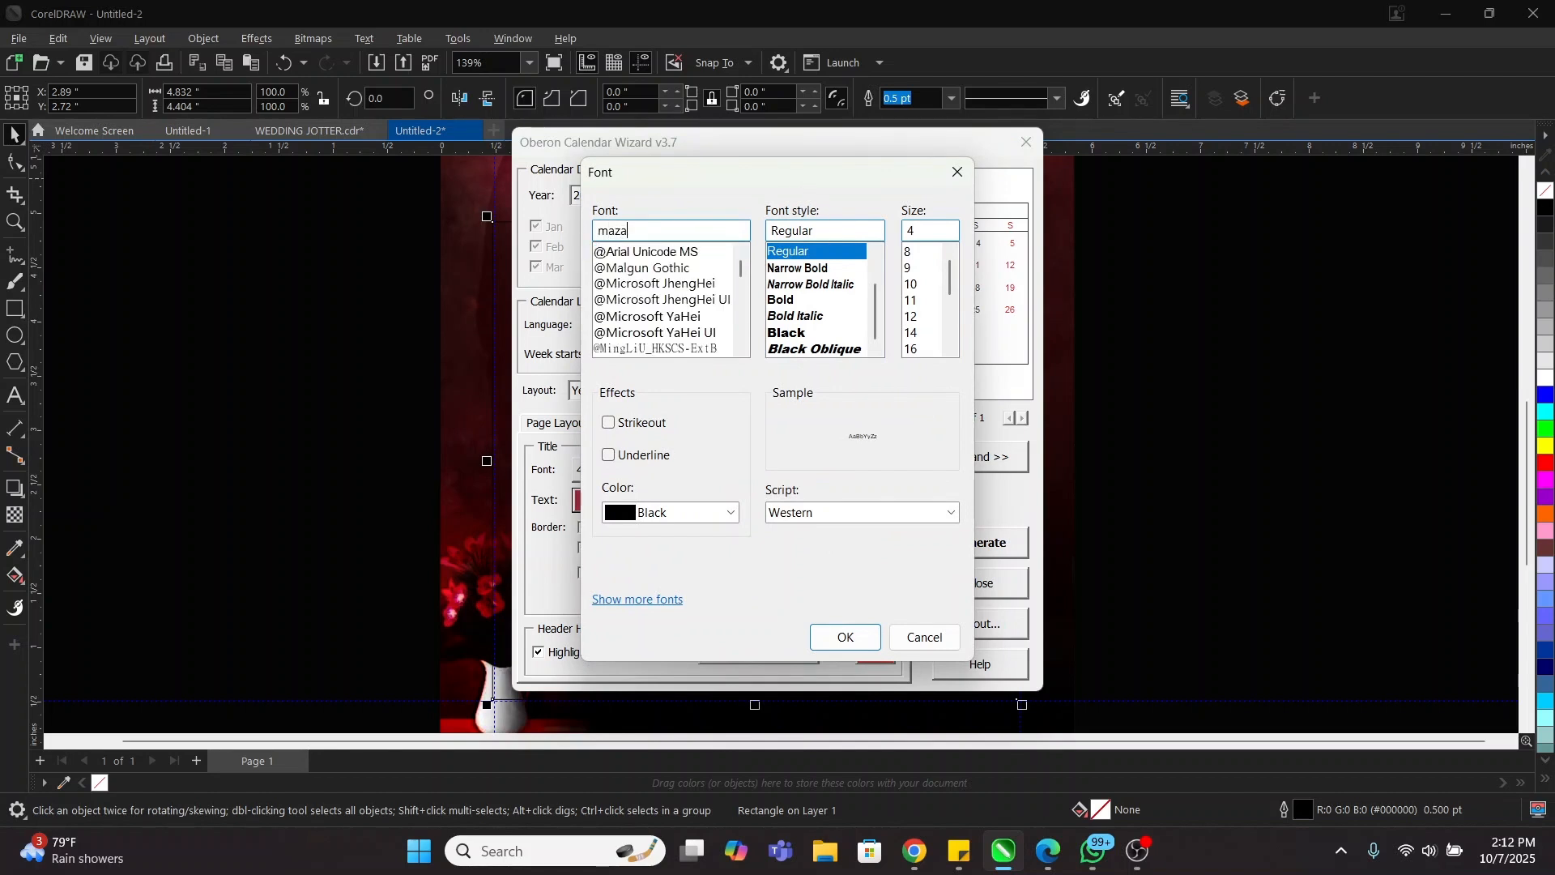
pyautogui.press('BackSpace')
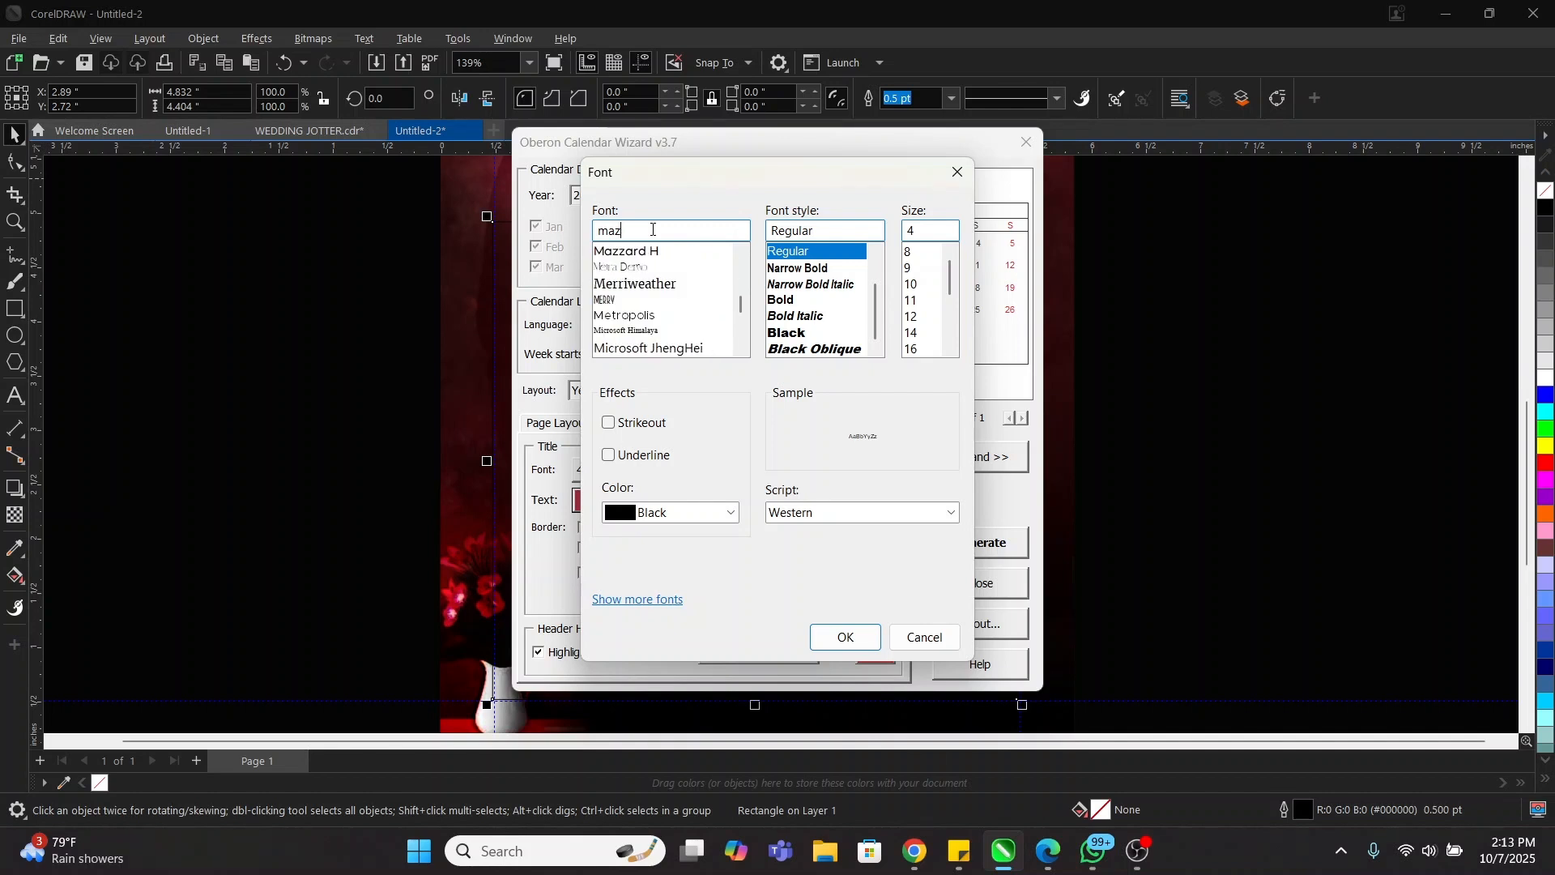
pyautogui.write('za')
pyautogui.click(660, 252)
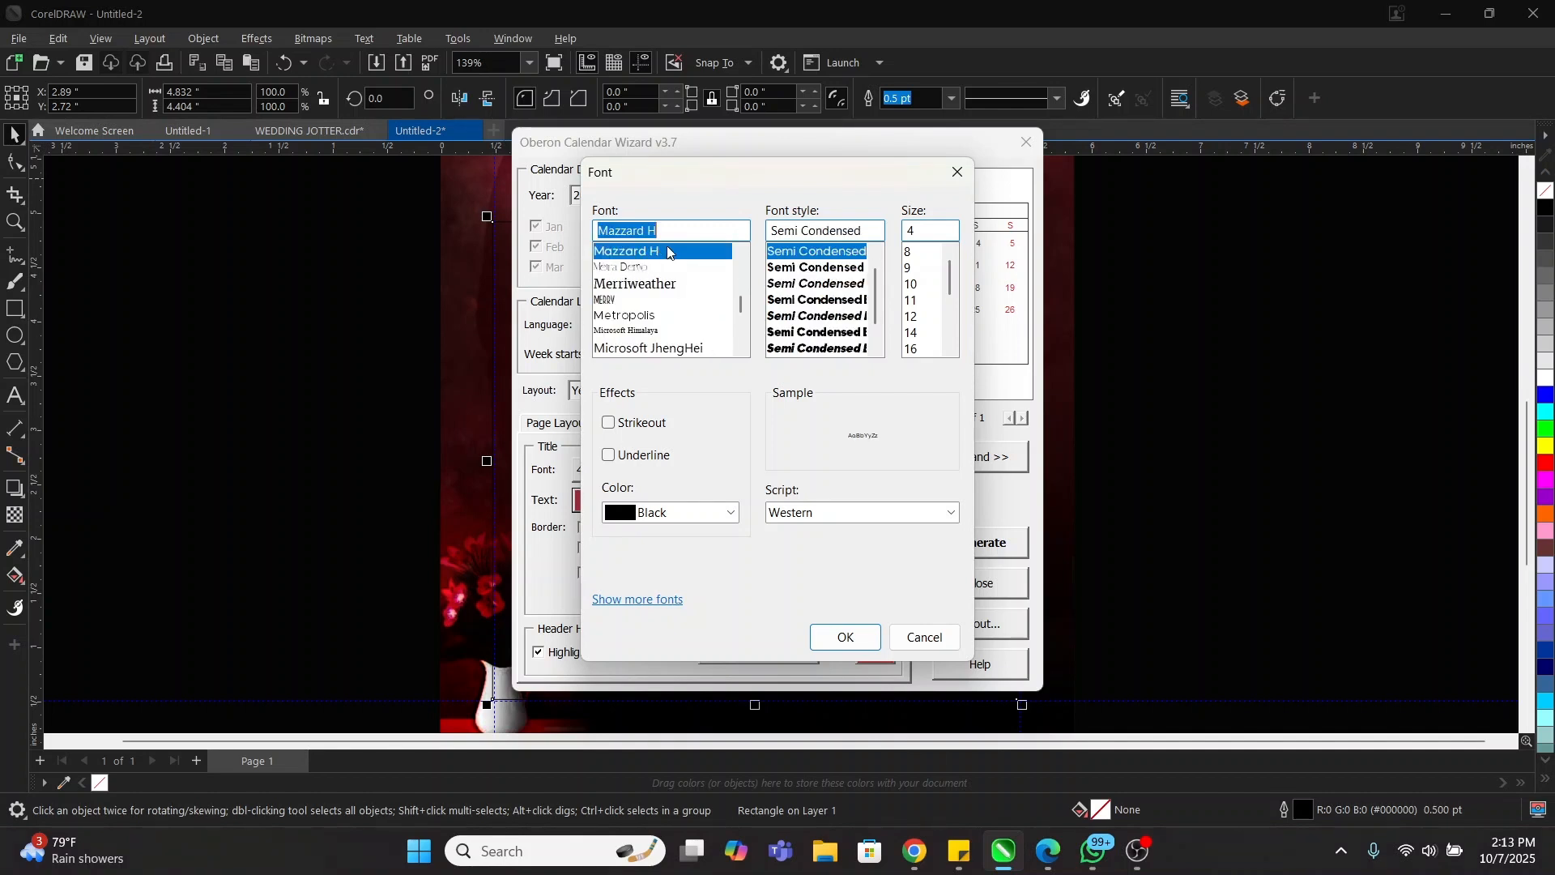
pyautogui.click(842, 270)
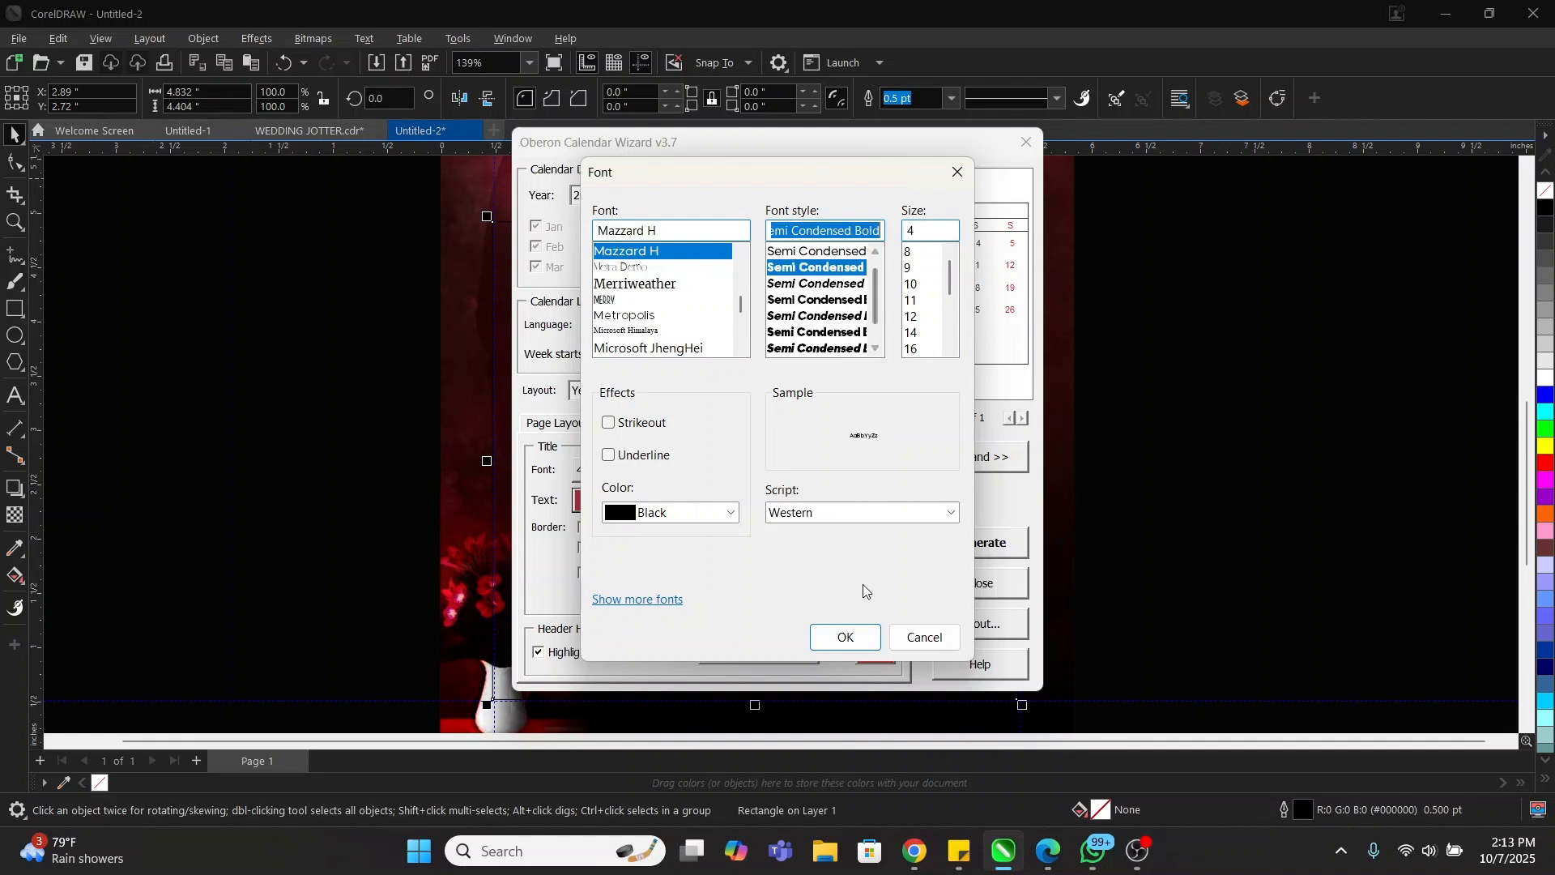
pyautogui.click(614, 516)
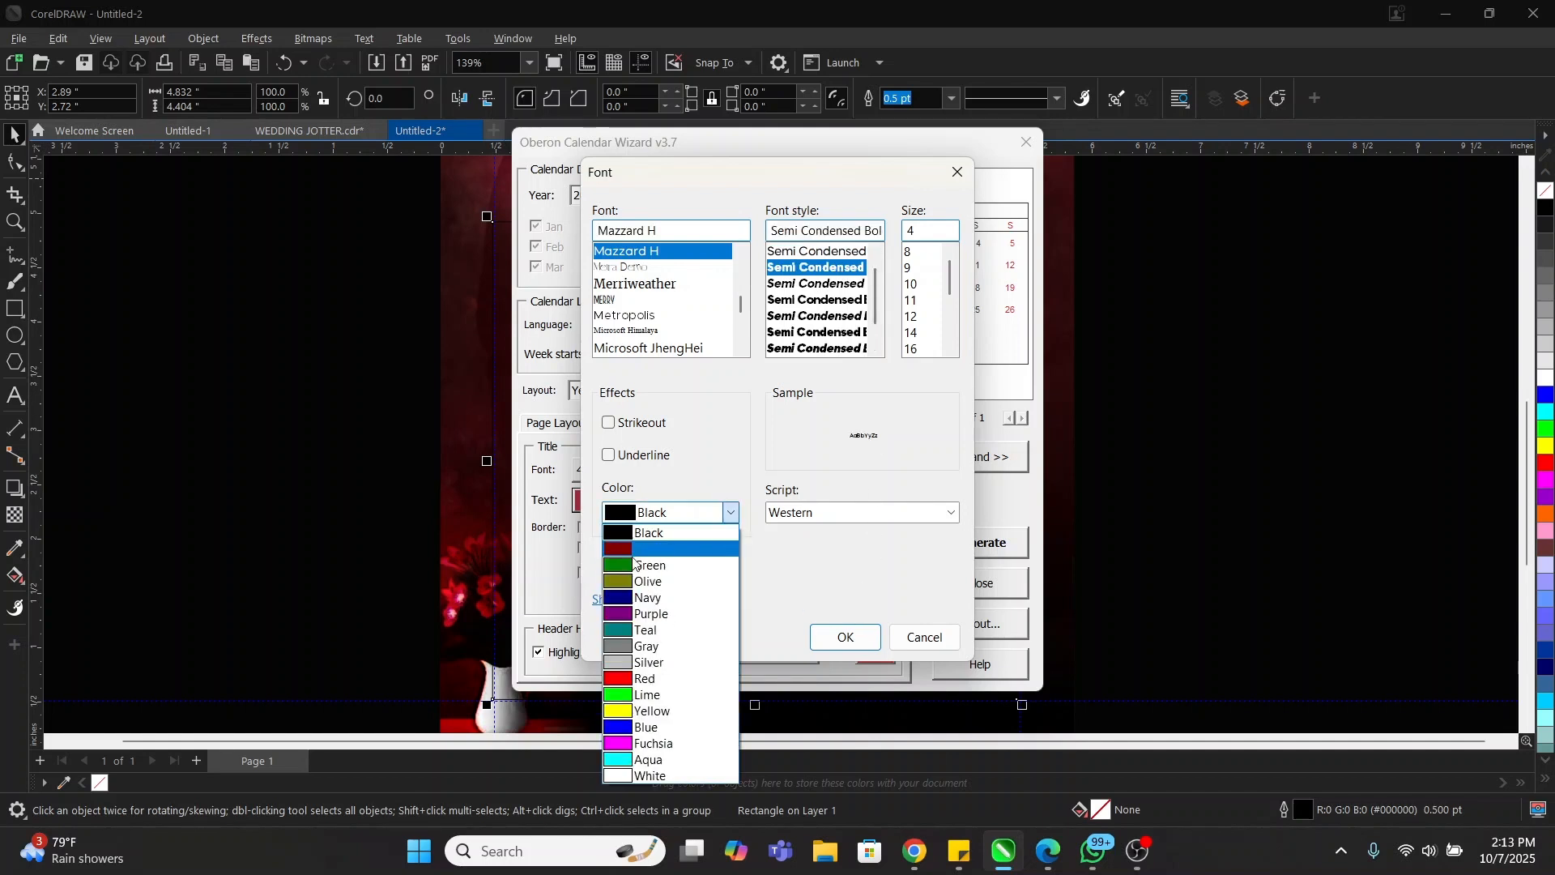
pyautogui.click(646, 679)
pyautogui.click(840, 640)
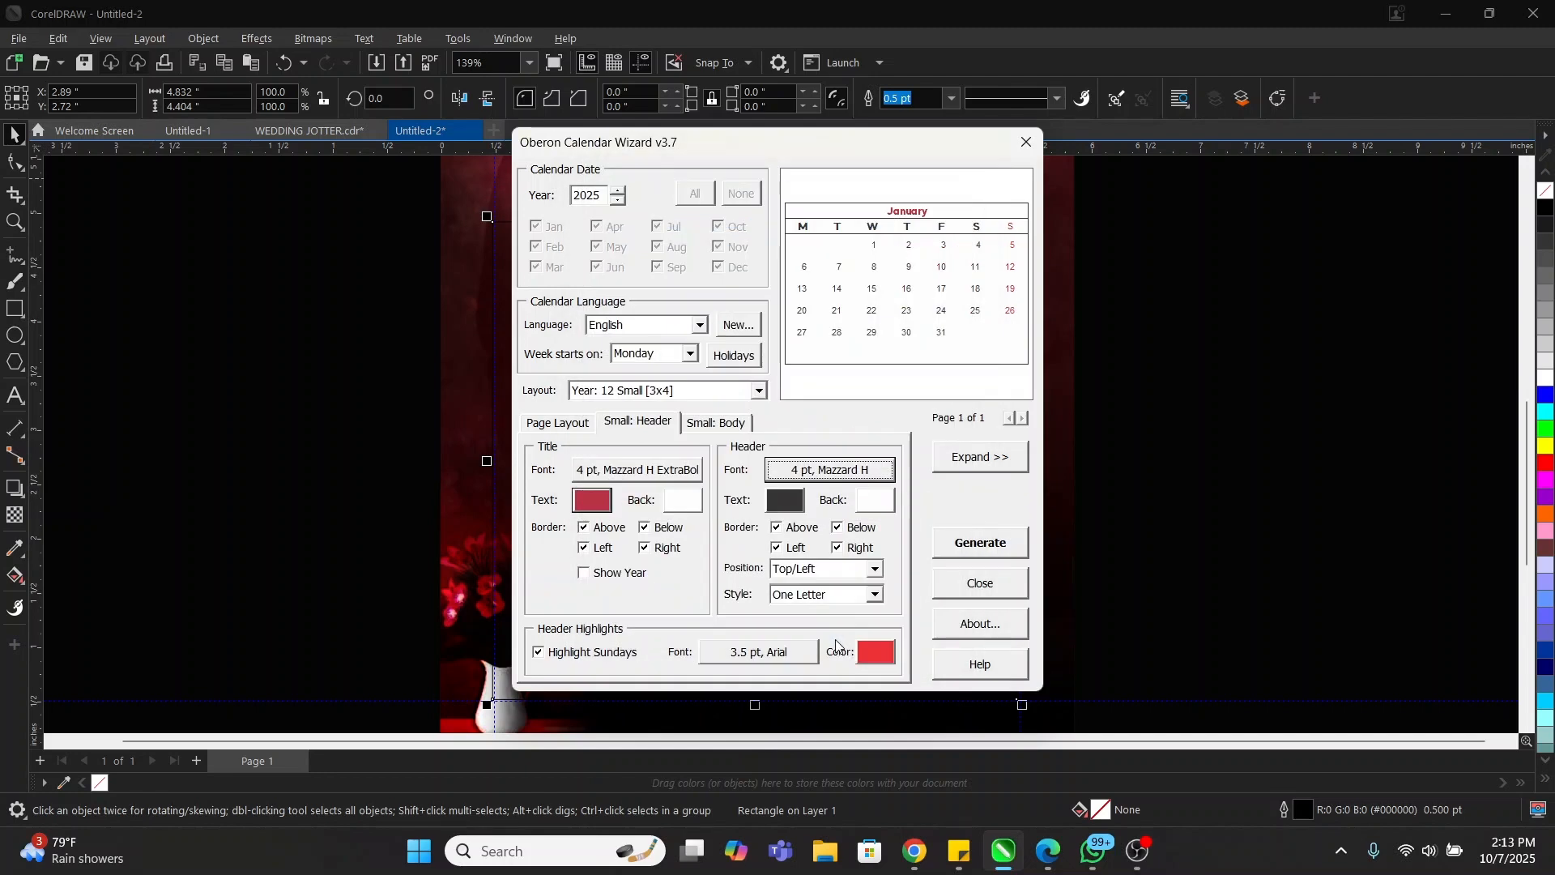
# - Change the weekday header's text color to a dark red, about #A7323E
pyautogui.click(788, 504)
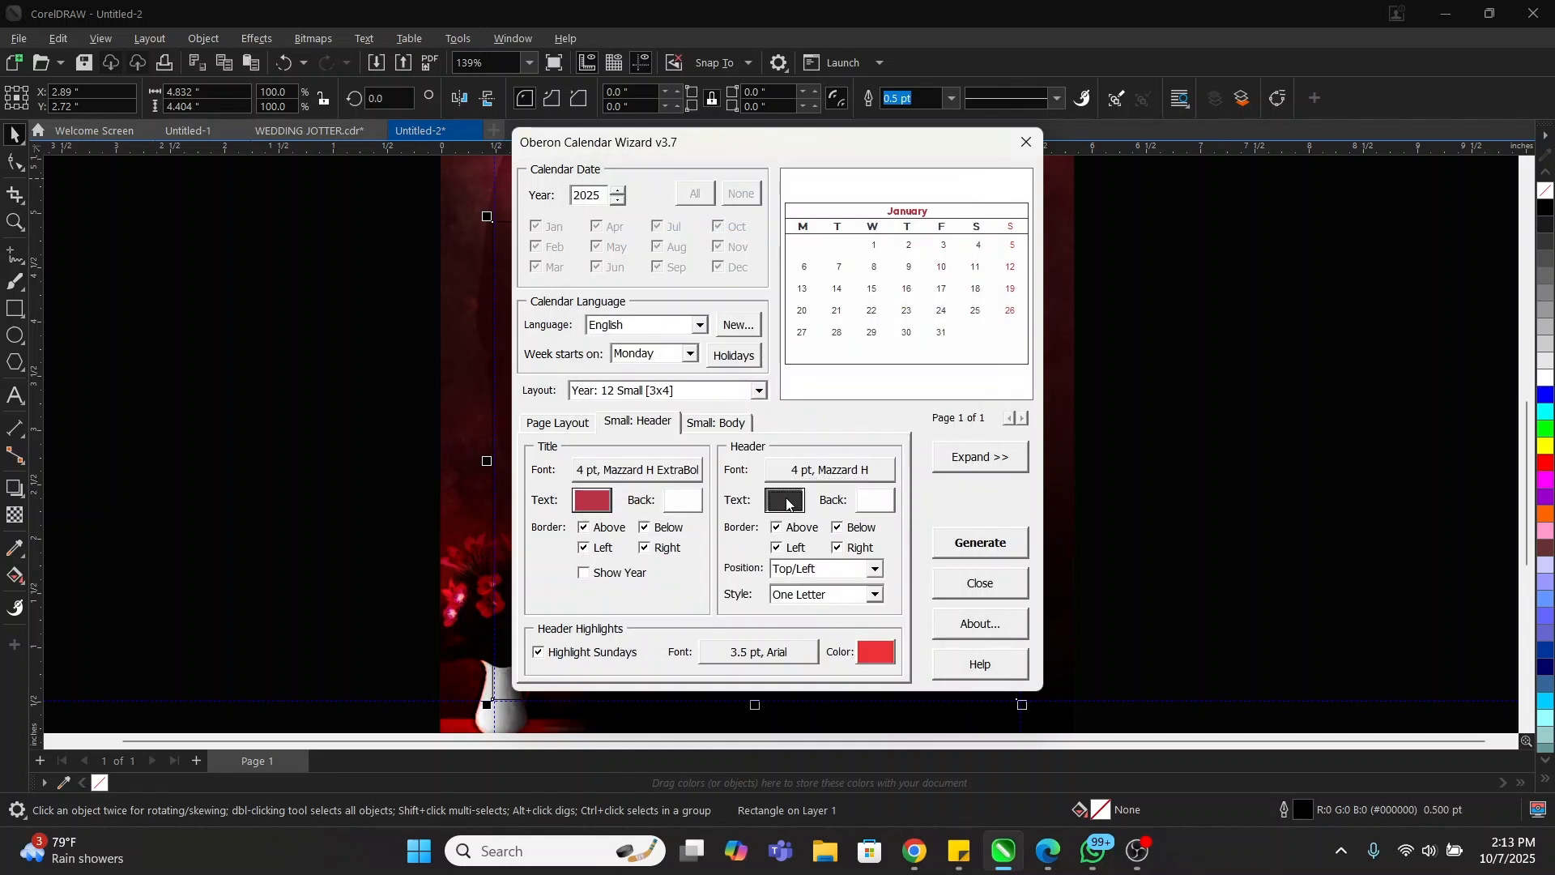
pyautogui.moveTo(717, 395)
pyautogui.mouseDown()
pyautogui.moveTo(740, 362)
pyautogui.moveTo(777, 339)
pyautogui.moveTo(785, 352)
pyautogui.mouseUp()
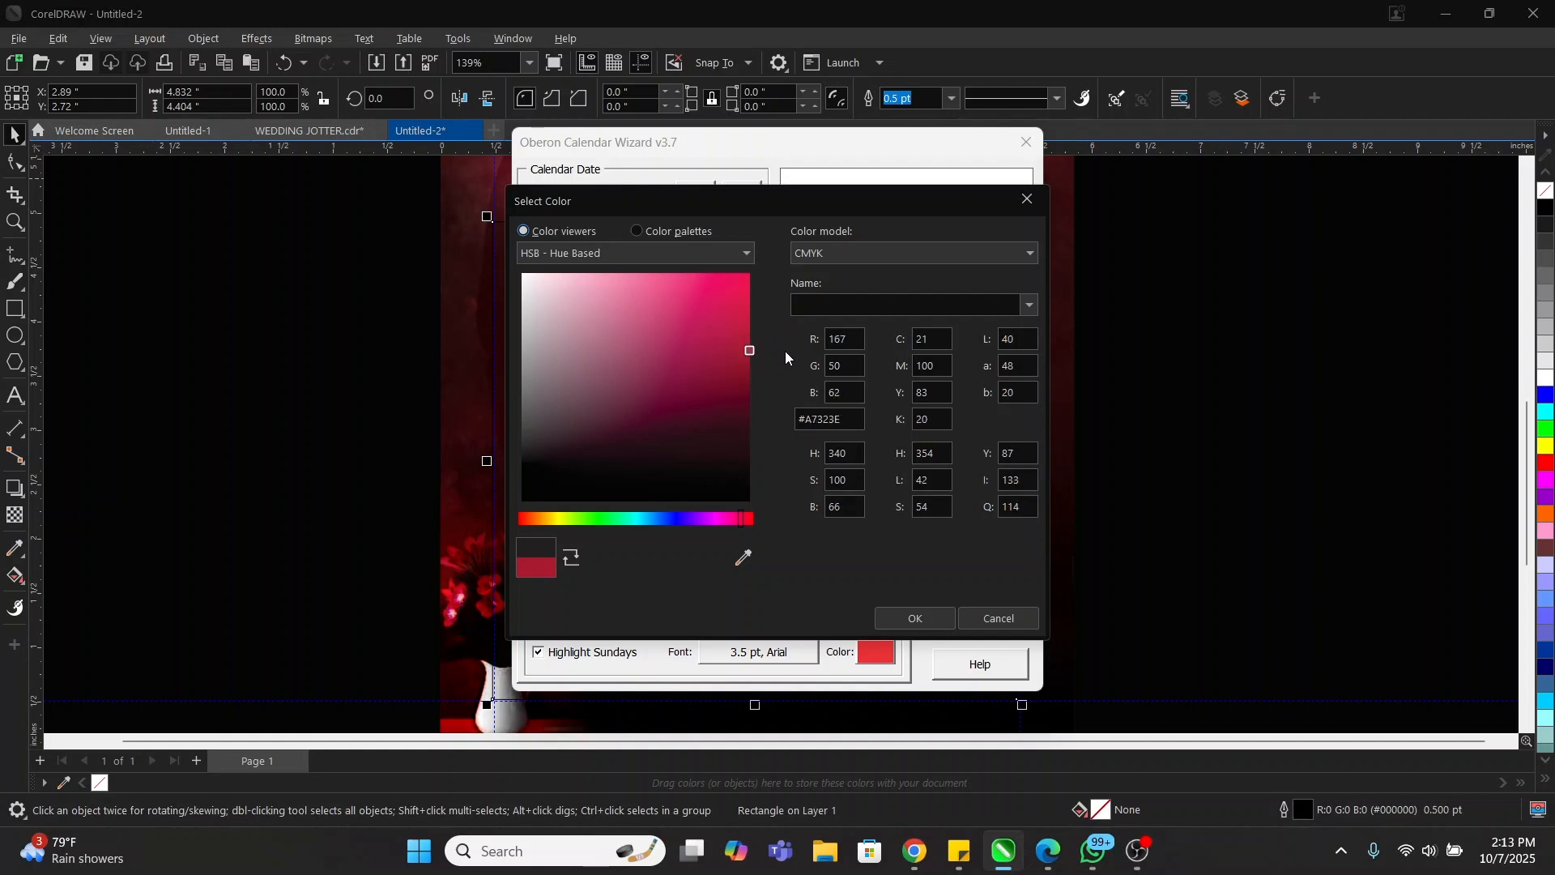
pyautogui.click(905, 619)
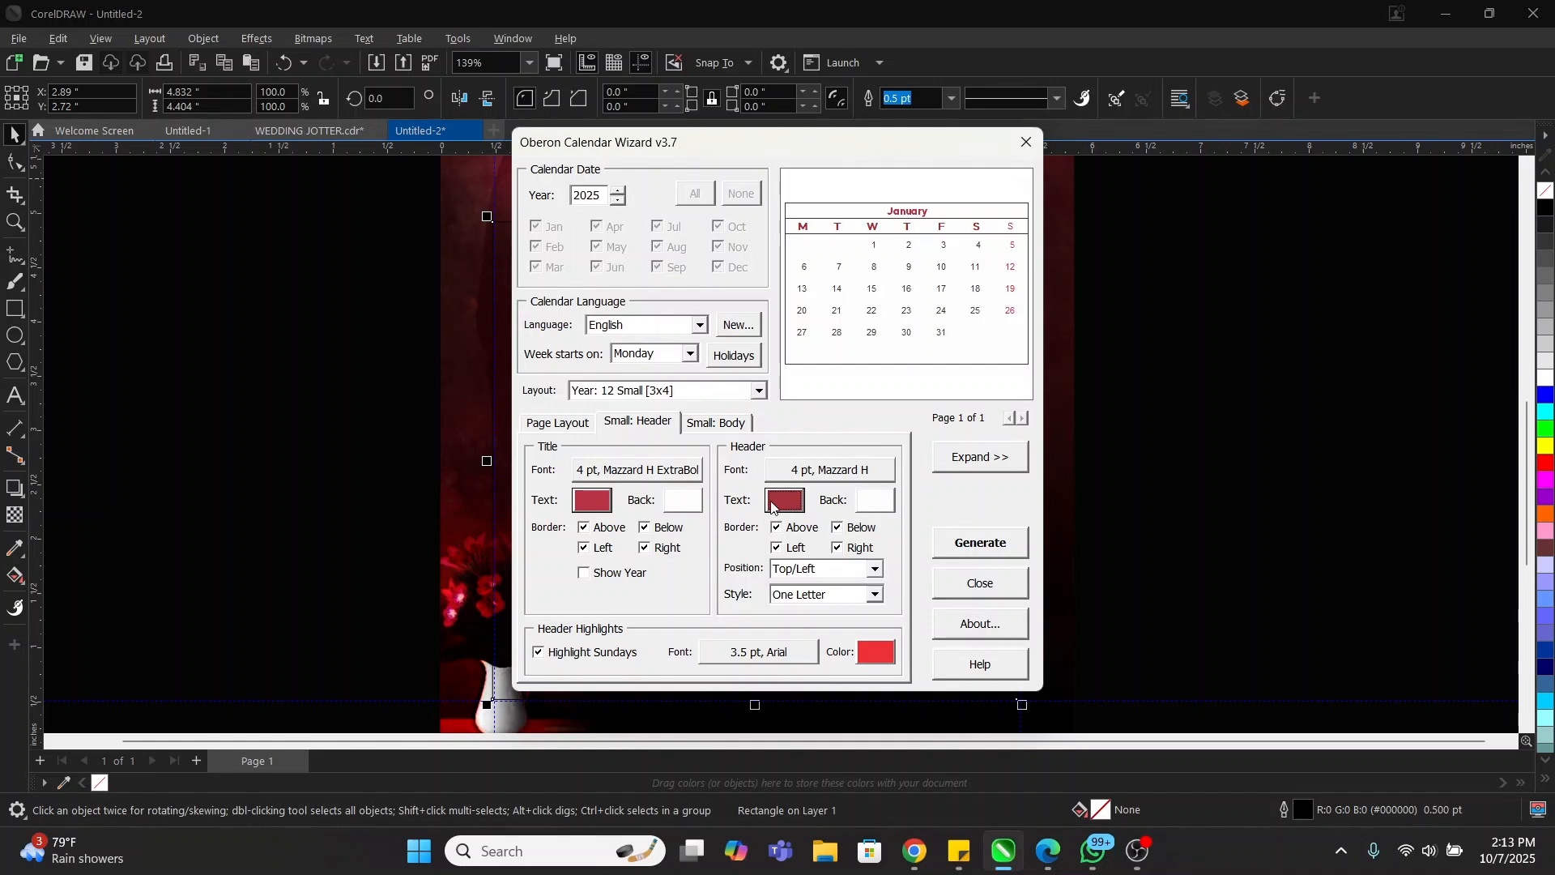
# - Set the small-month body font to Mazzard H, Semi Condensed Bold, size 4, with the font color Red
pyautogui.click(723, 425)
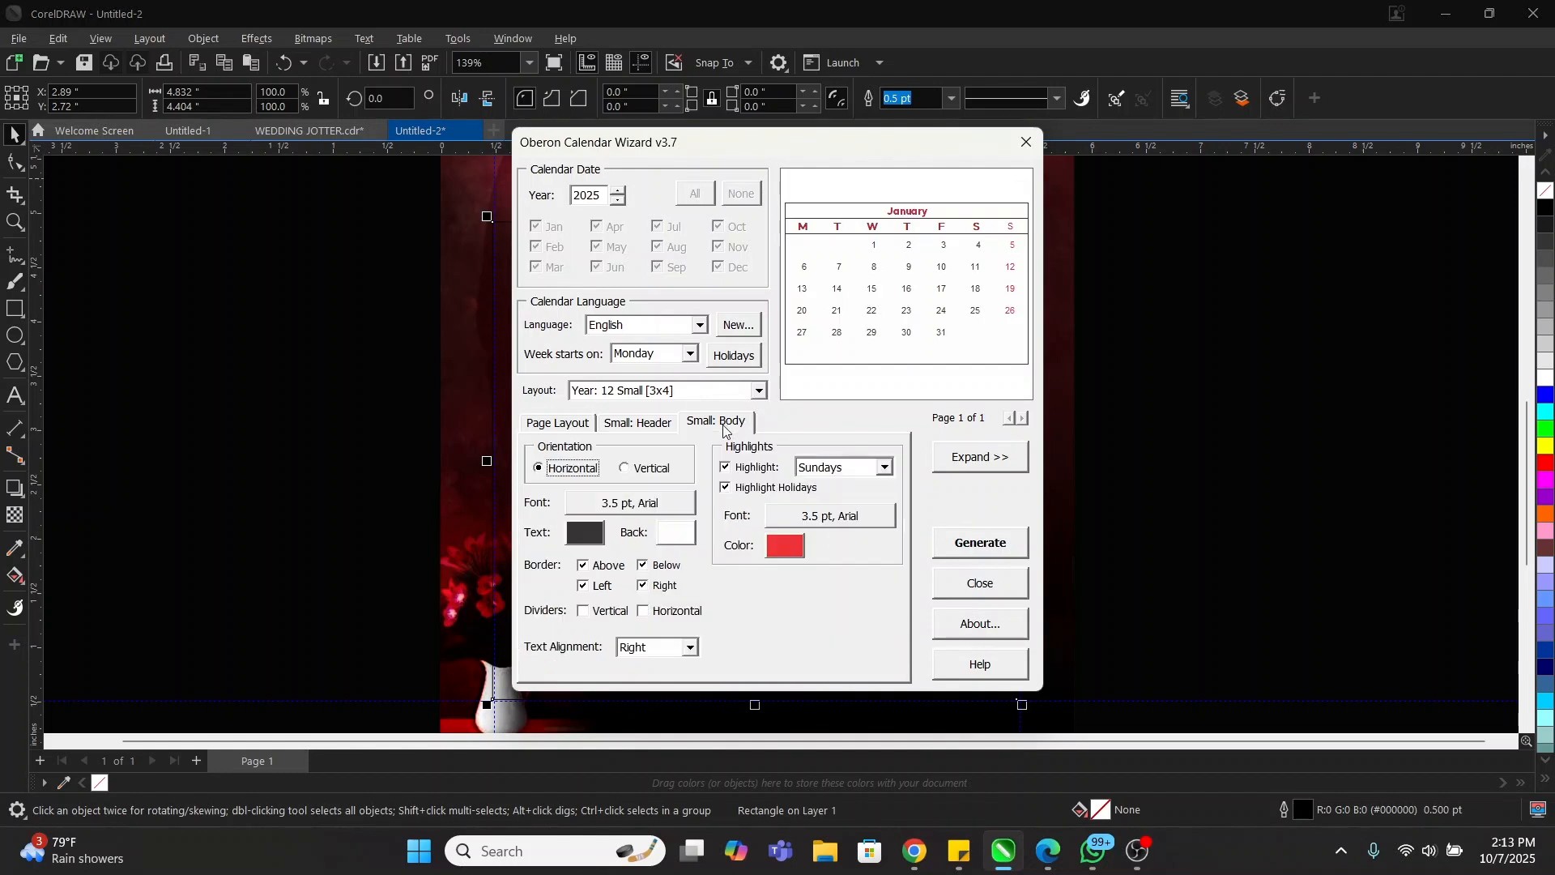
pyautogui.click(631, 503)
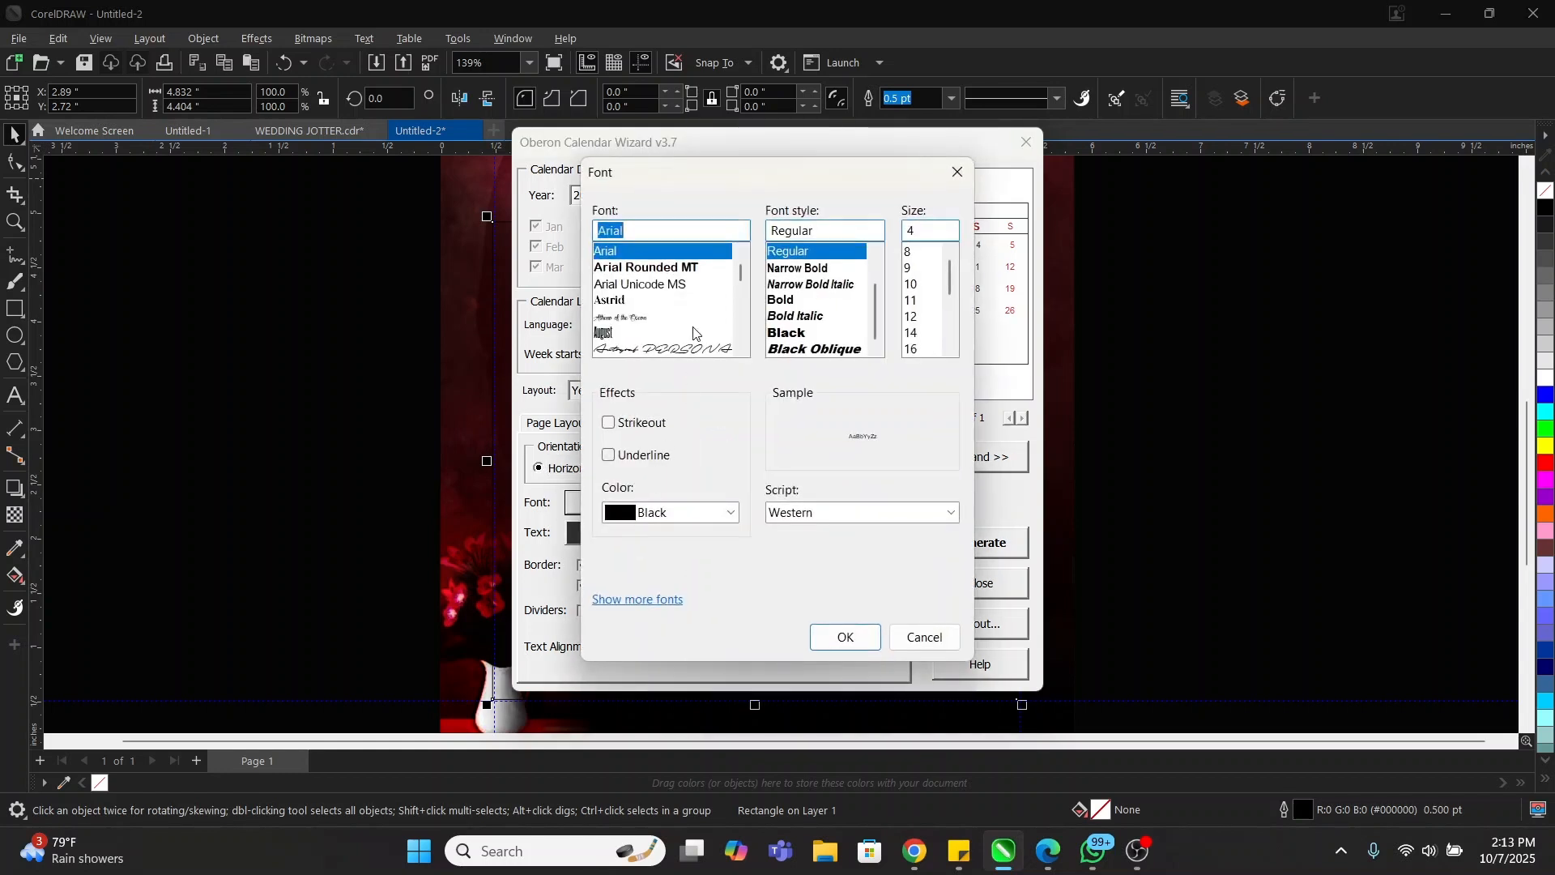
pyautogui.doubleClick(649, 232)
pyautogui.write('maz')
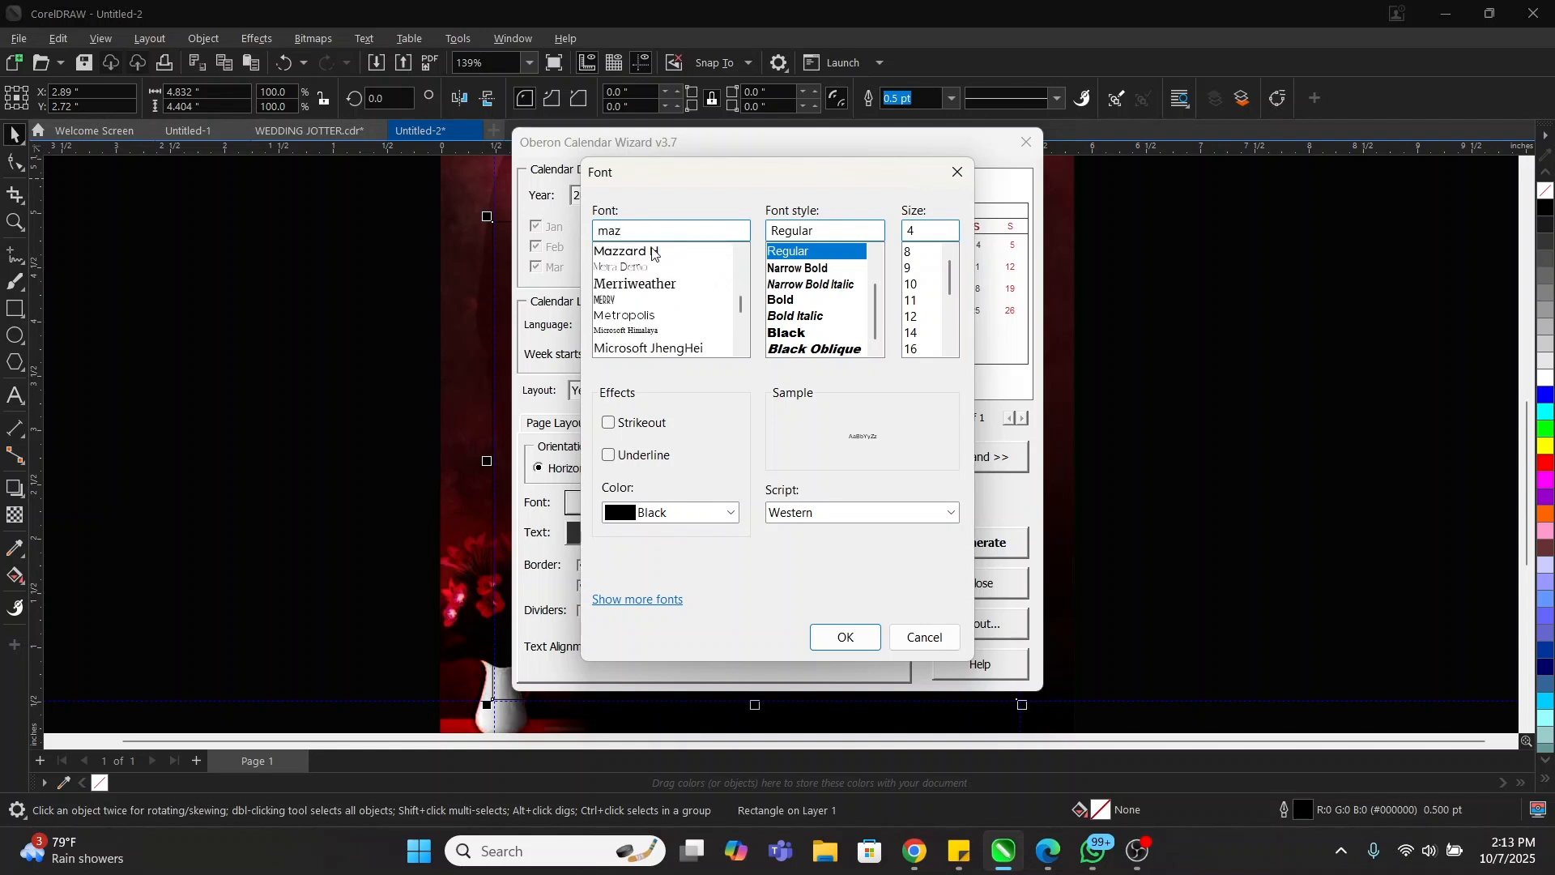
pyautogui.click(654, 252)
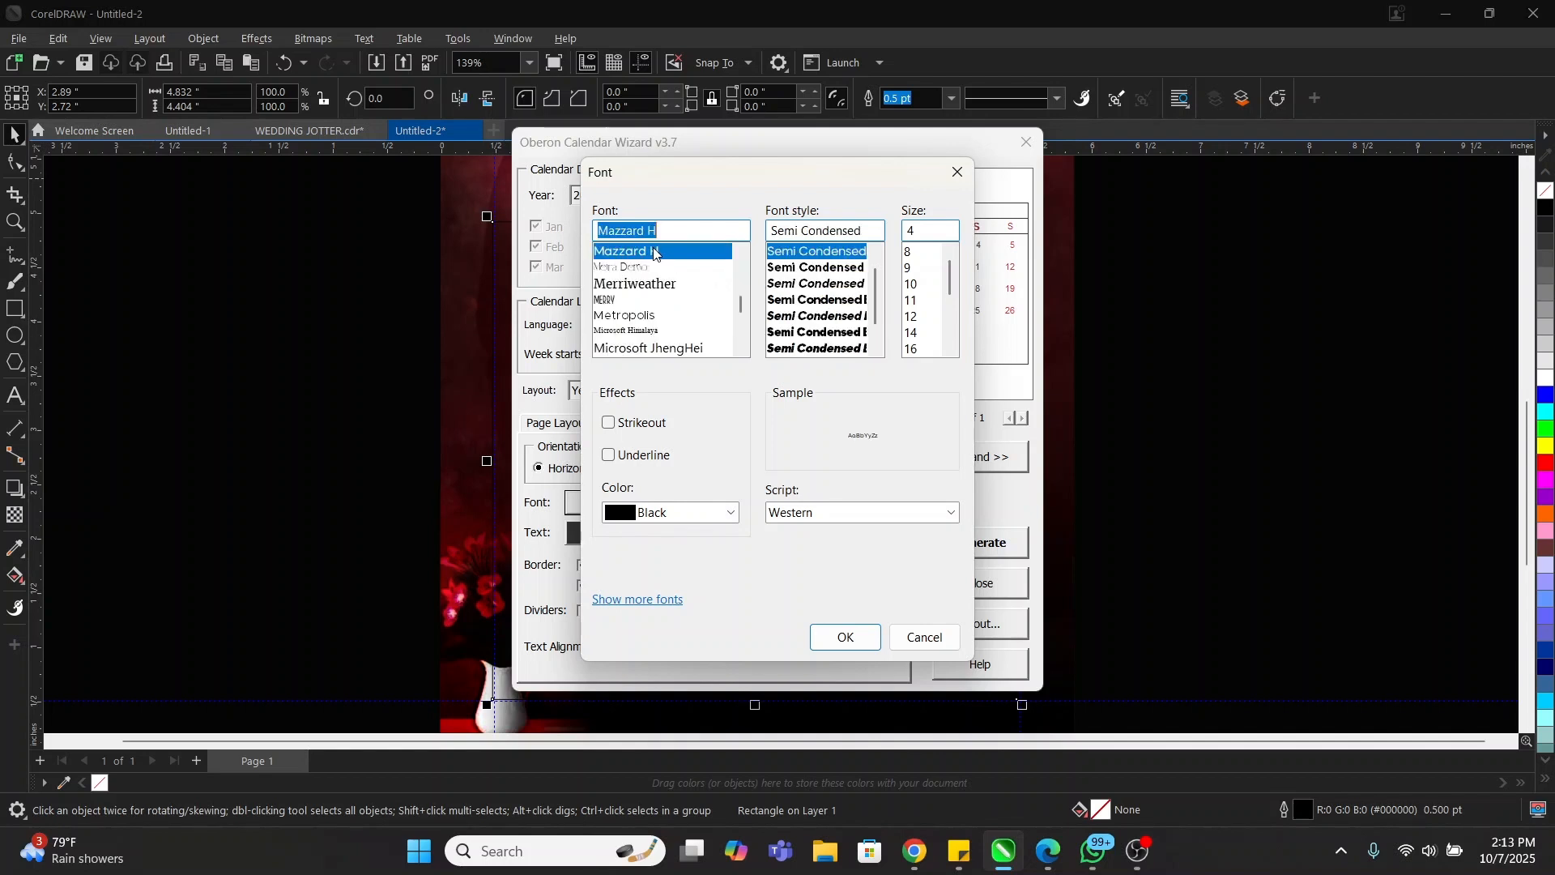
pyautogui.click(844, 269)
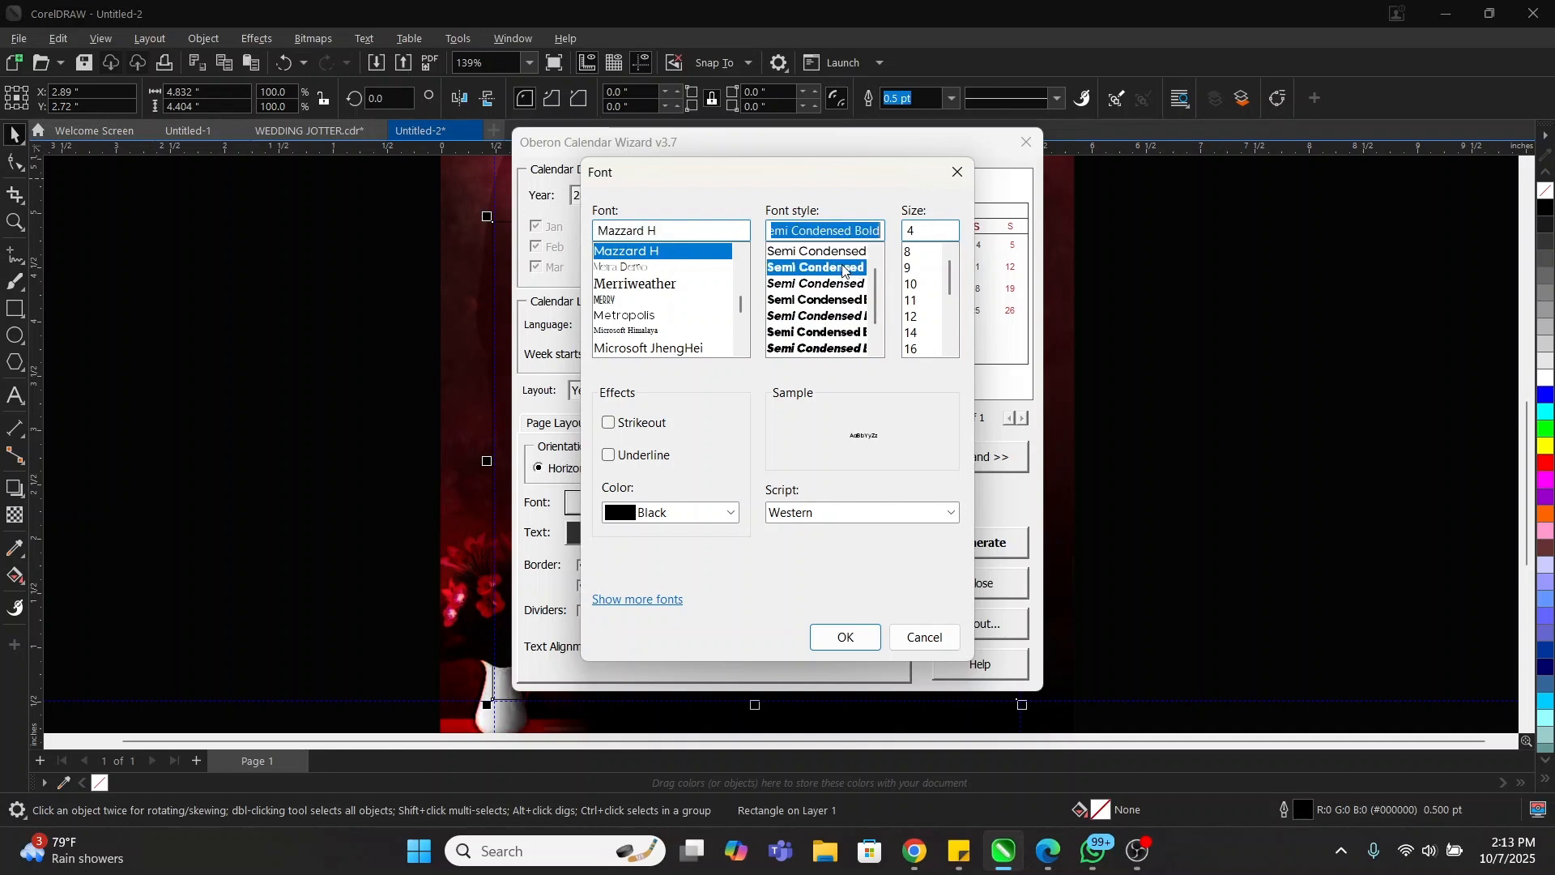
pyautogui.doubleClick(930, 230)
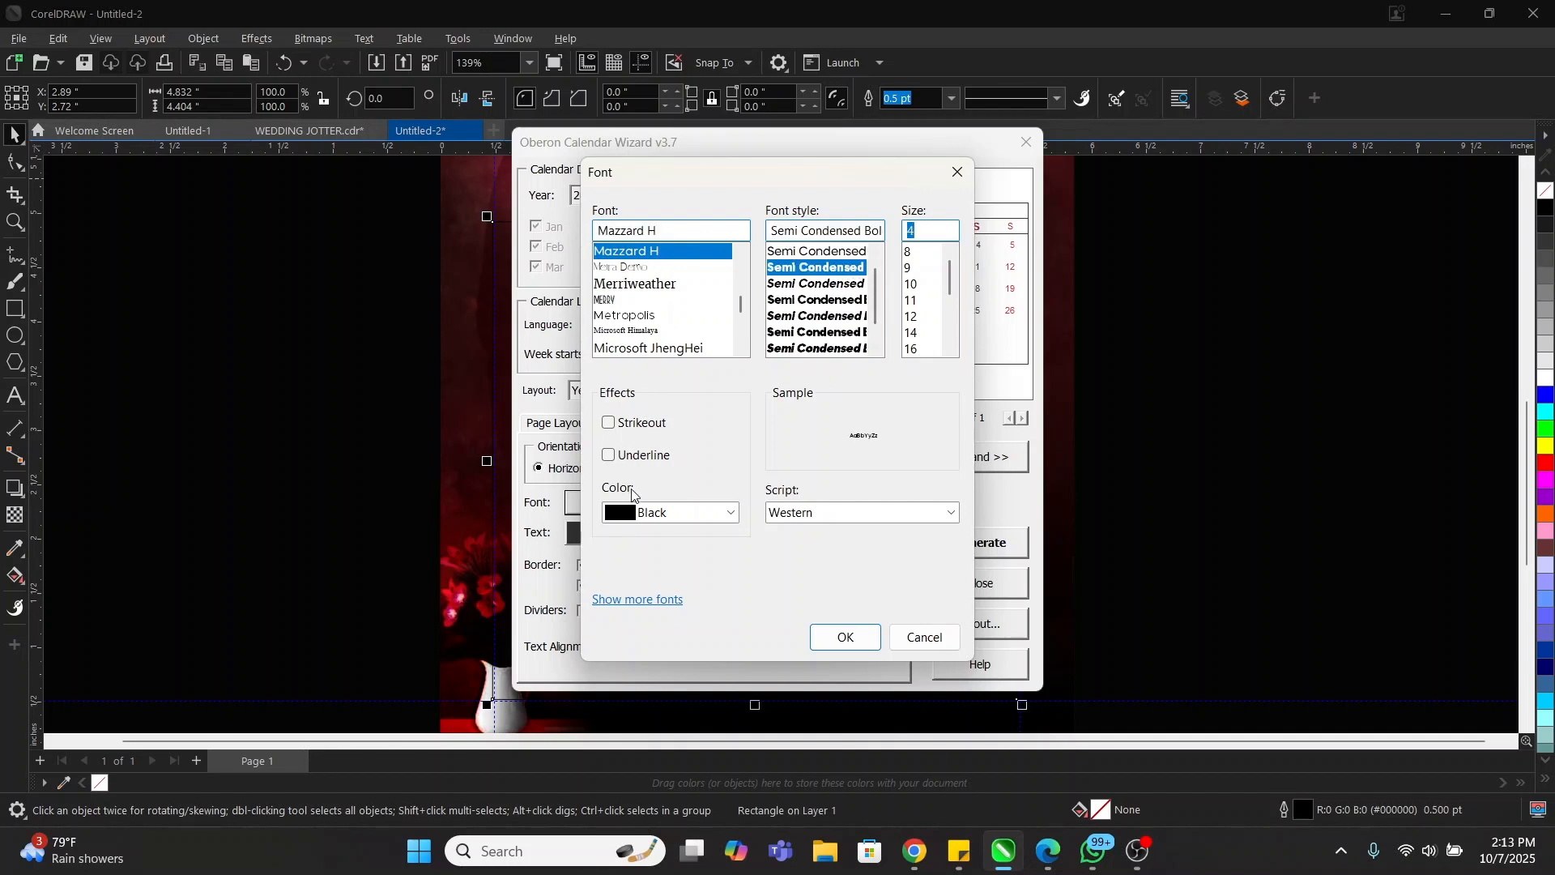
pyautogui.click(629, 512)
pyautogui.click(625, 679)
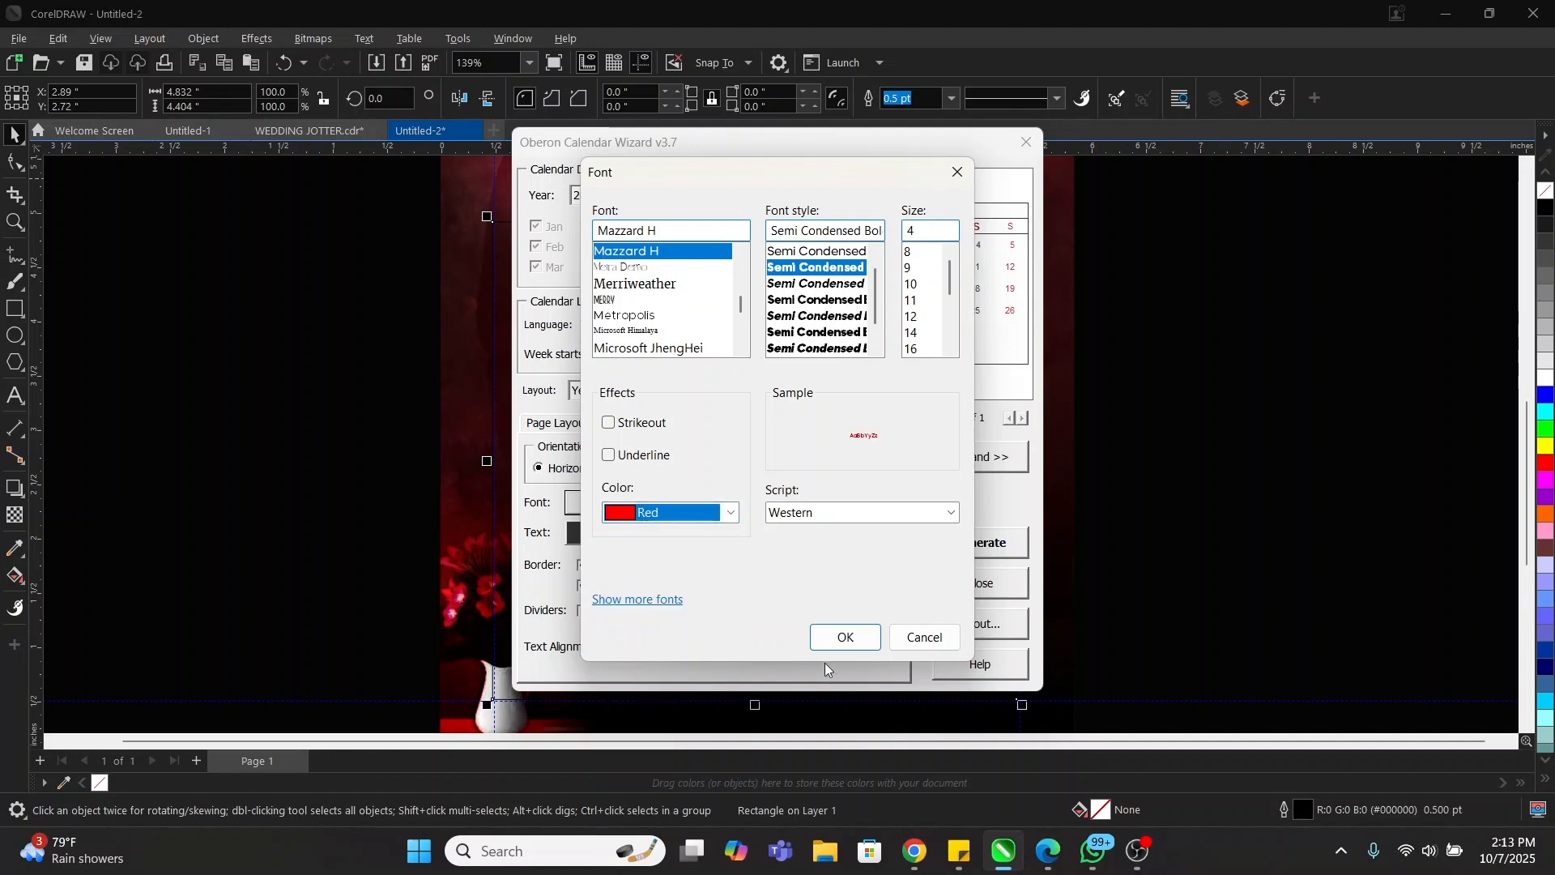
pyautogui.click(846, 637)
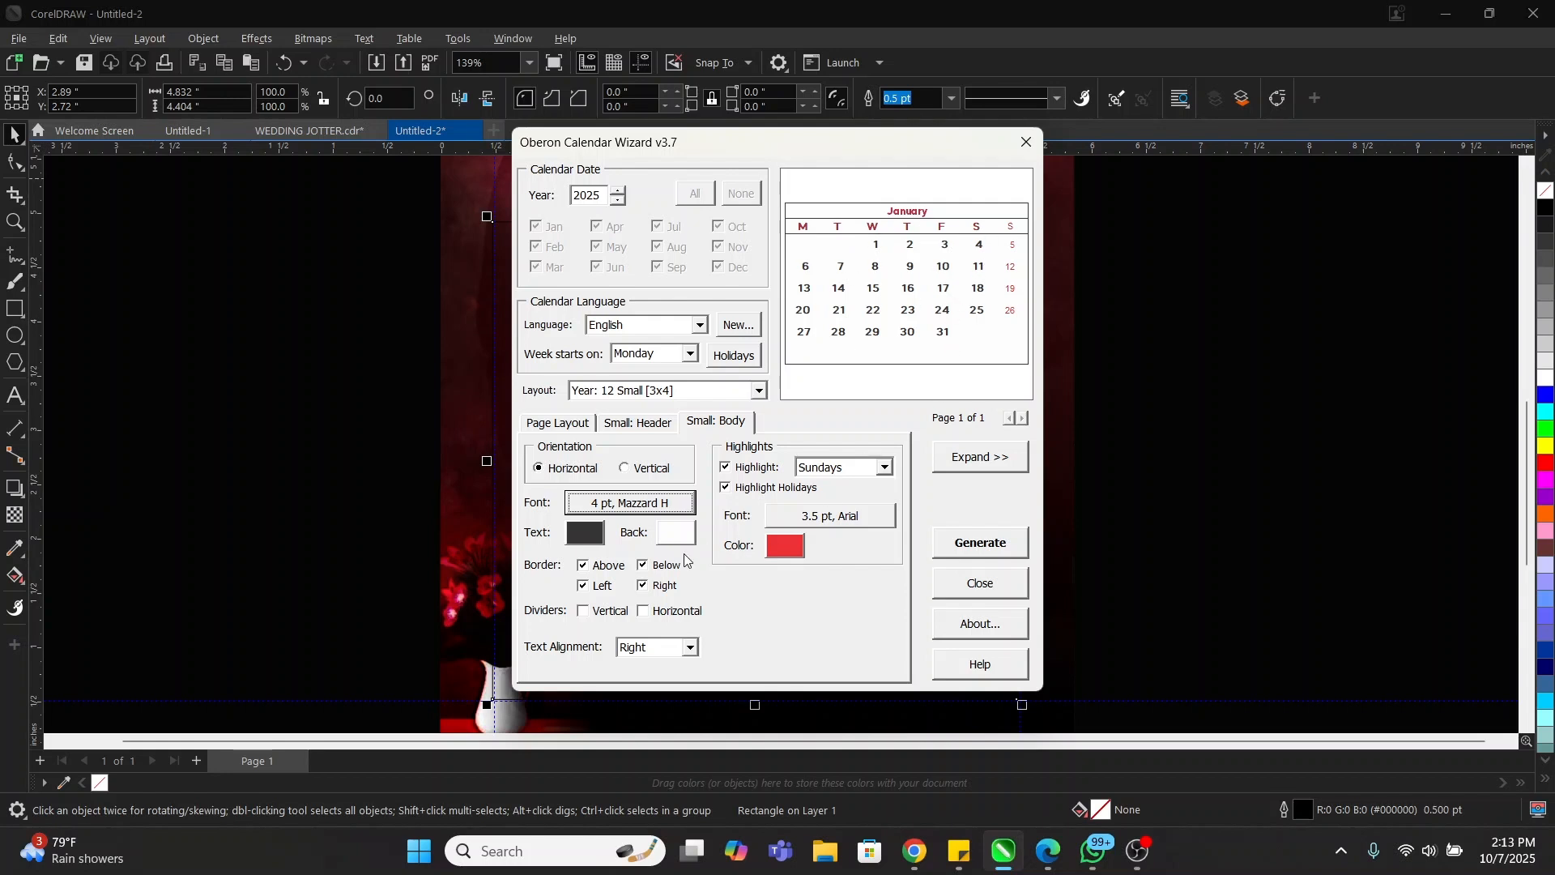
# - Change the small-month body text color to a dark red, about #BA3344
pyautogui.click(585, 533)
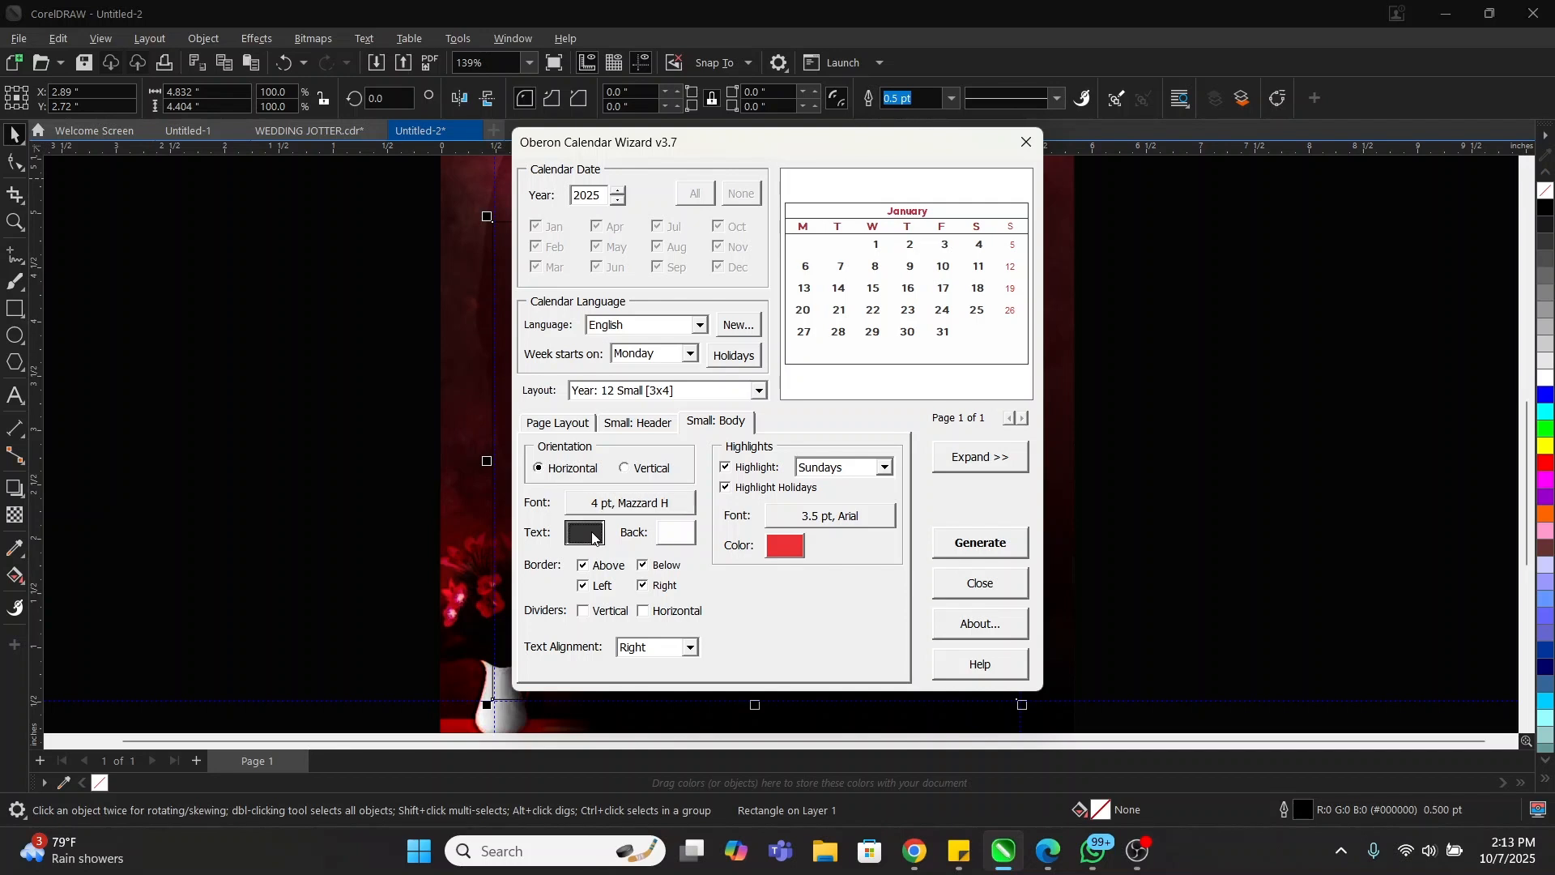
pyautogui.moveTo(660, 413); pyautogui.dragTo(775, 333)
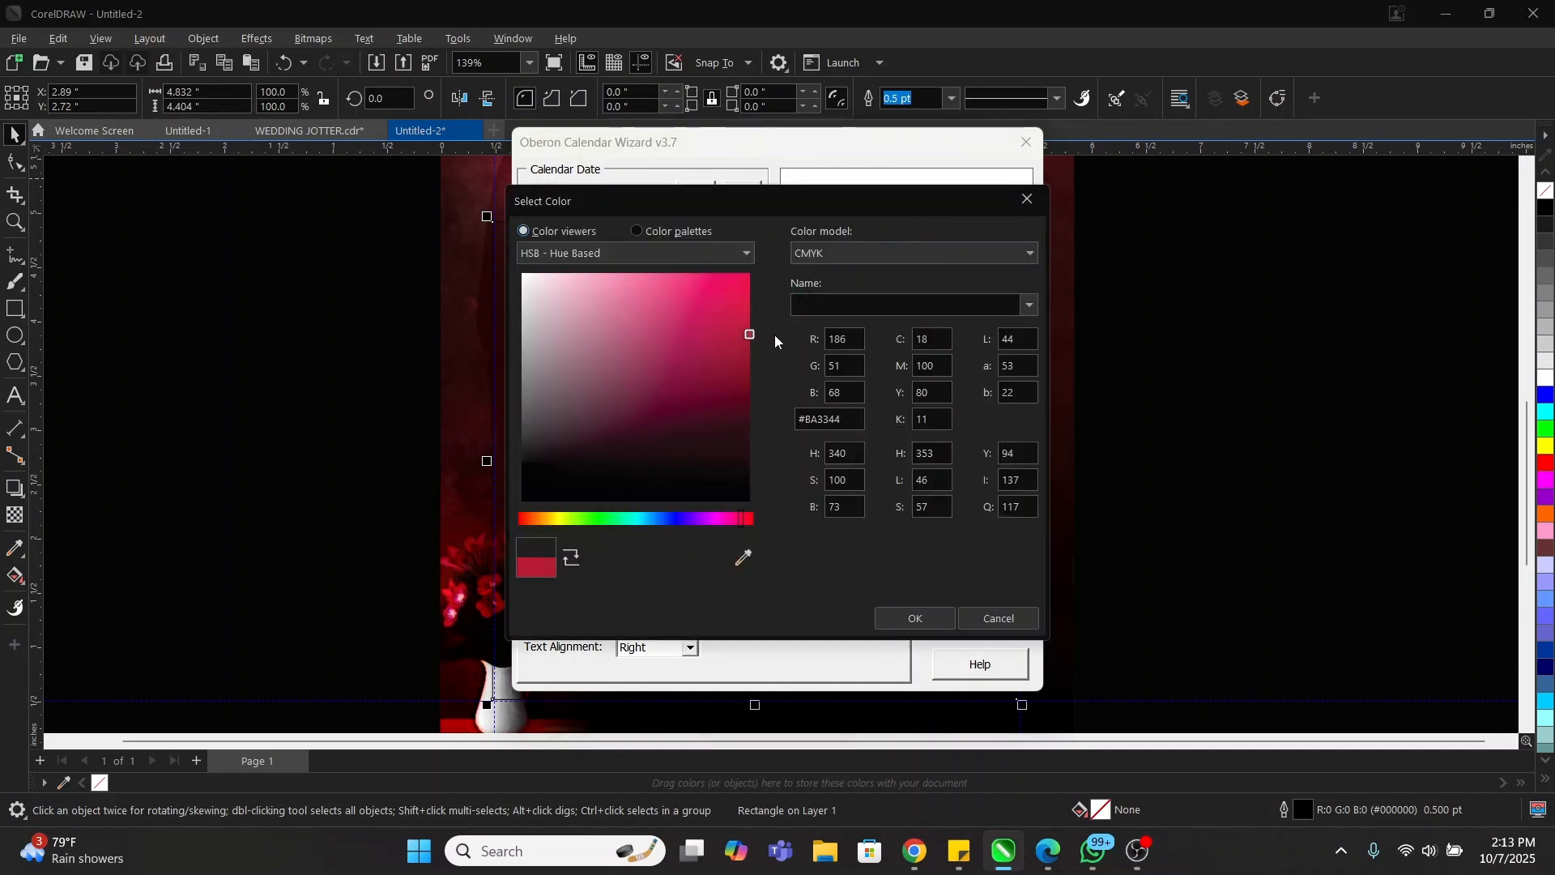
pyautogui.click(935, 624)
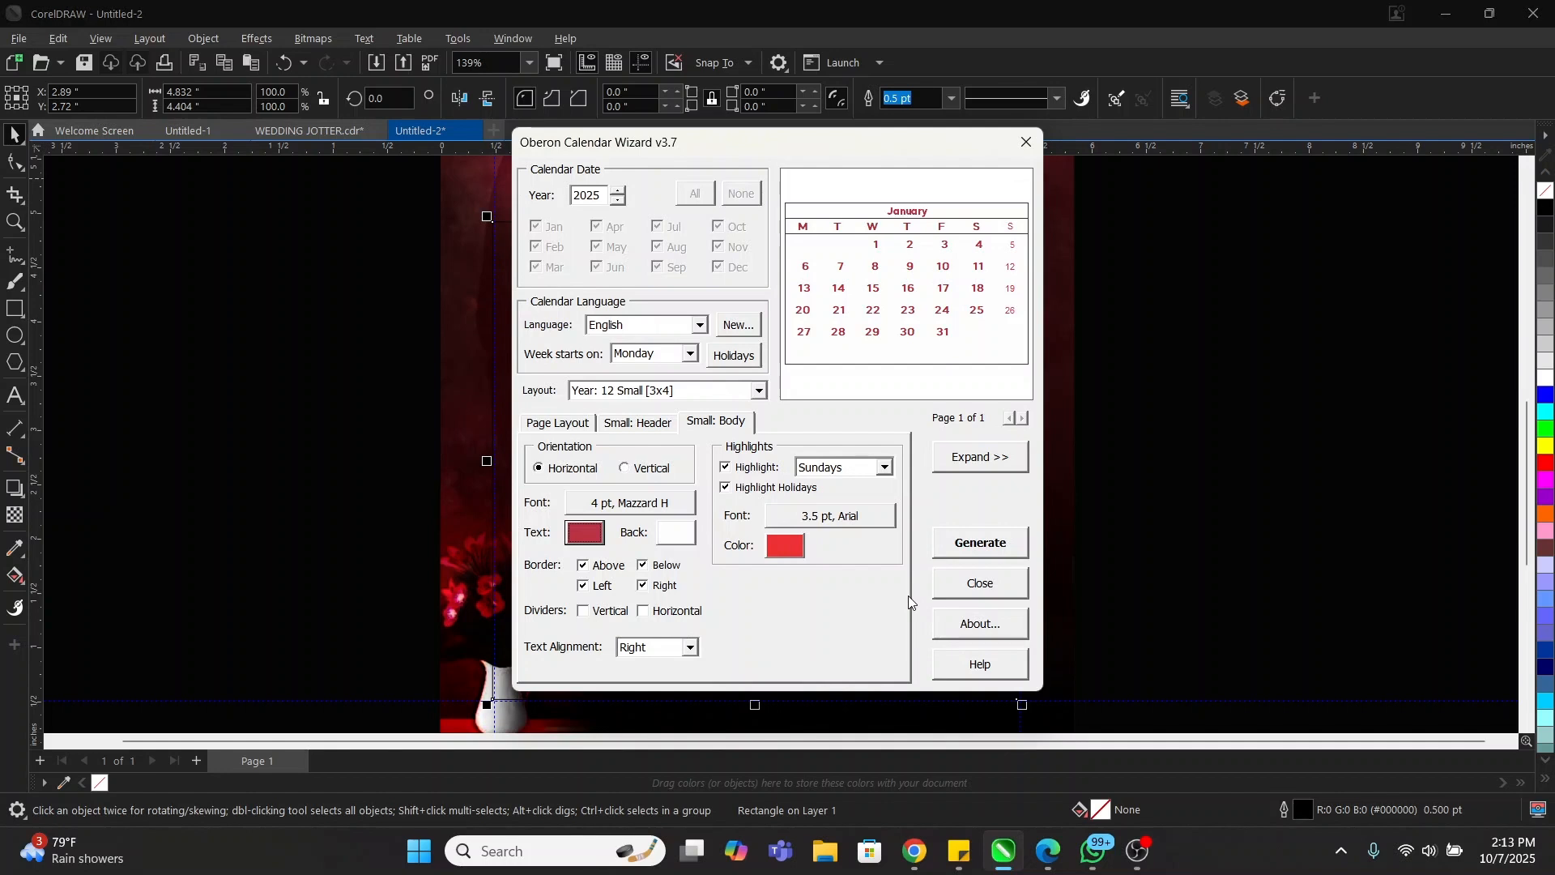
# - Change the small-month body text color to near-black
pyautogui.click(585, 533)
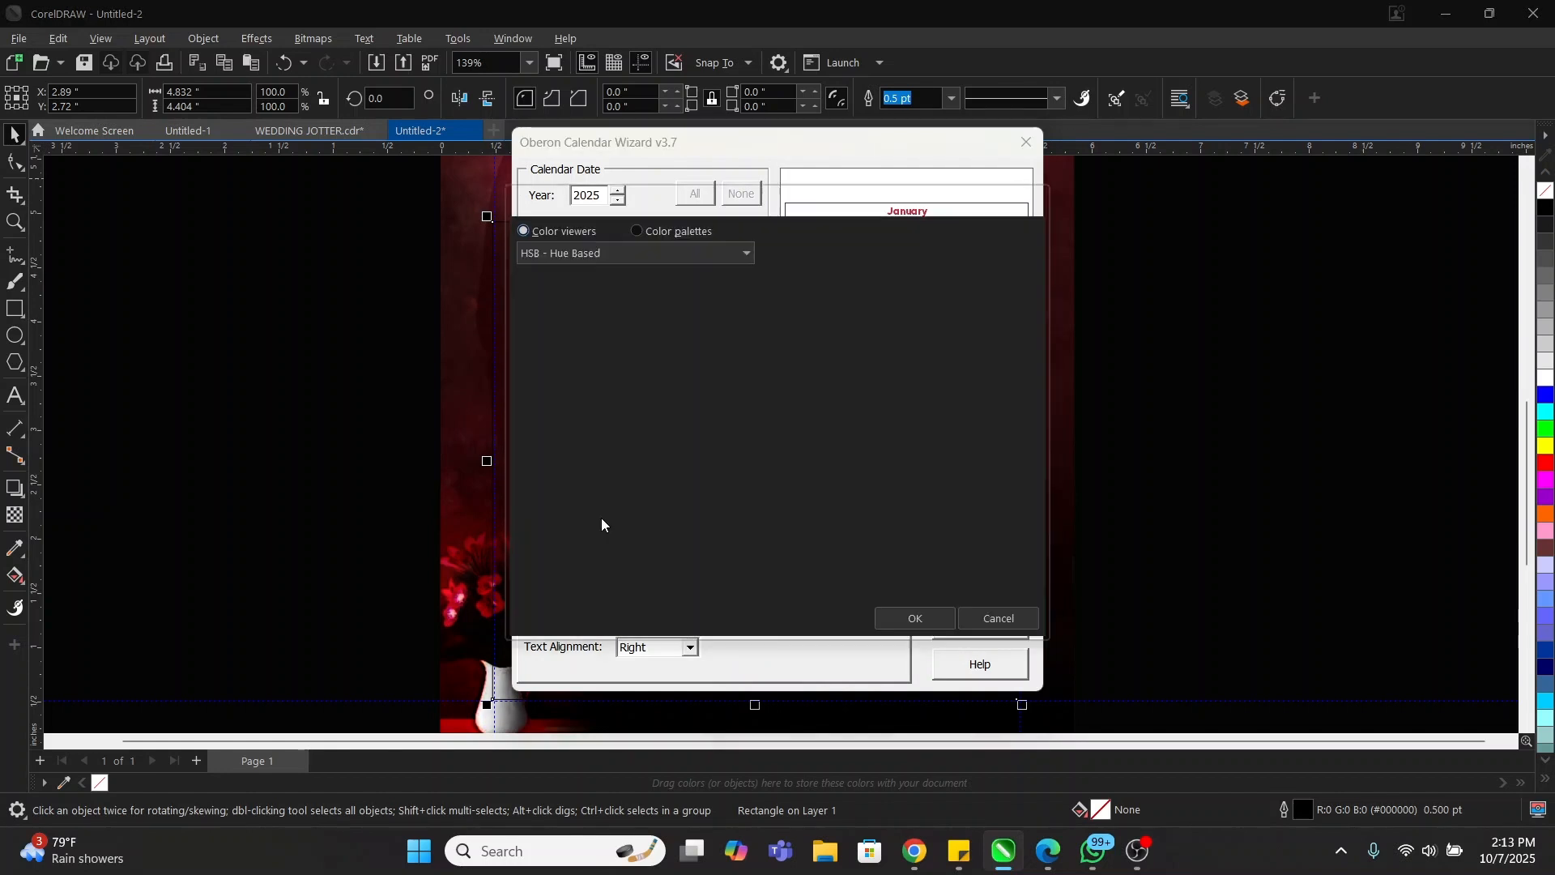
pyautogui.moveTo(679, 339); pyautogui.dragTo(528, 503)
pyautogui.click(935, 620)
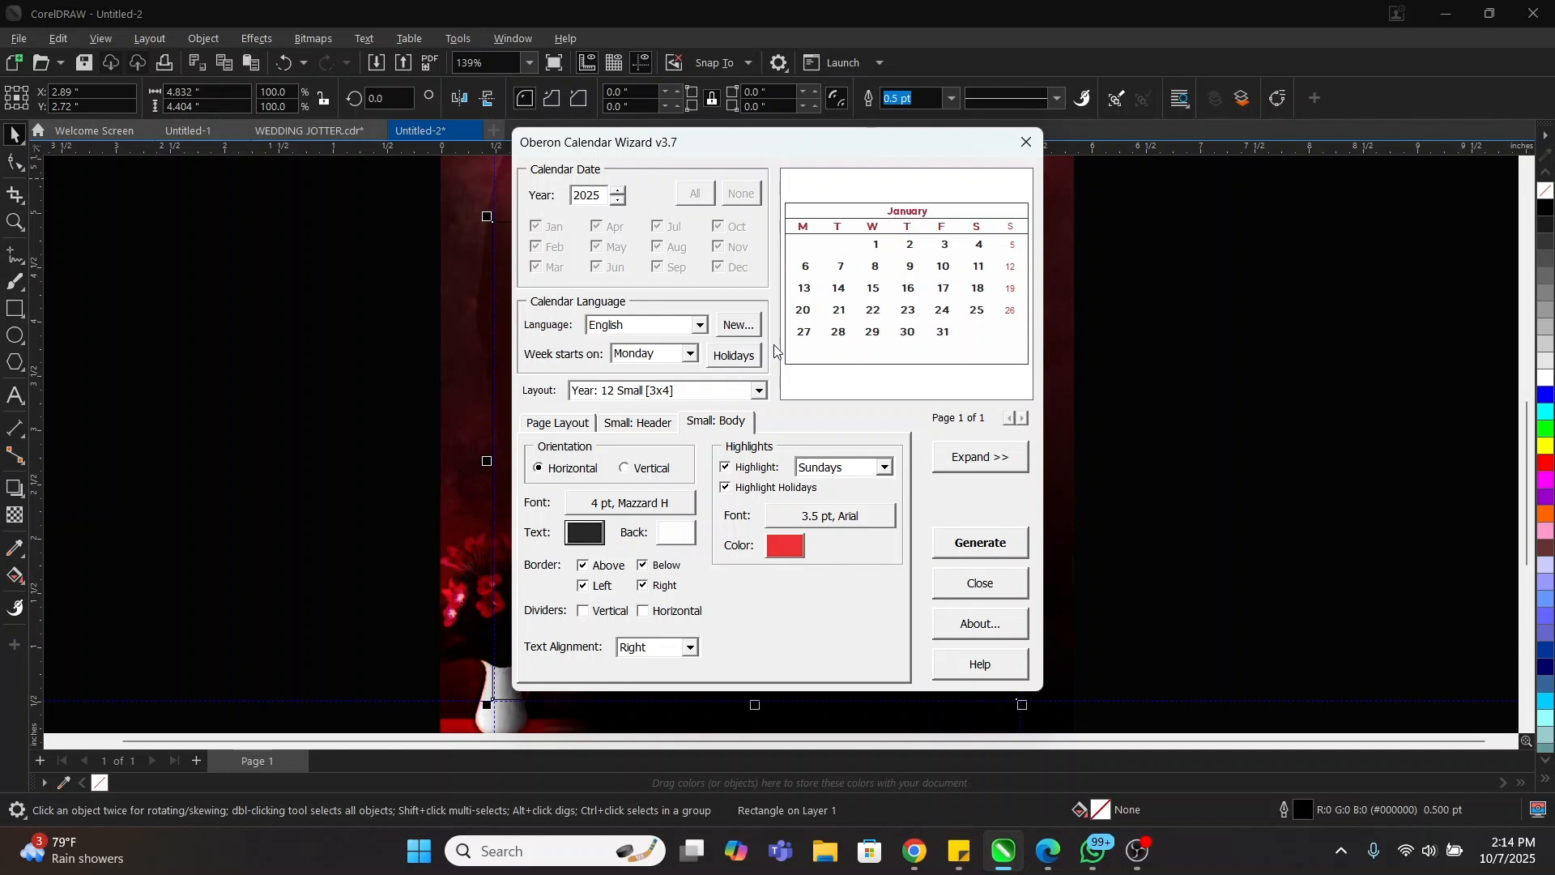
# - Change the month title's background color to near-black, about #282829
pyautogui.click(638, 423)
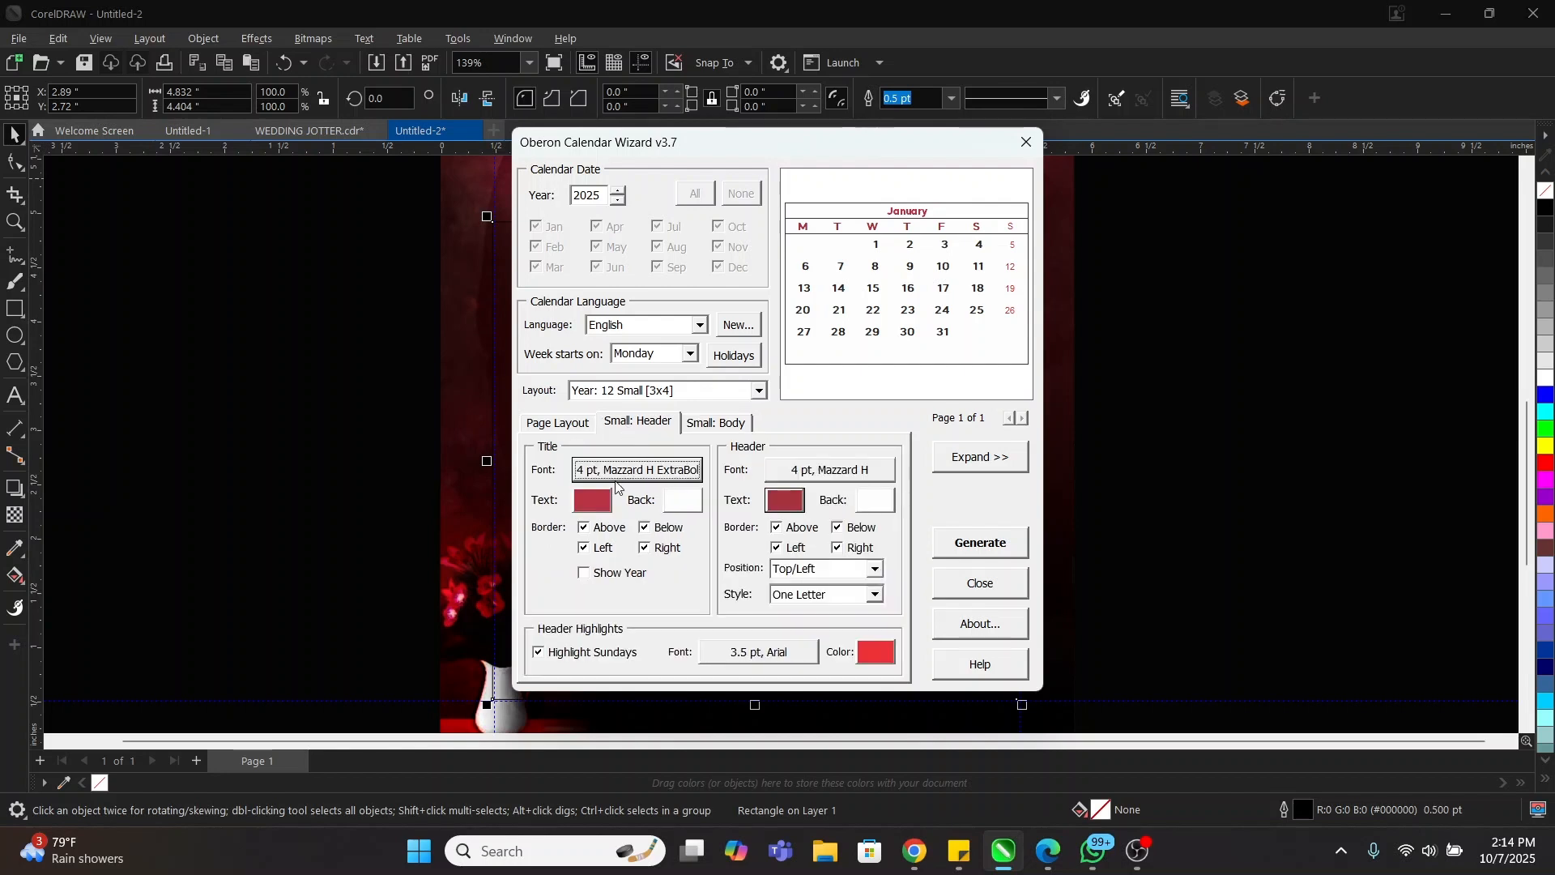
pyautogui.click(680, 501)
pyautogui.click(522, 500)
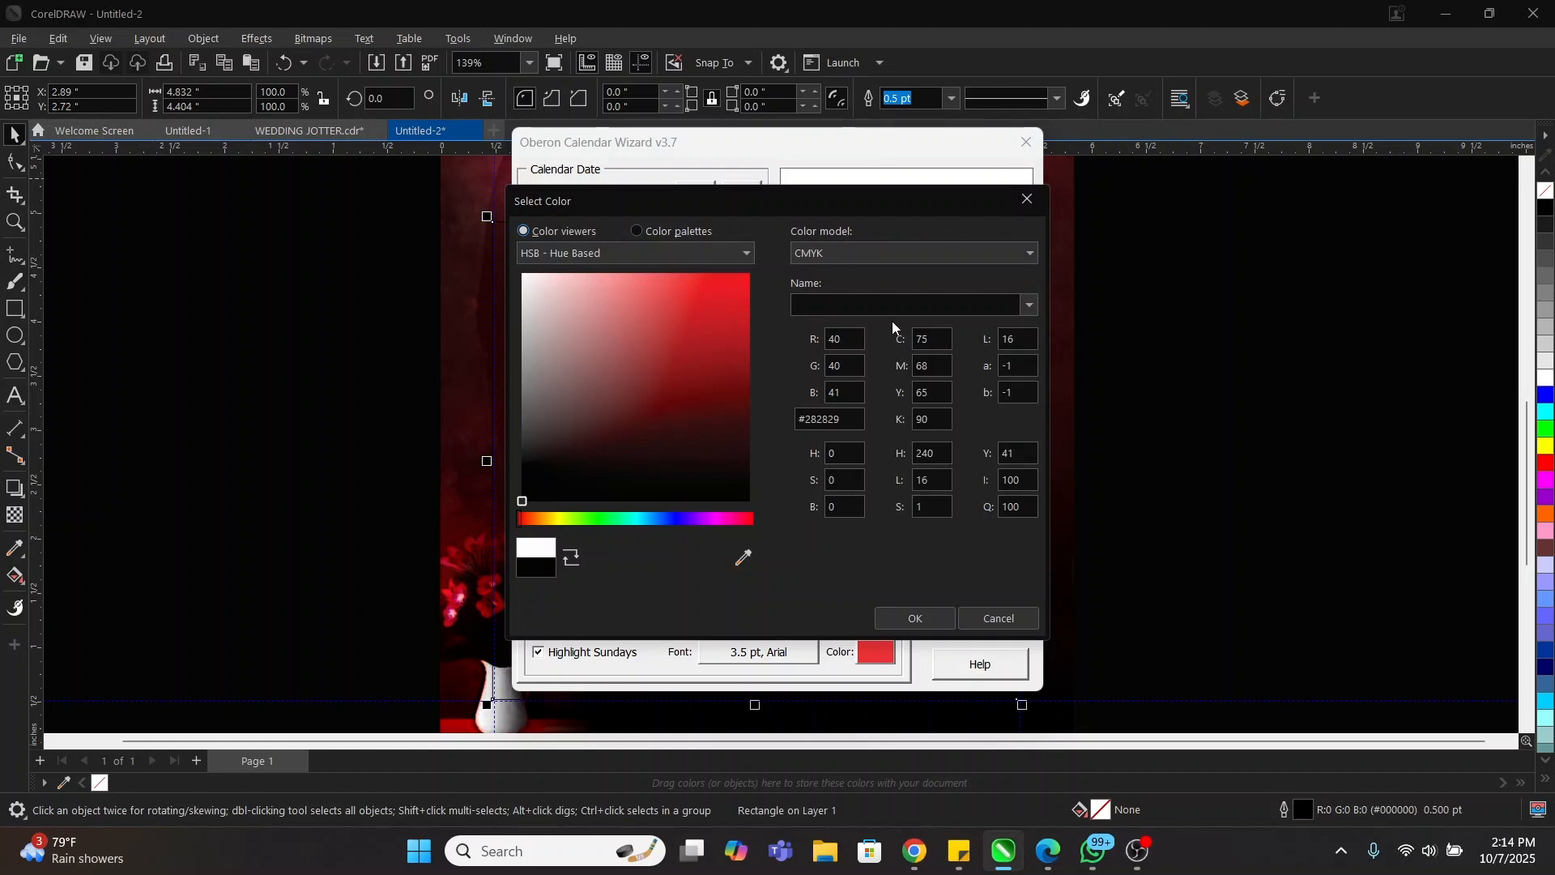
pyautogui.click(915, 615)
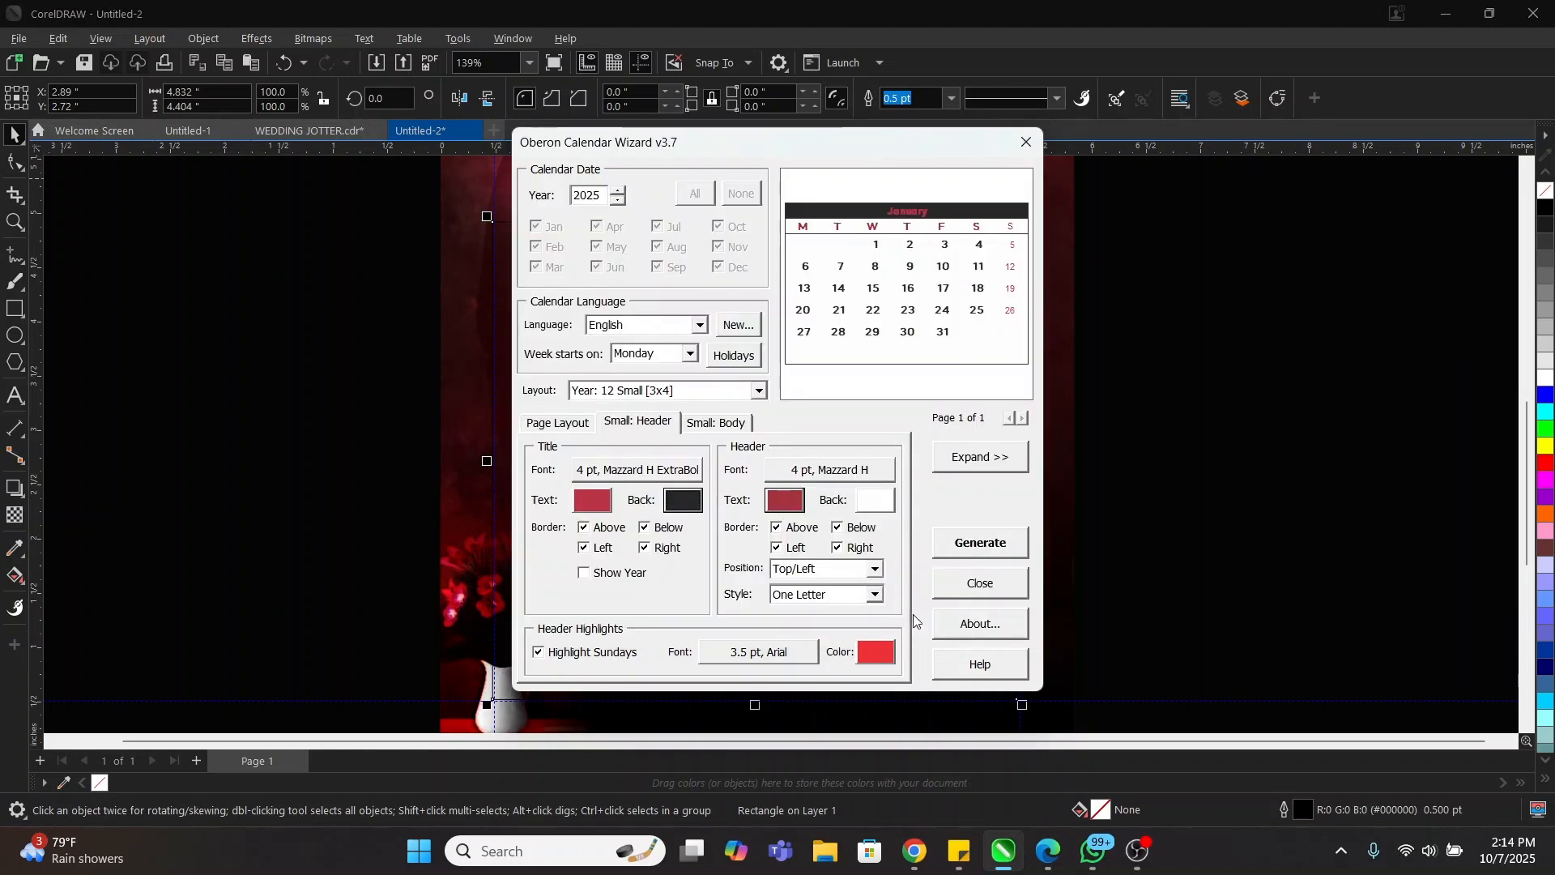
# - Change the month title's background color to a dark red, about #AC3335
pyautogui.click(696, 498)
pyautogui.moveTo(676, 519); pyautogui.dragTo(749, 522)
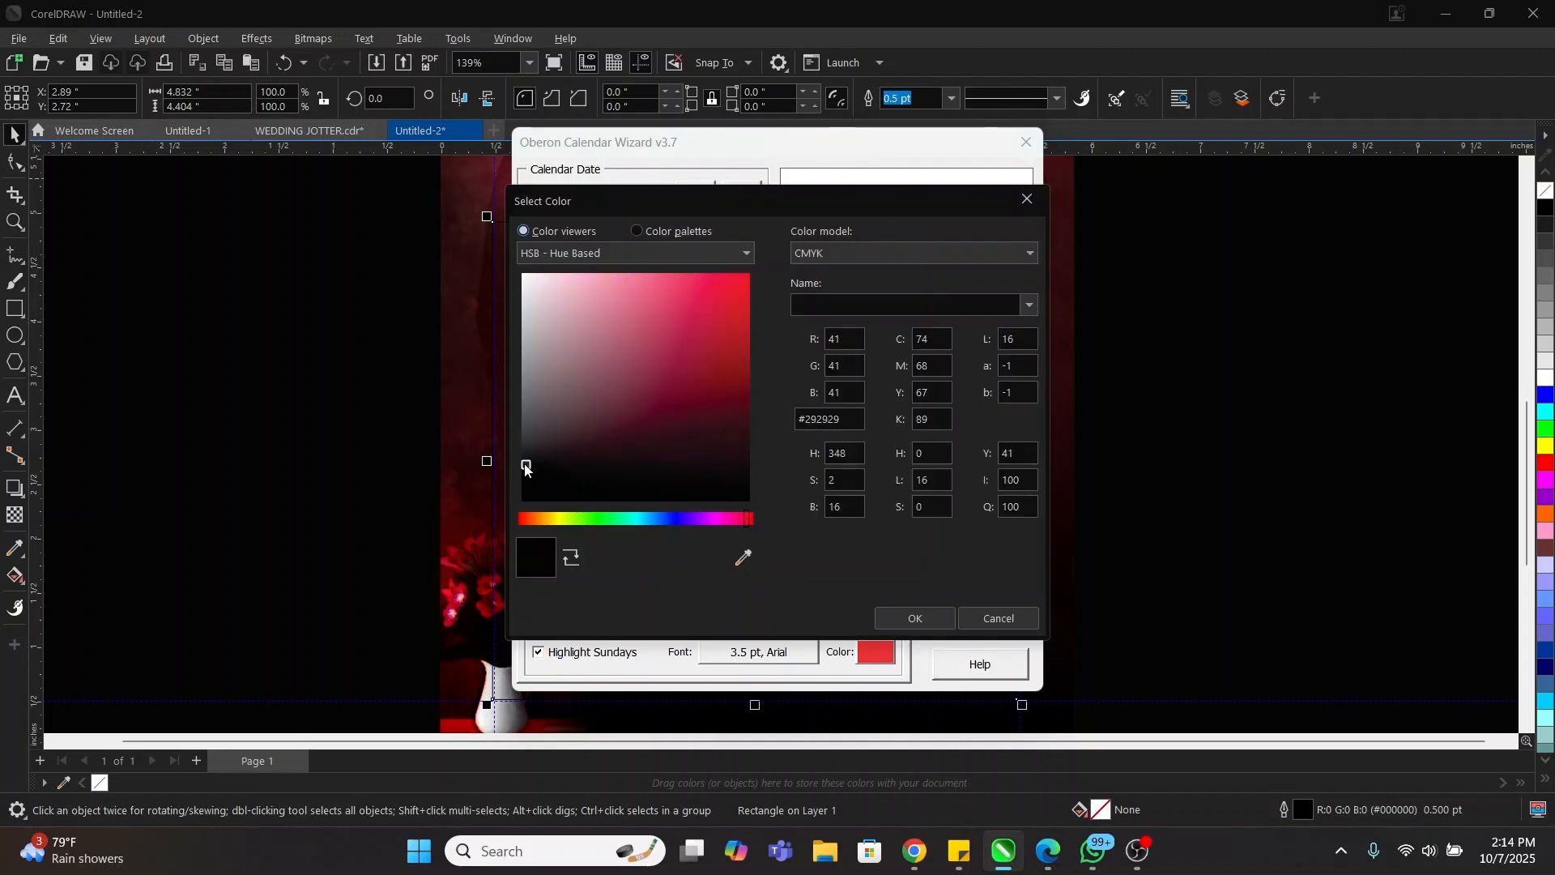
pyautogui.moveTo(527, 464)
pyautogui.mouseDown()
pyautogui.moveTo(779, 405)
pyautogui.moveTo(808, 345)
pyautogui.mouseUp()
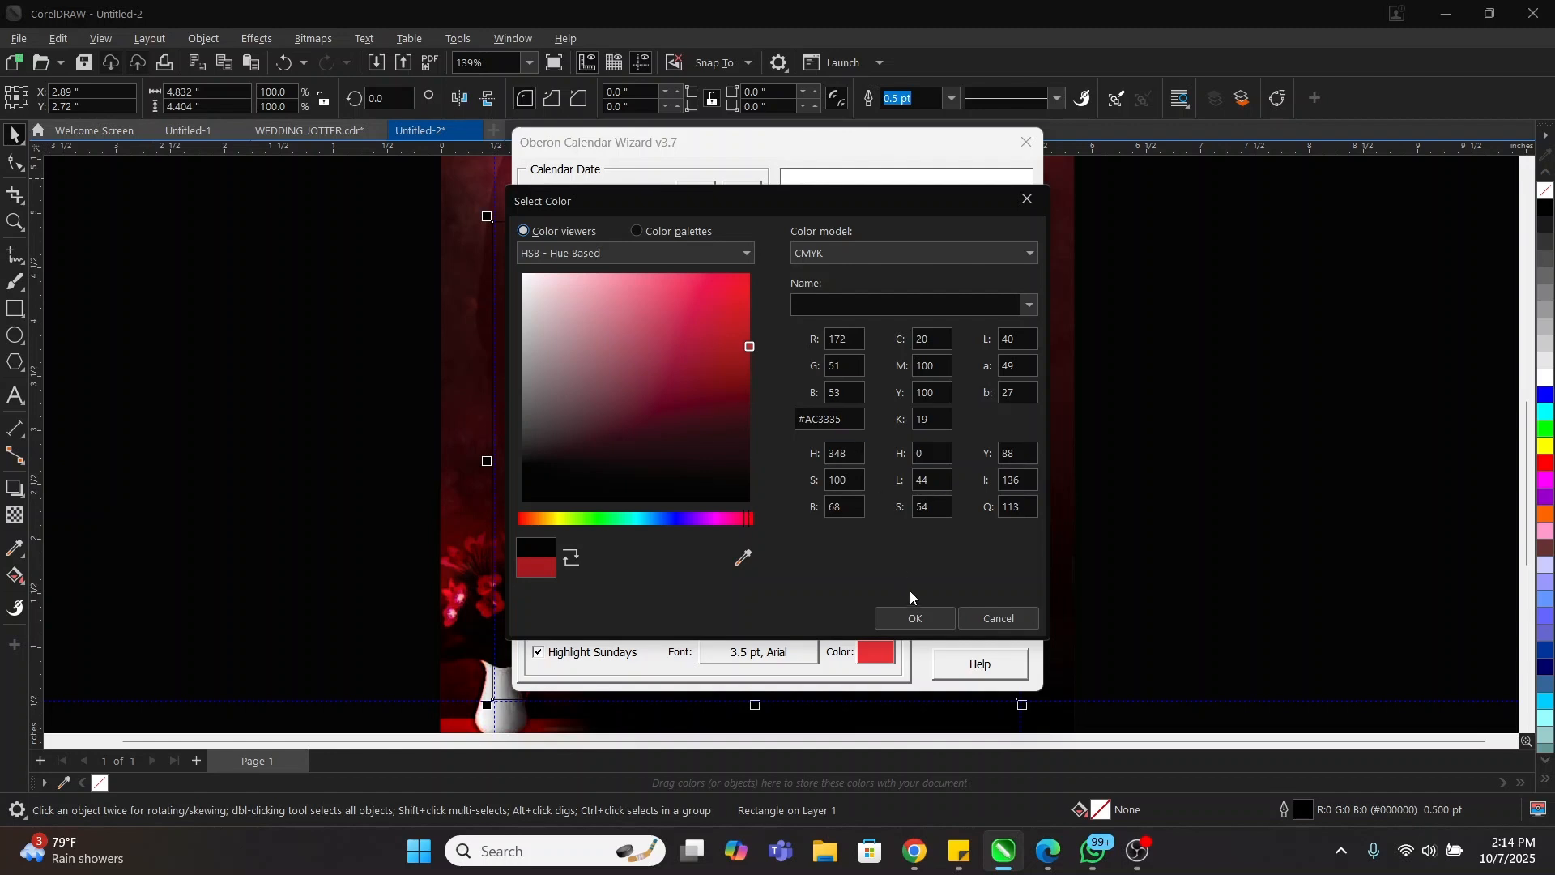
pyautogui.click(914, 617)
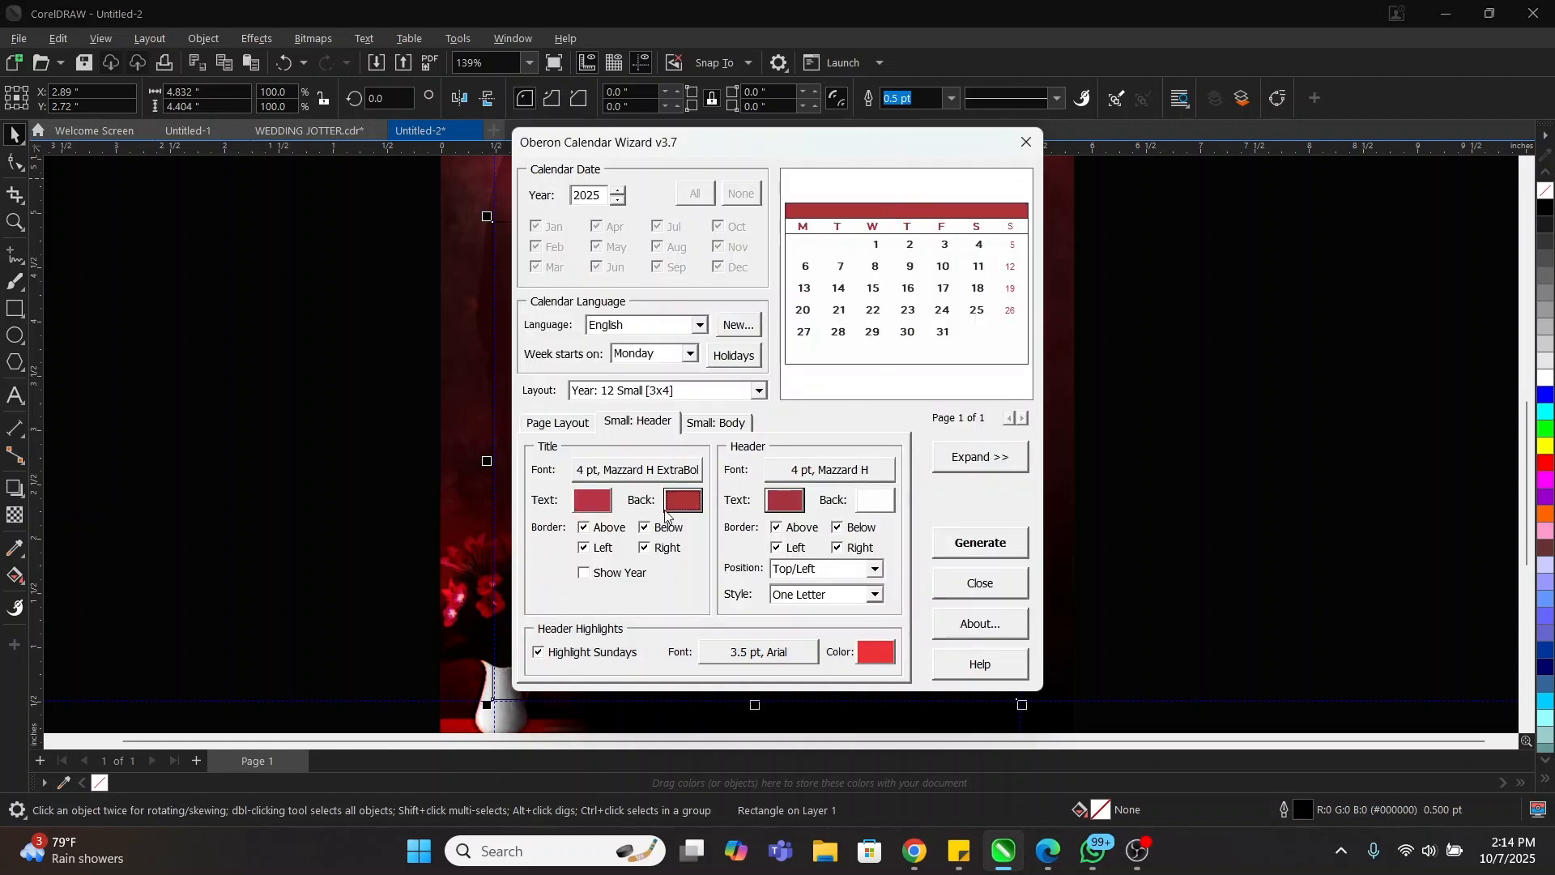
# - Change the month title's text color to near-white, about #F9FBFC
pyautogui.click(606, 502)
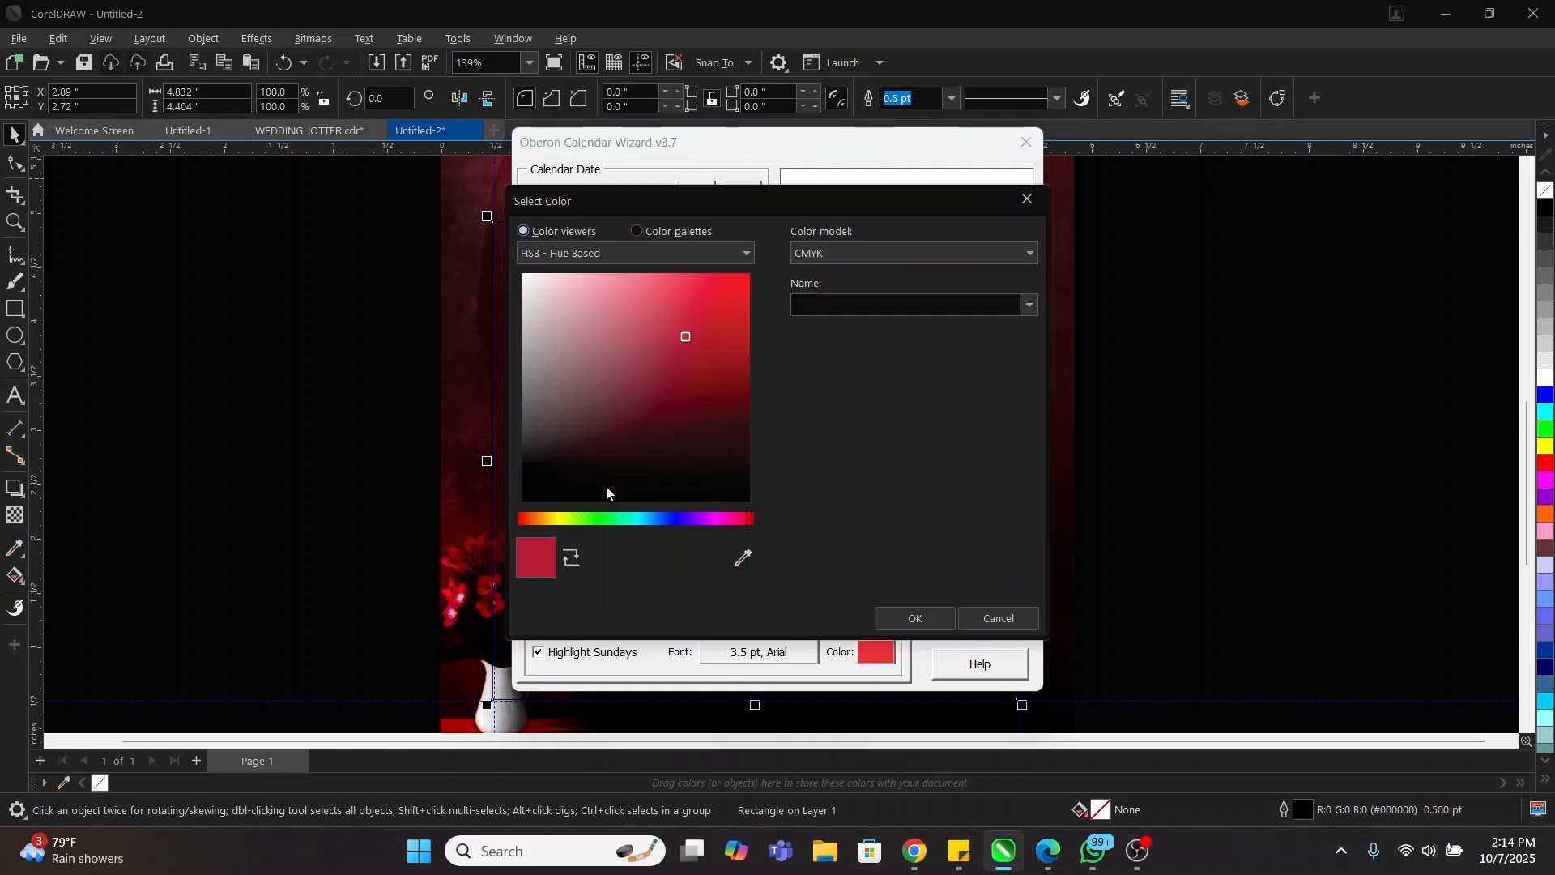
pyautogui.moveTo(682, 318); pyautogui.dragTo(492, 277)
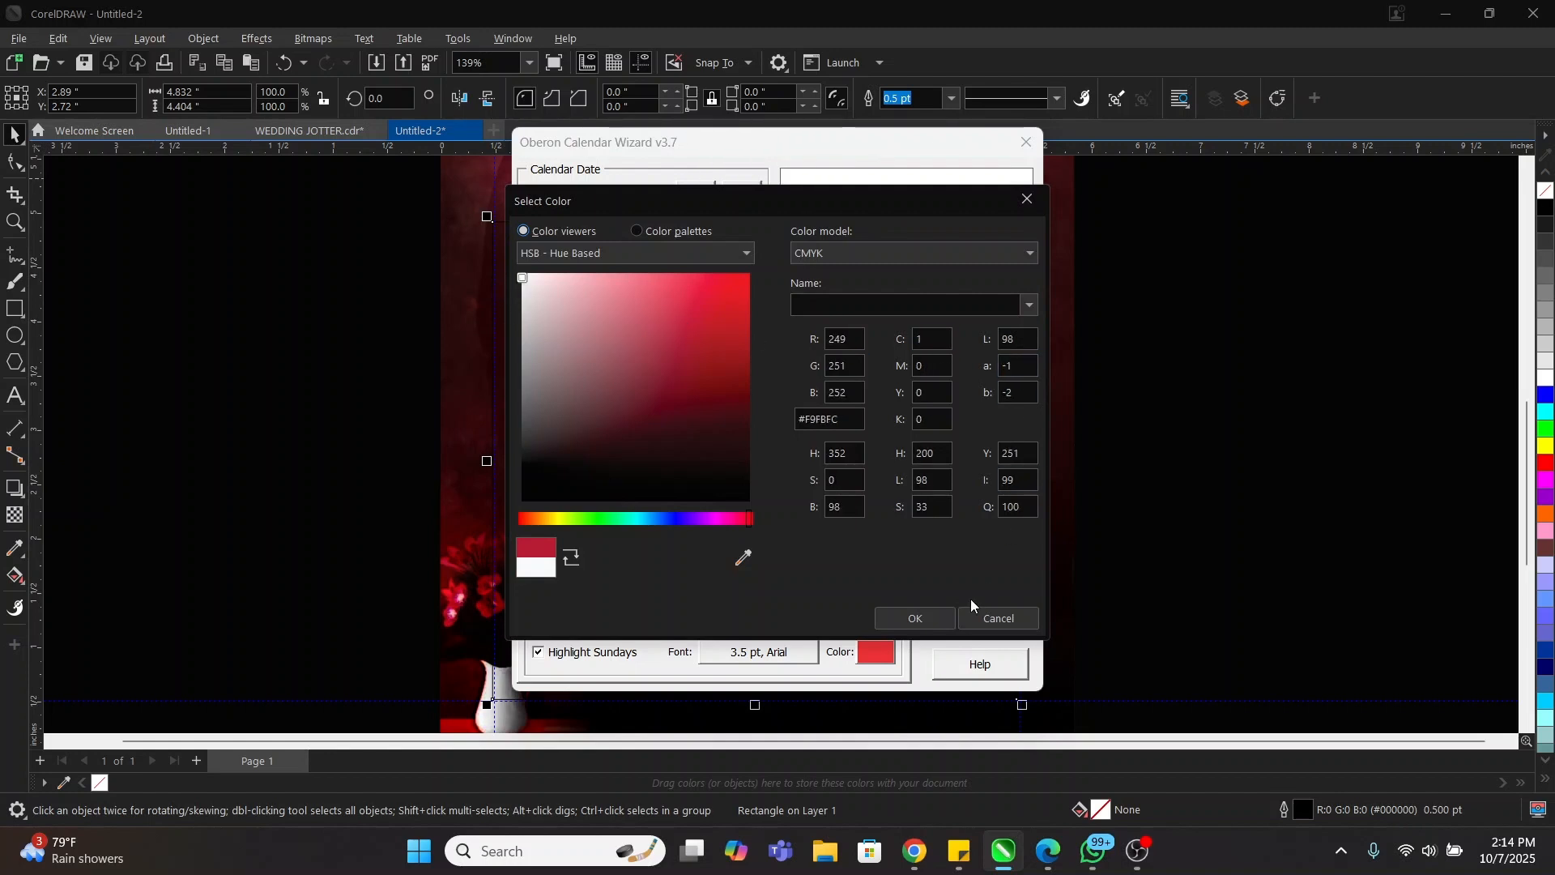
pyautogui.click(914, 619)
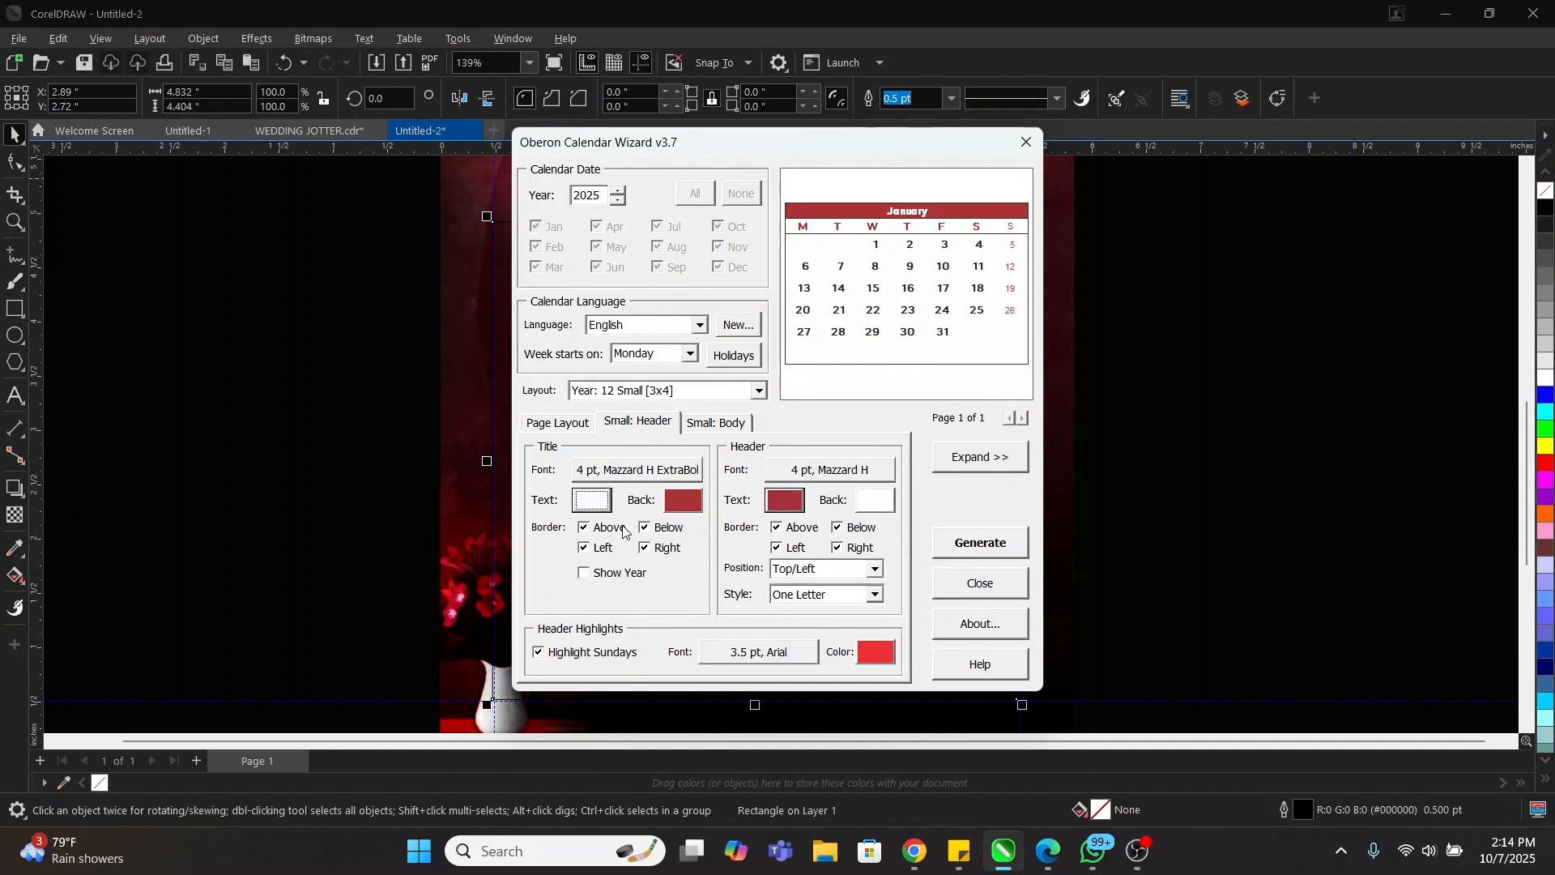
# - Generate the 2025 twelve-month calendar with the current page layout and close the Calendar Wizard
pyautogui.click(716, 422)
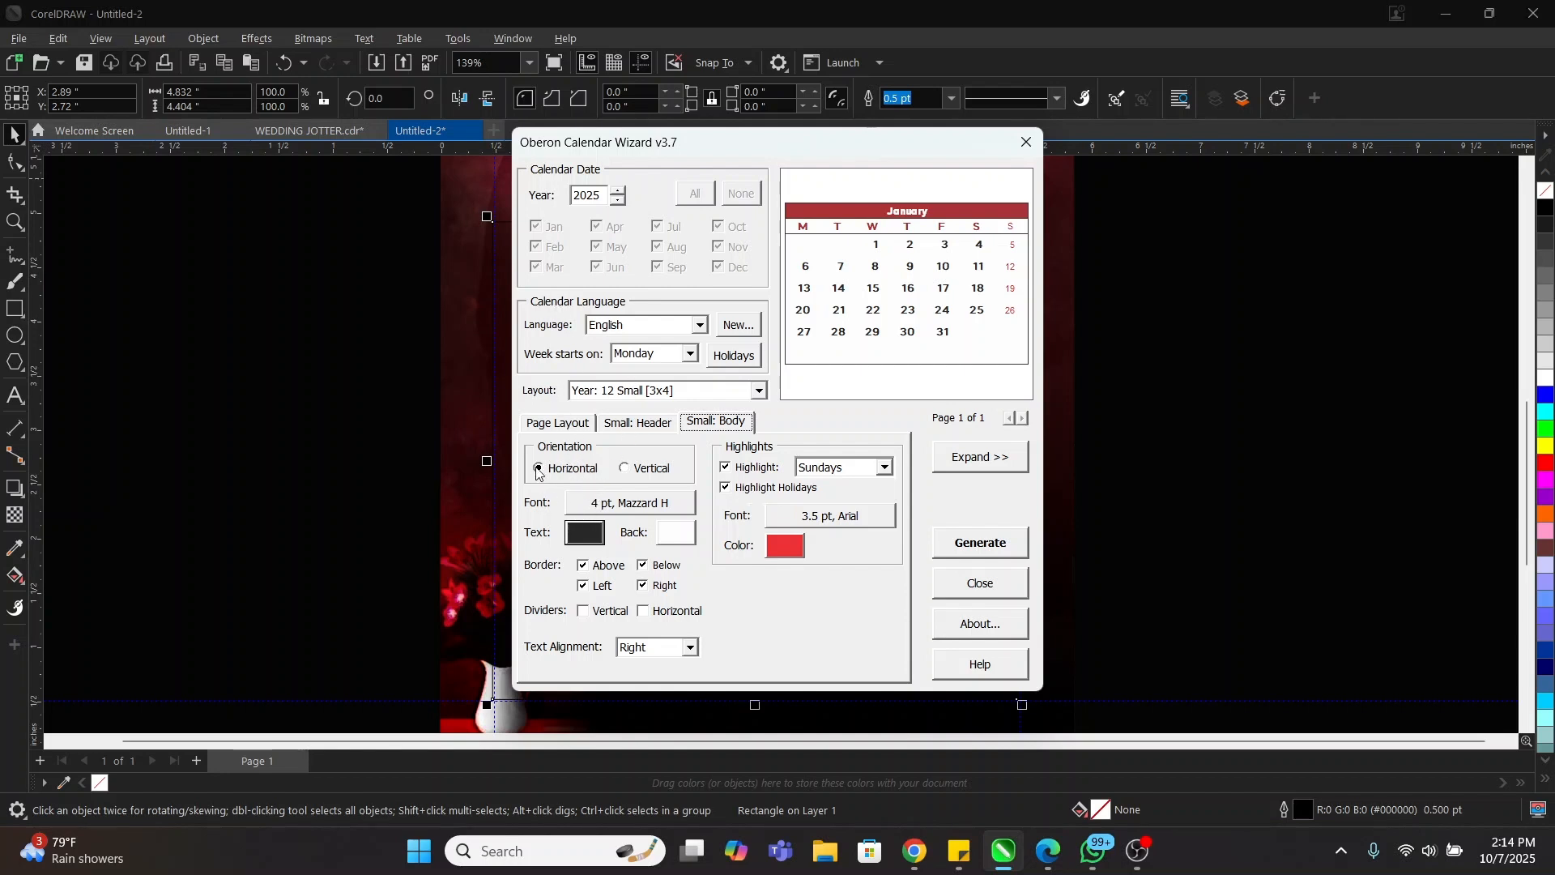
pyautogui.click(563, 429)
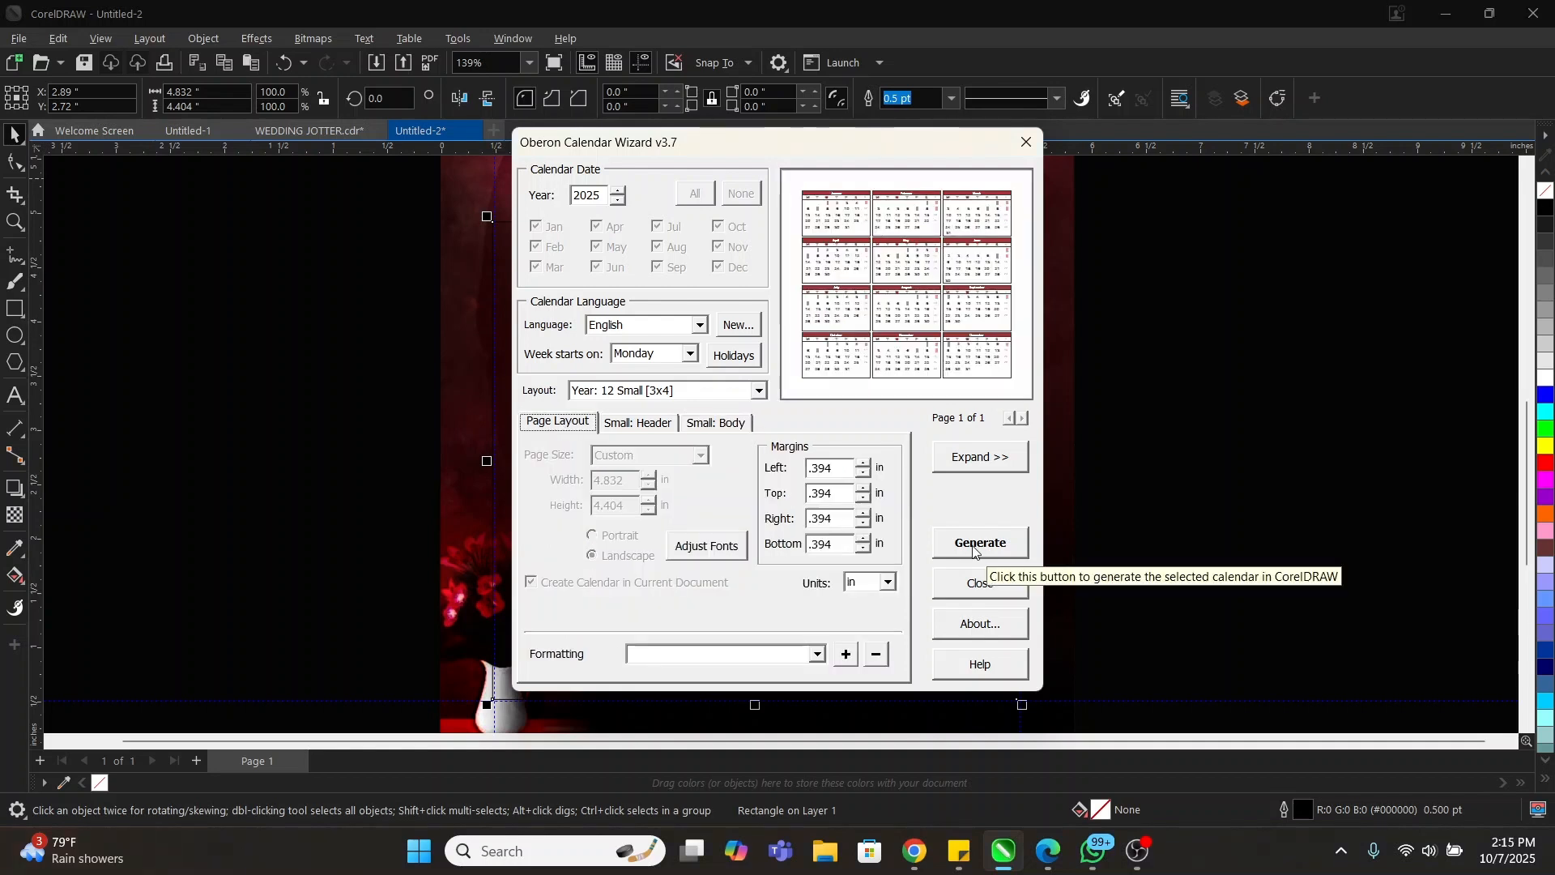
pyautogui.click(973, 551)
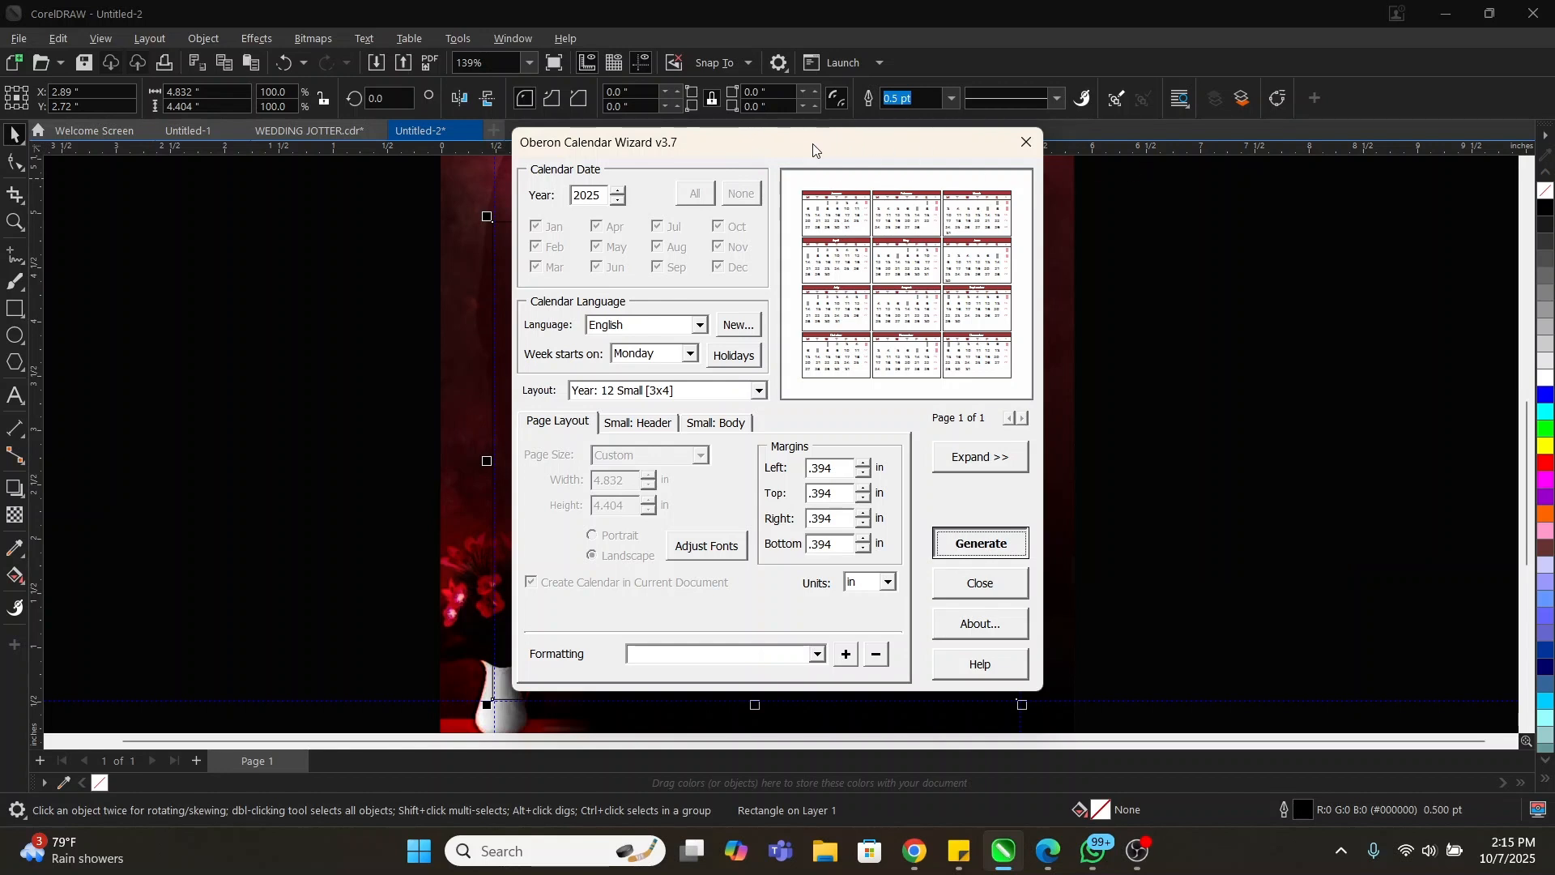
pyautogui.click(980, 544)
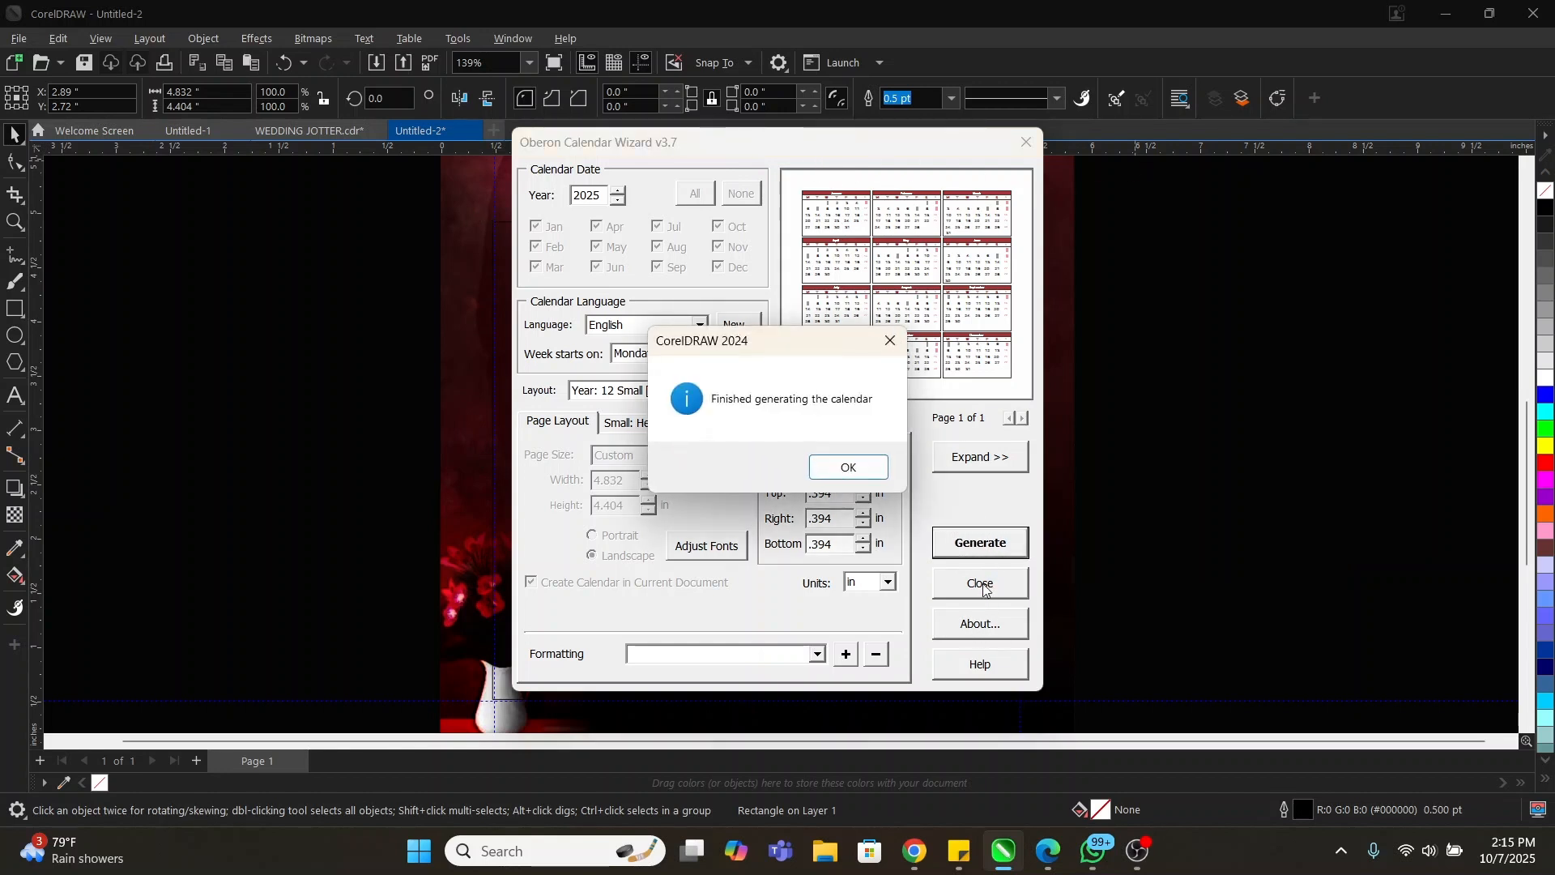
pyautogui.click(849, 472)
pyautogui.moveTo(808, 139); pyautogui.dragTo(1104, 102)
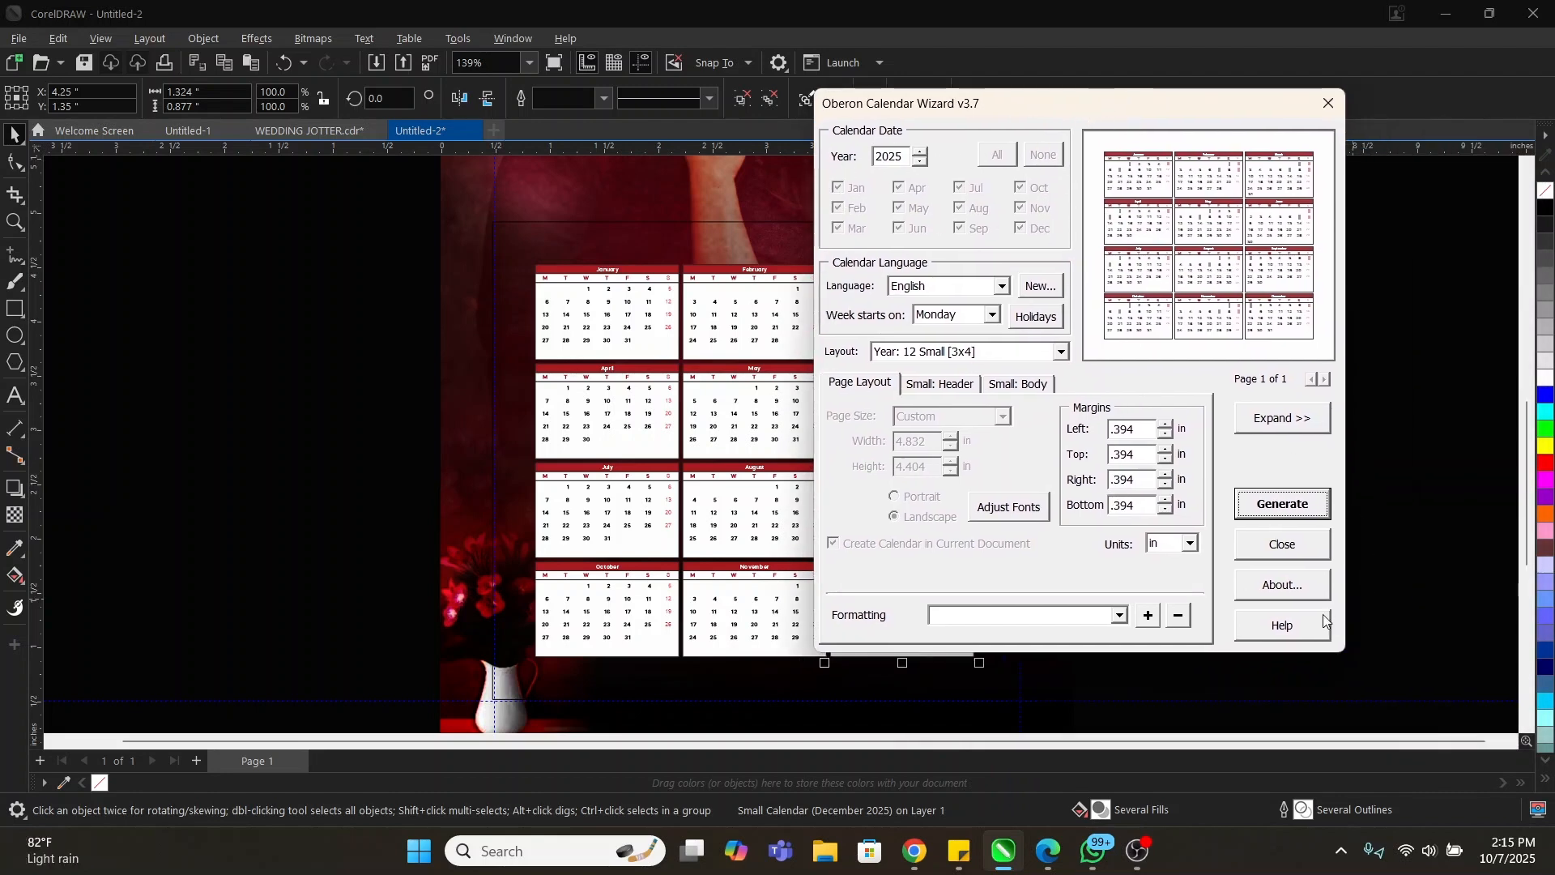
pyautogui.click(1306, 549)
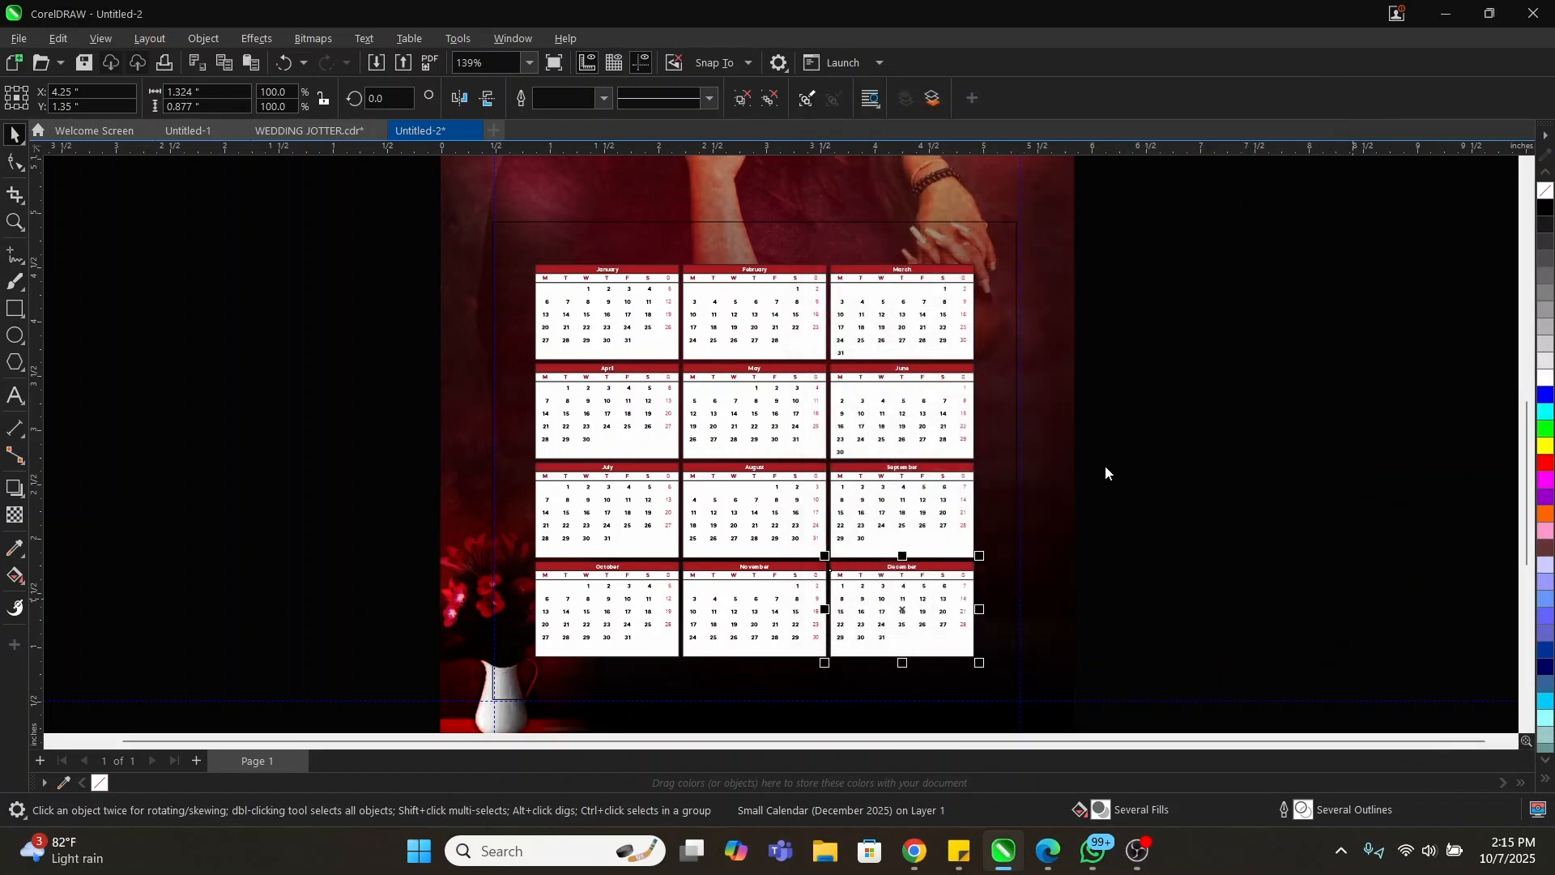
# - Delete the outline rectangle surrounding the generated calendar
pyautogui.press('z')
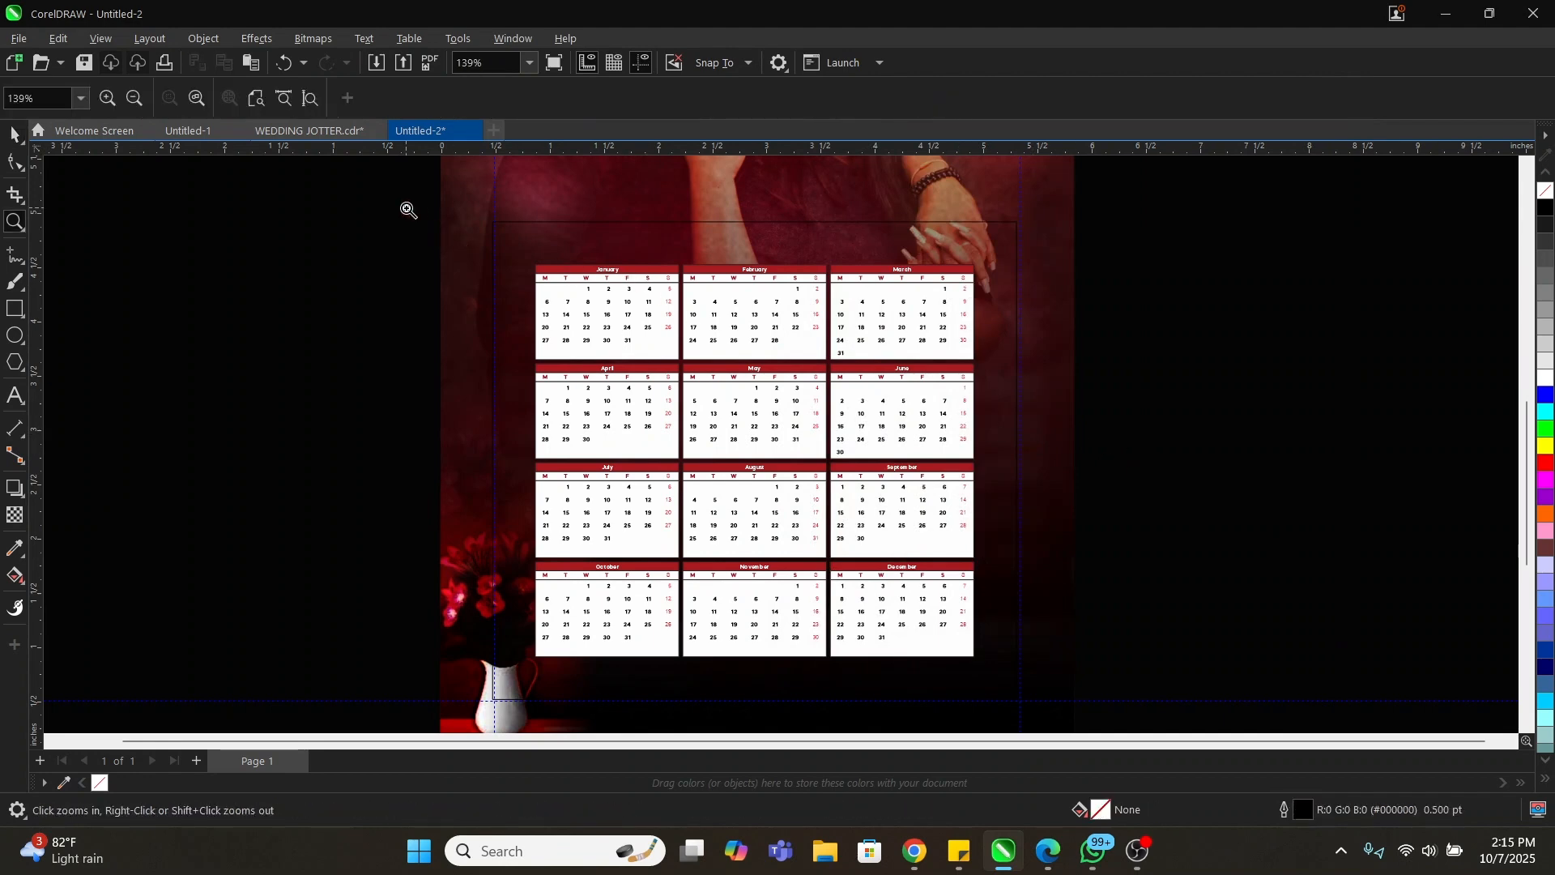
pyautogui.moveTo(405, 208); pyautogui.dragTo(1075, 699)
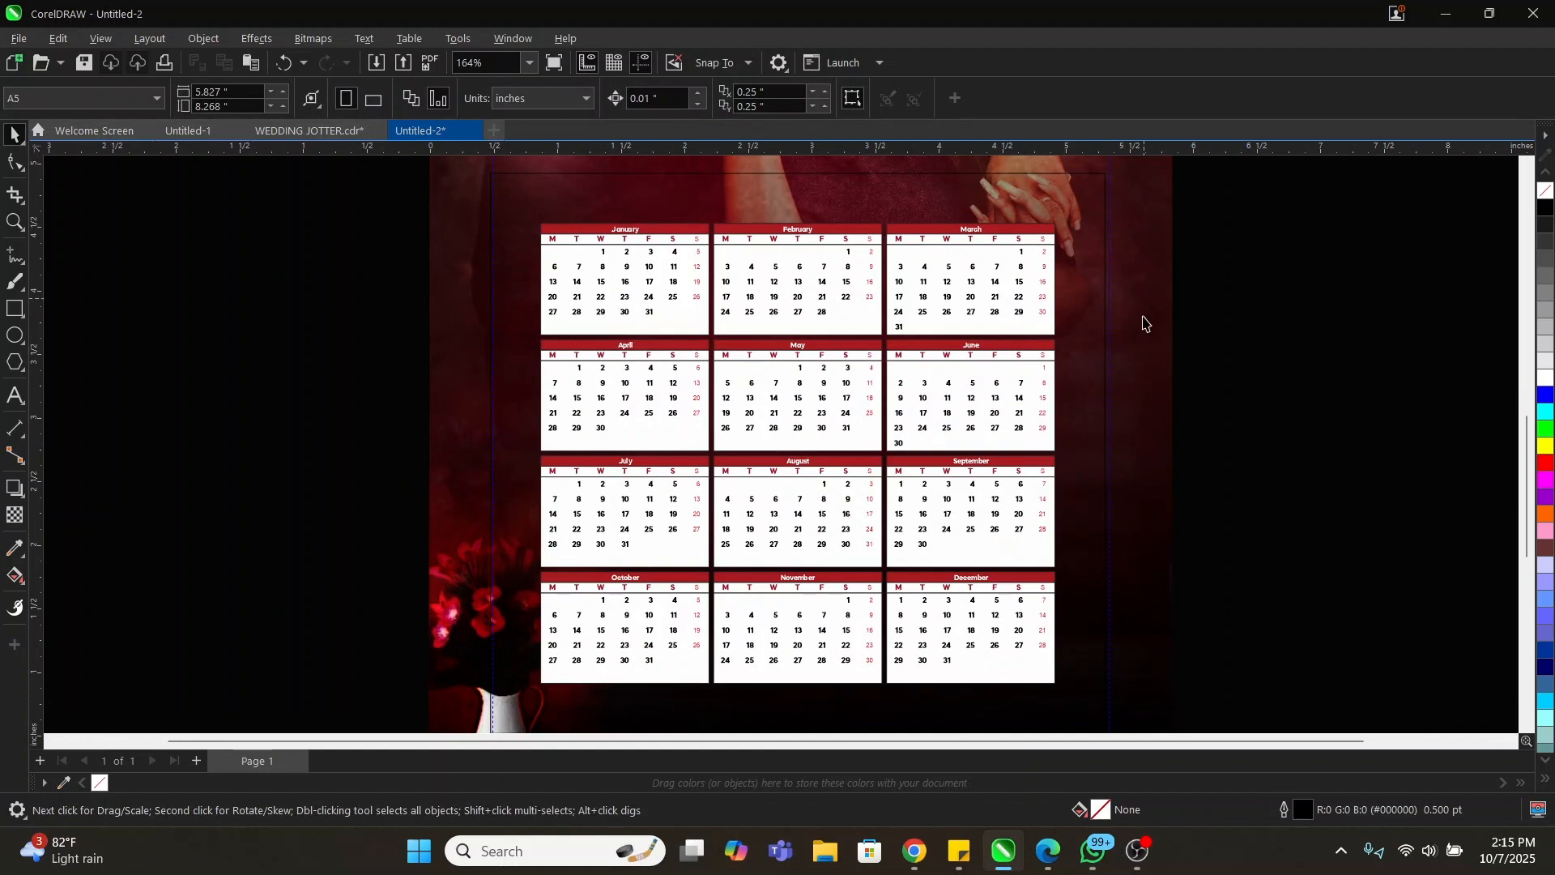
pyautogui.click(1072, 191)
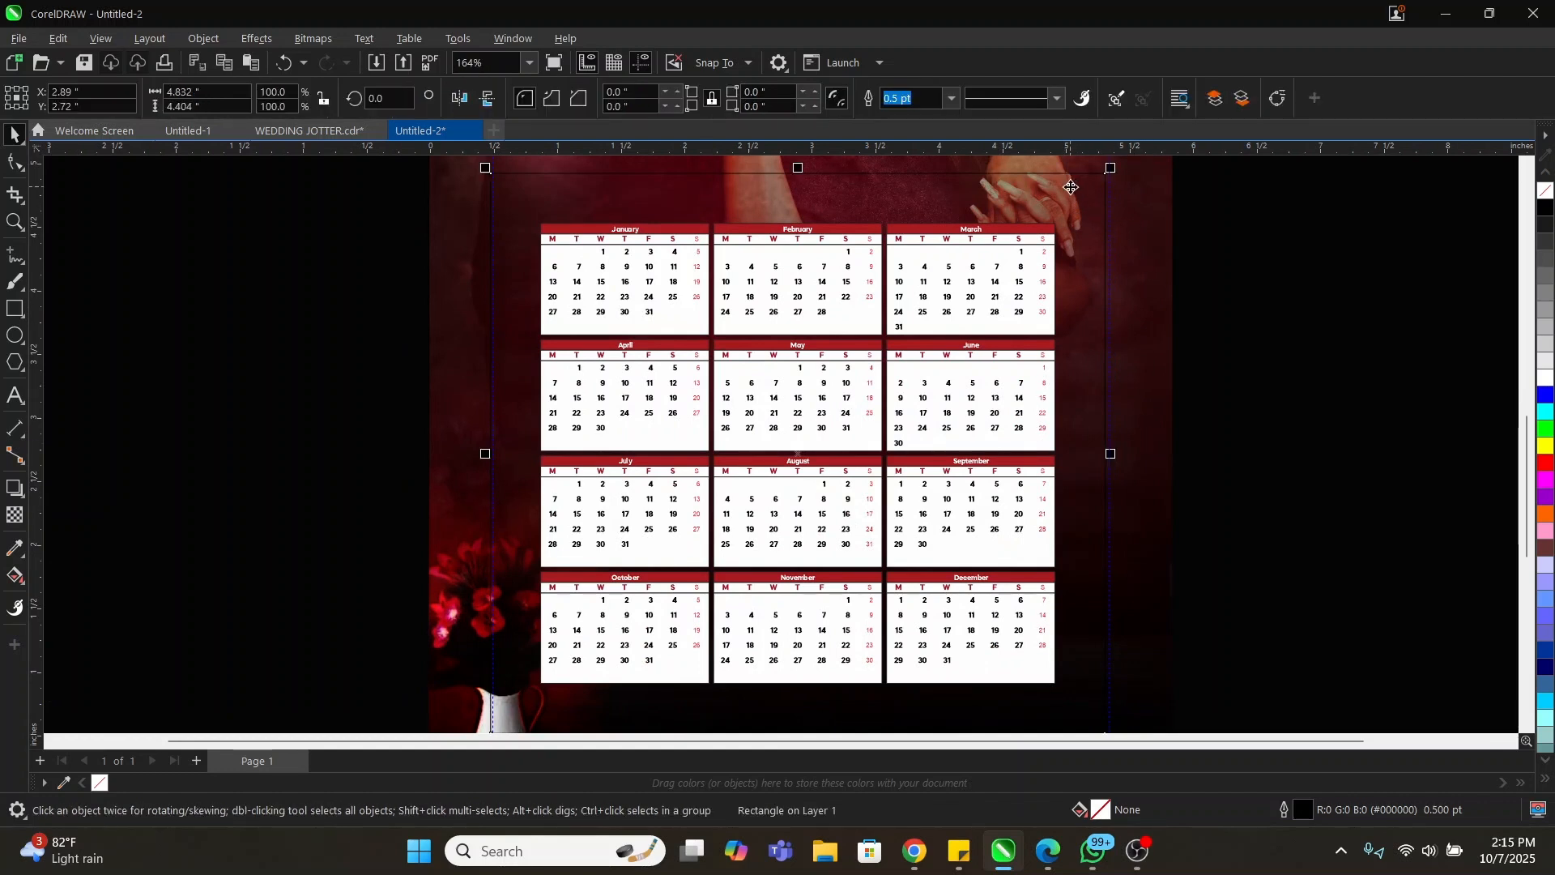
pyautogui.press('Escape')
# - Examine the generated month grids up close, from January down to December, checking titles, weekday headers and dates
pyautogui.click(658, 278)
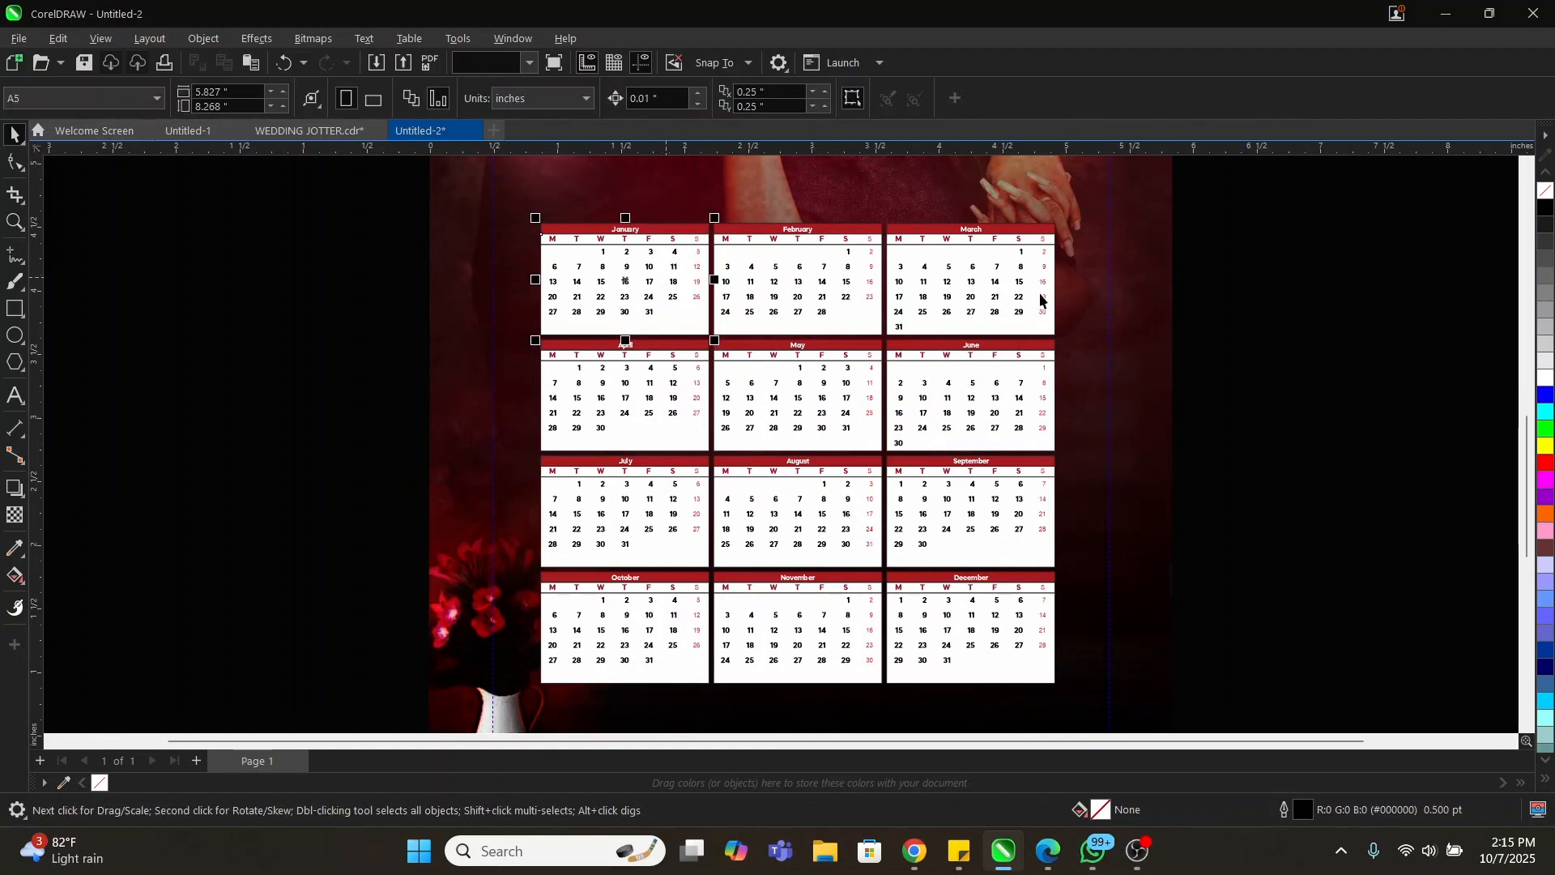
pyautogui.click(1223, 304)
pyautogui.press('z')
pyautogui.moveTo(517, 204); pyautogui.dragTo(1109, 380)
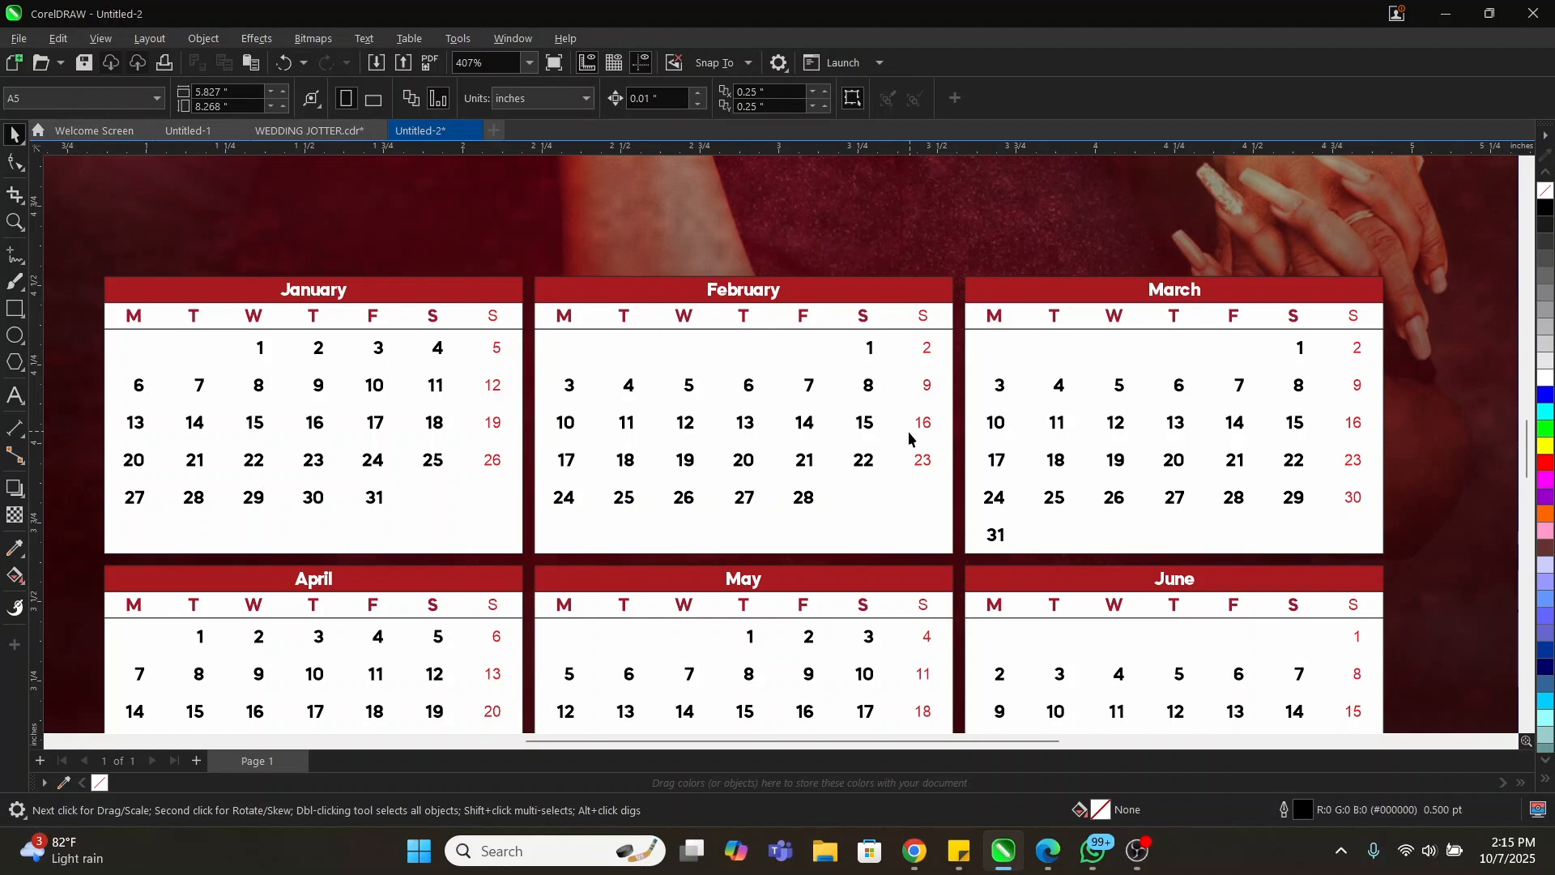
pyautogui.moveTo(1531, 439); pyautogui.dragTo(1524, 527)
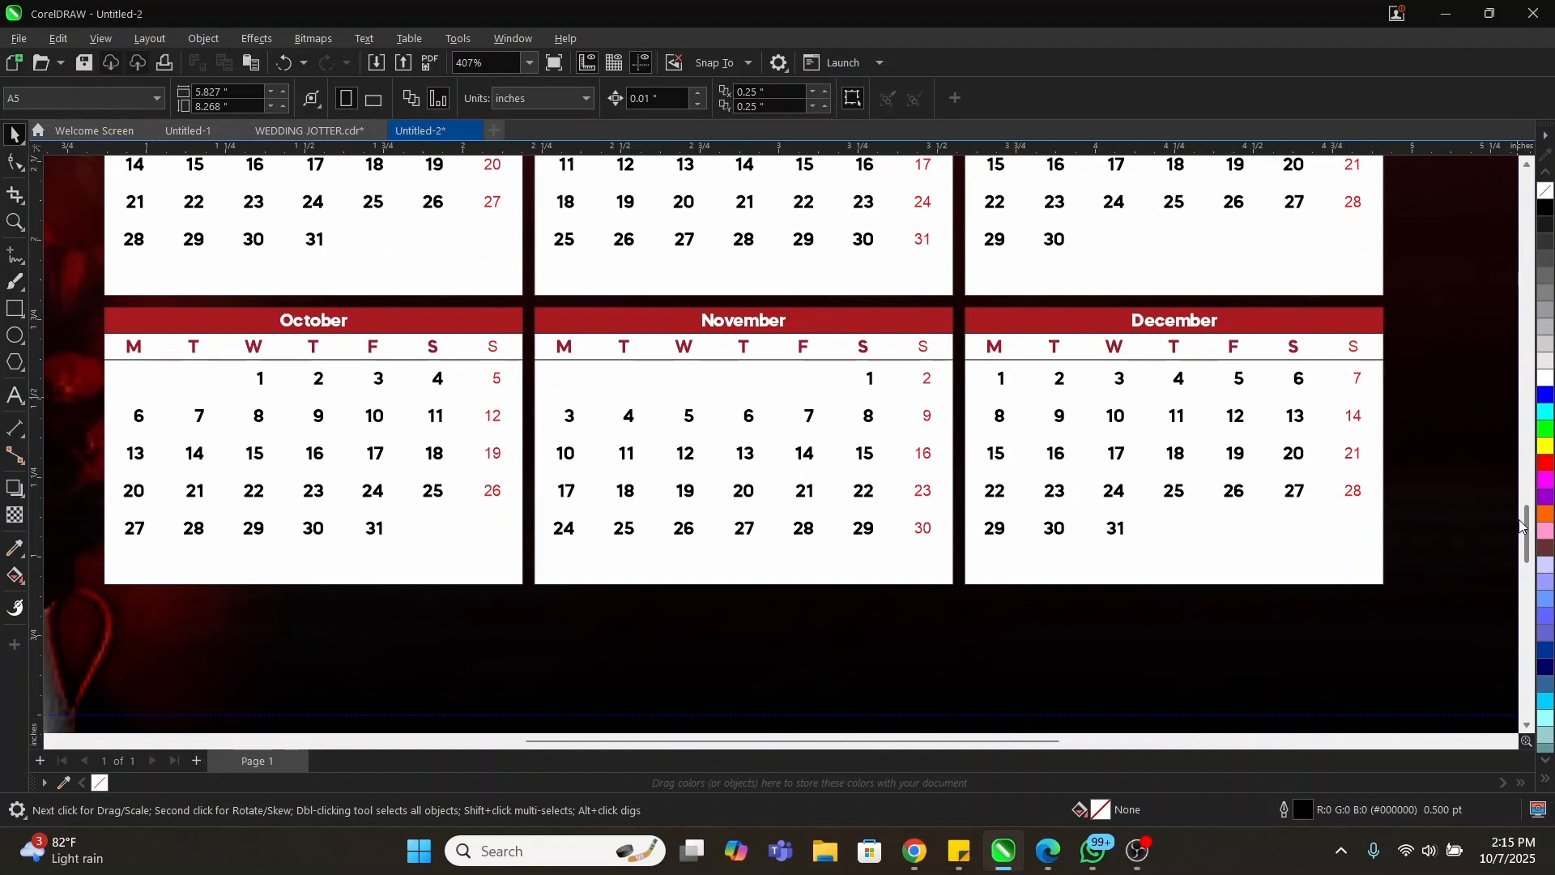
pyautogui.moveTo(1524, 525); pyautogui.dragTo(1522, 496)
pyautogui.scroll(-3, 821, 416)
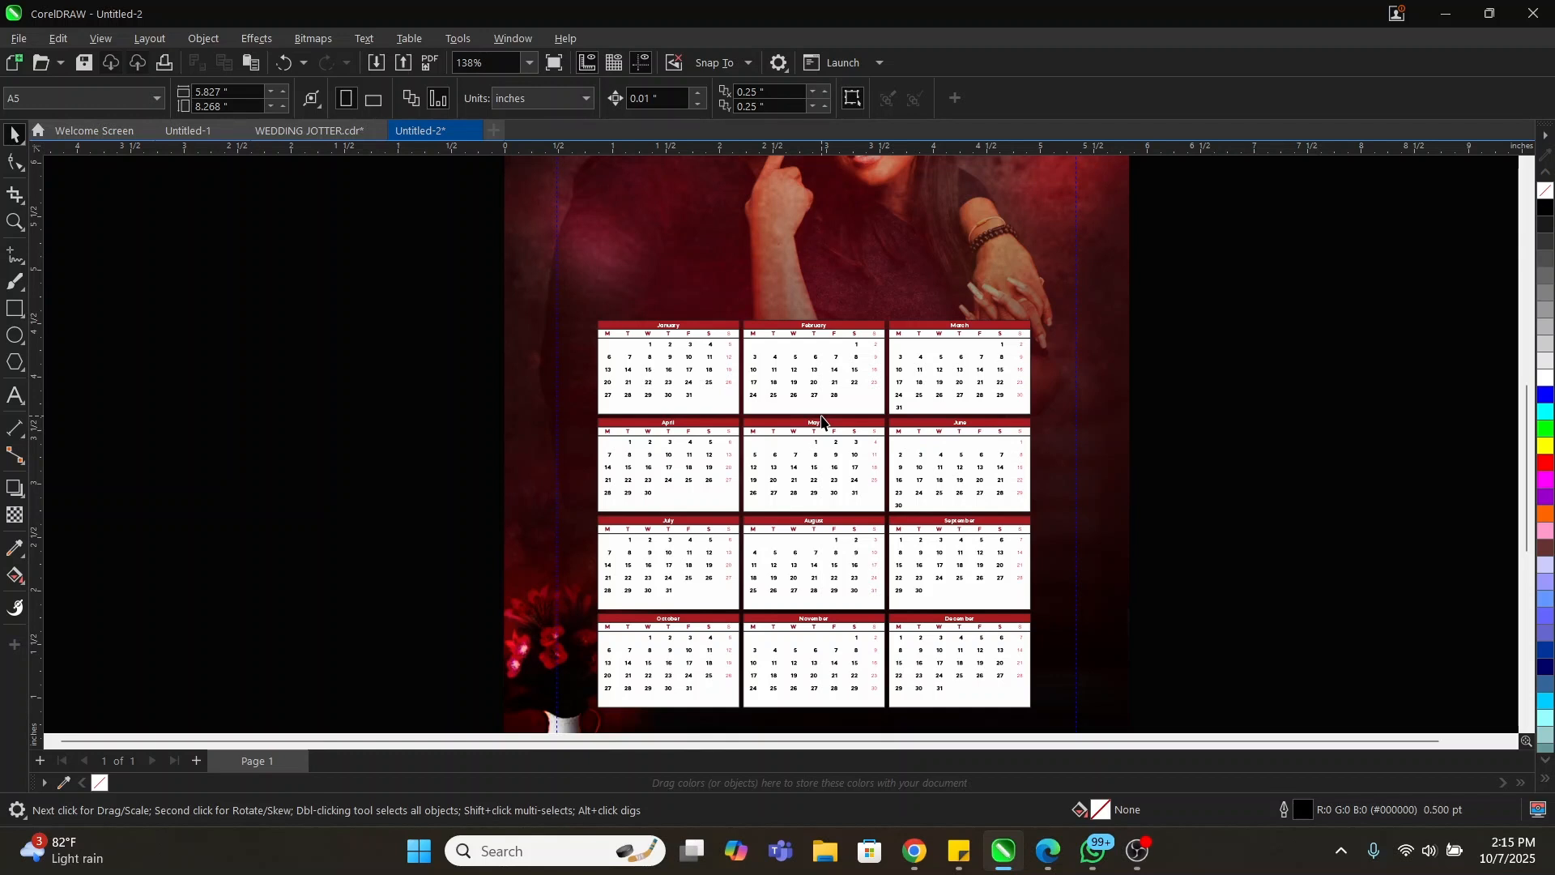
pyautogui.click(809, 411)
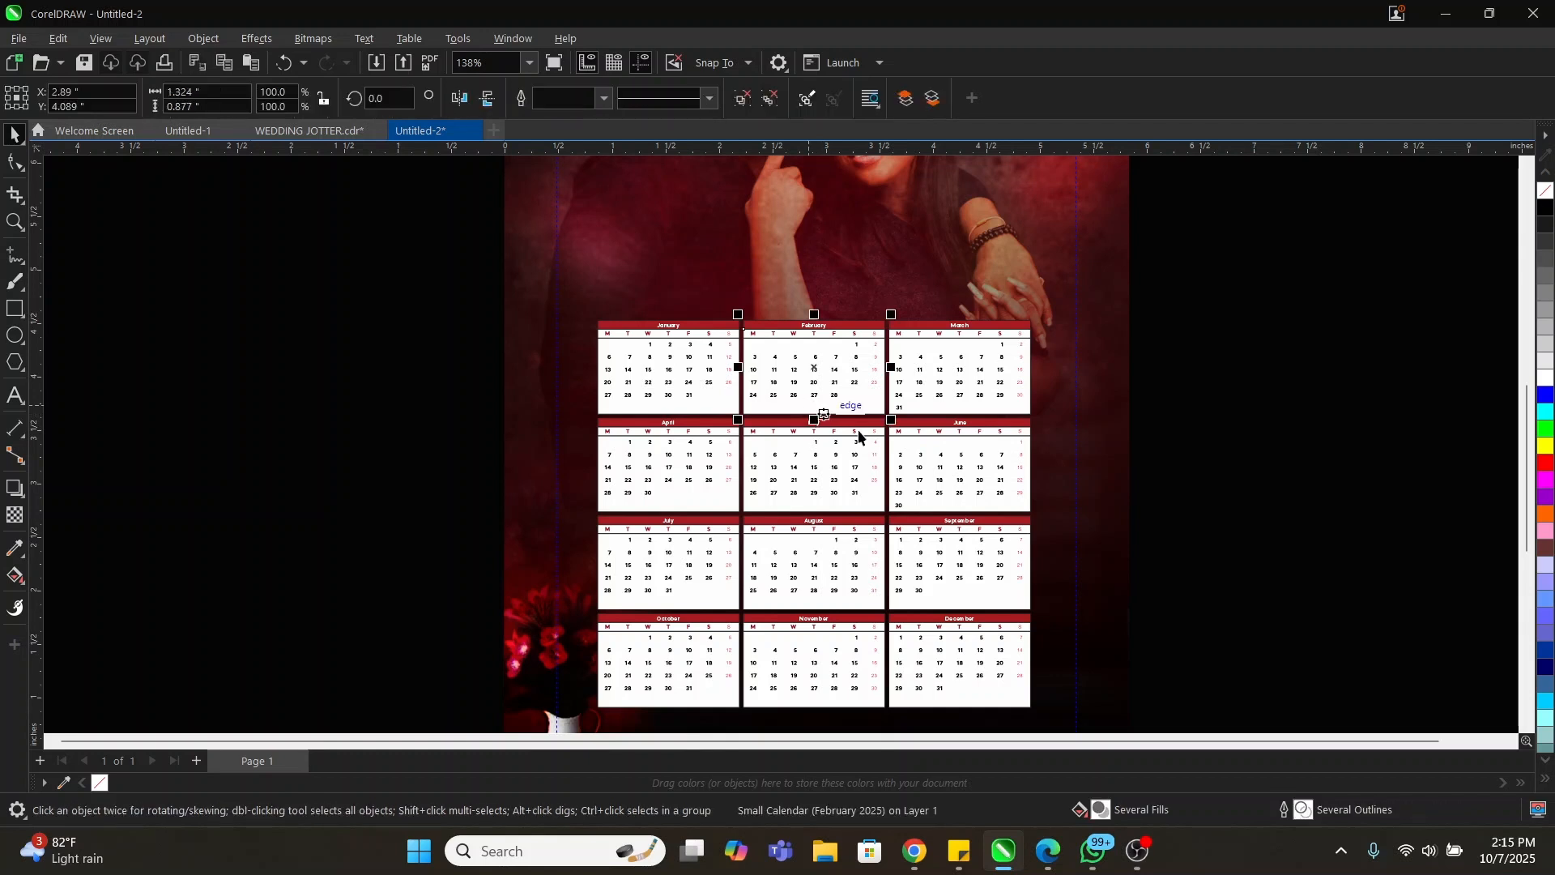